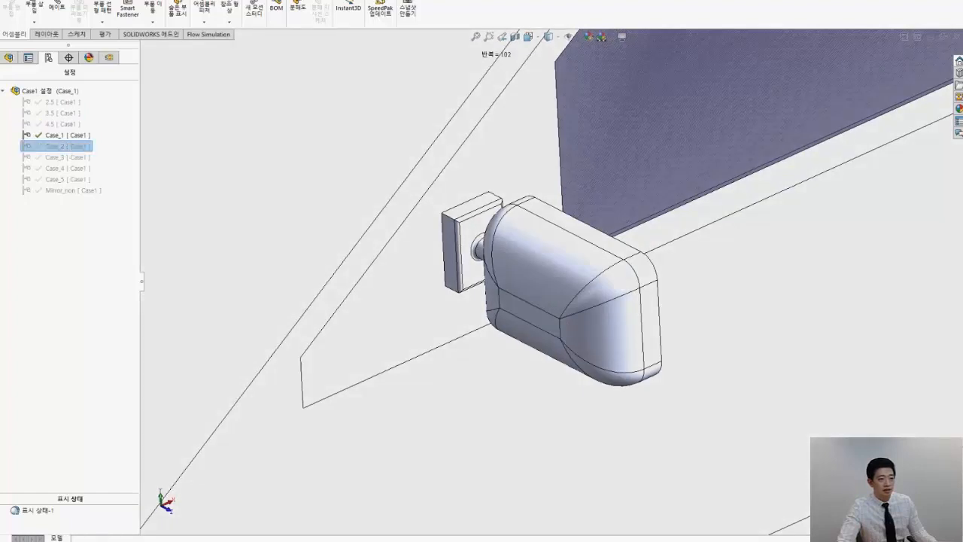
Compare the mirror variants by activating configuration Case_3, viewing the component tree, and switching back to configuration Case_1
double_click(71, 156)
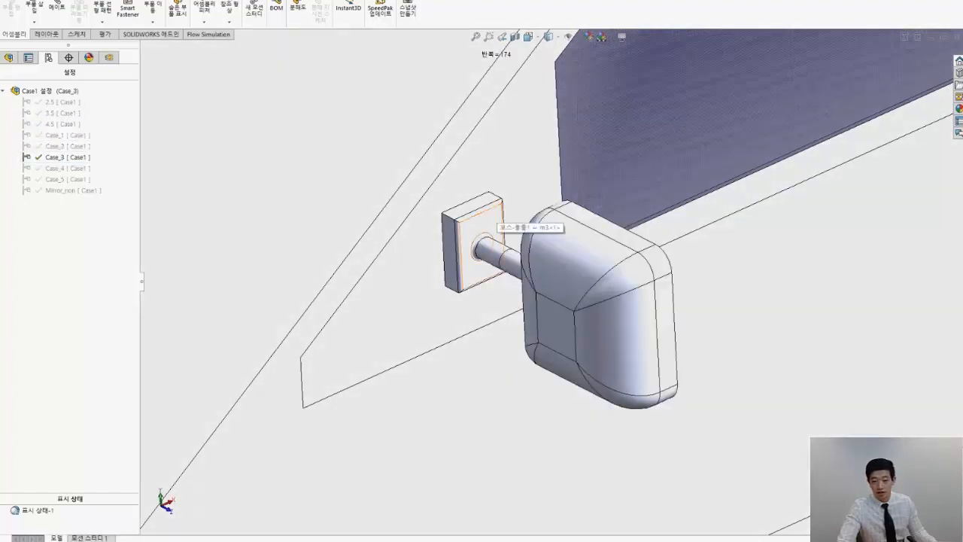
scroll(527, 232, "up", 1)
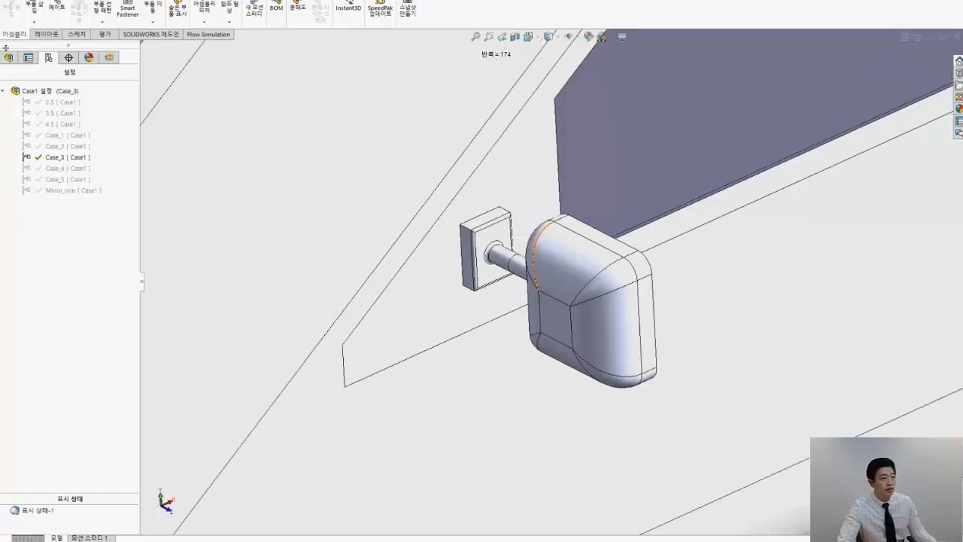
left_click(9, 58)
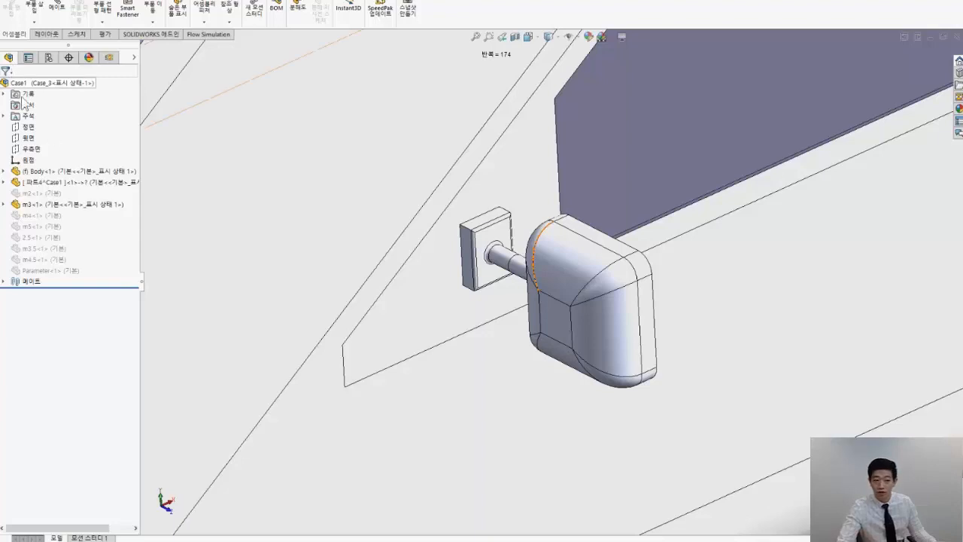
scroll(553, 280, "up", 2)
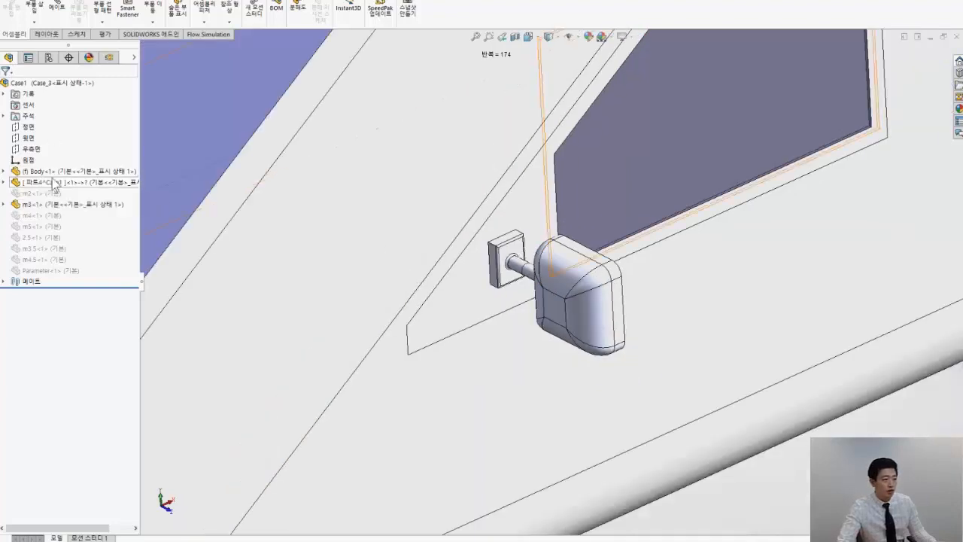
left_click(48, 58)
double_click(45, 137)
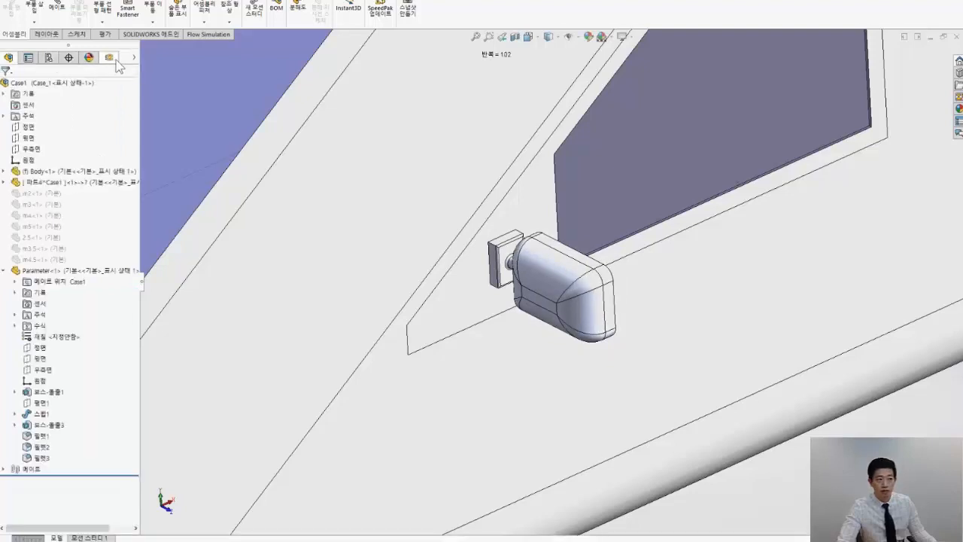
Start a new Flow Simulation project with the wizard and attach it to the existing configuration Case_1 using the select option
left_click(200, 35)
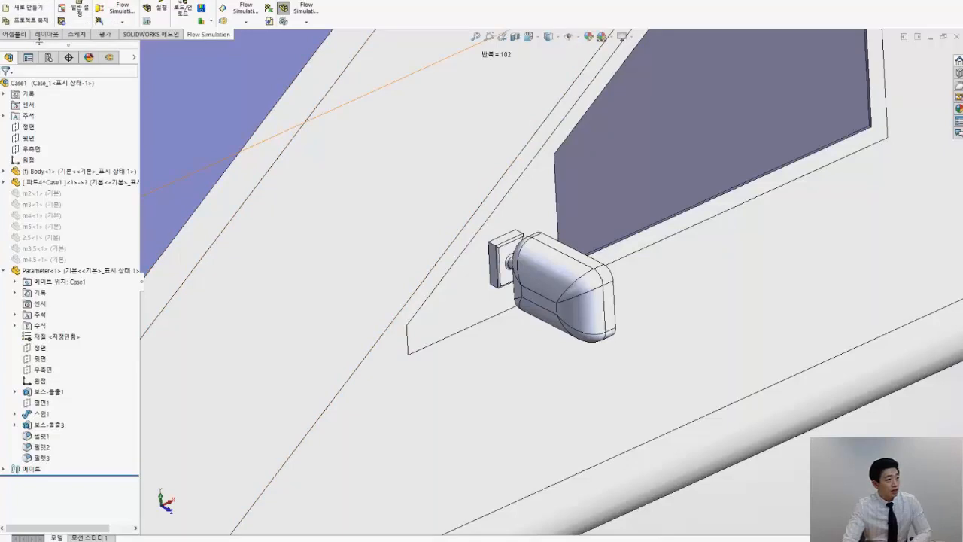
left_click(18, 4)
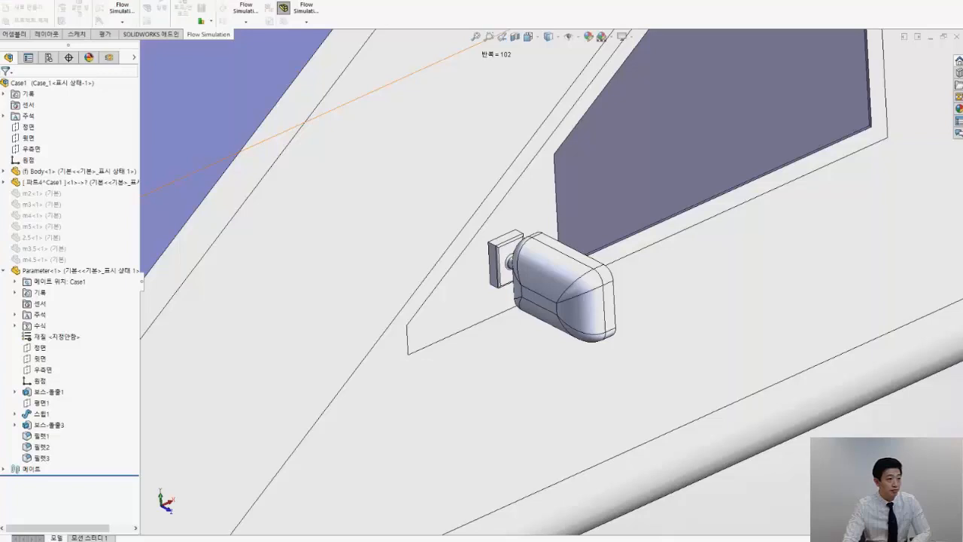
left_click_drag(494, 146, 542, 153)
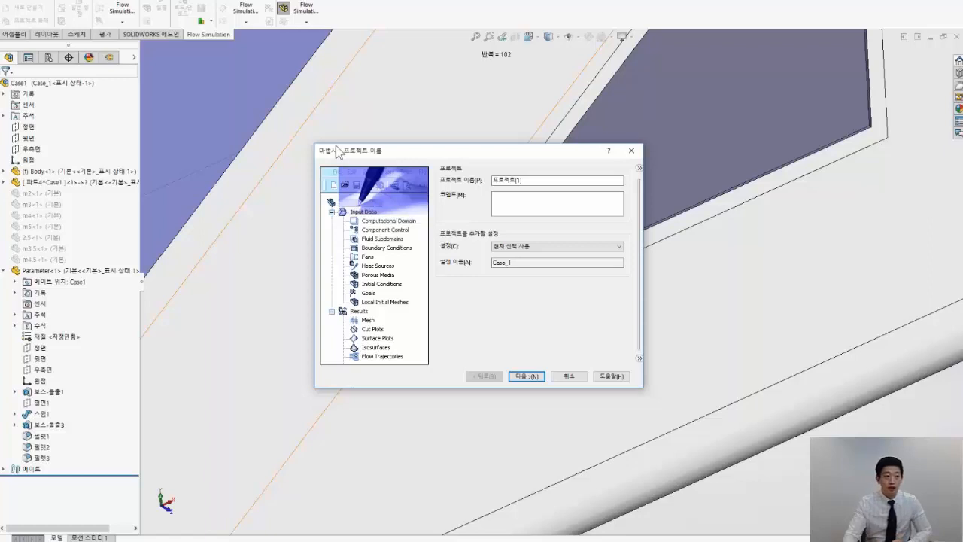
left_click(524, 254)
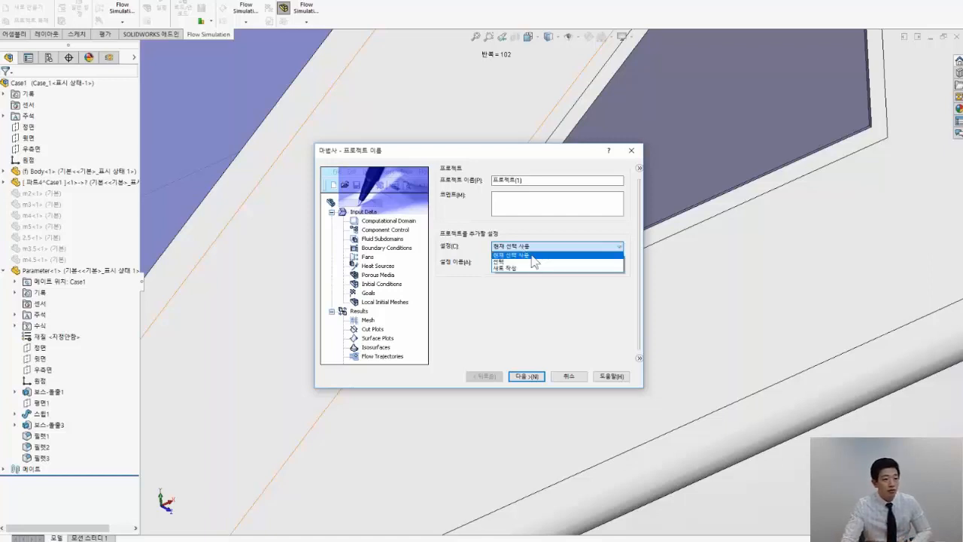
left_click(533, 265)
left_click(518, 249)
left_click(524, 261)
left_click(525, 263)
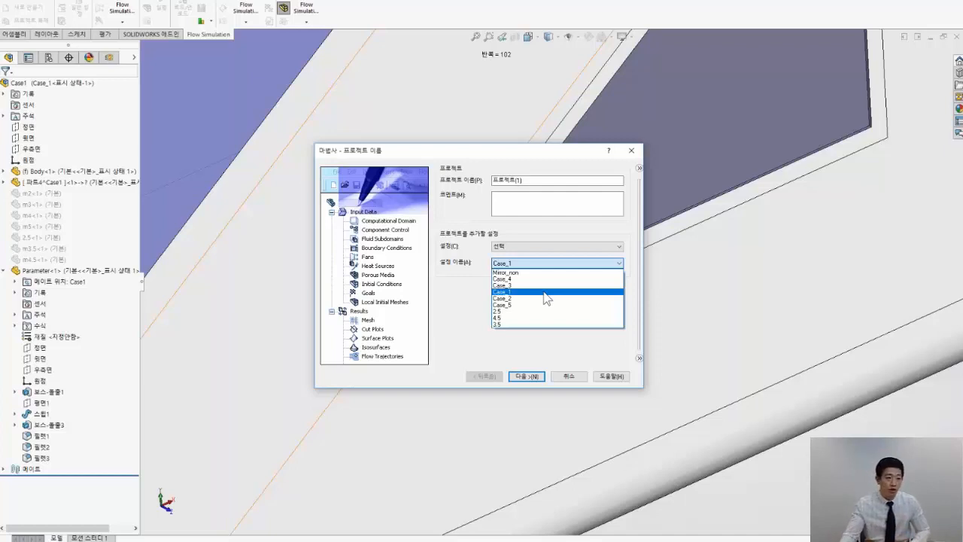
left_click(563, 336)
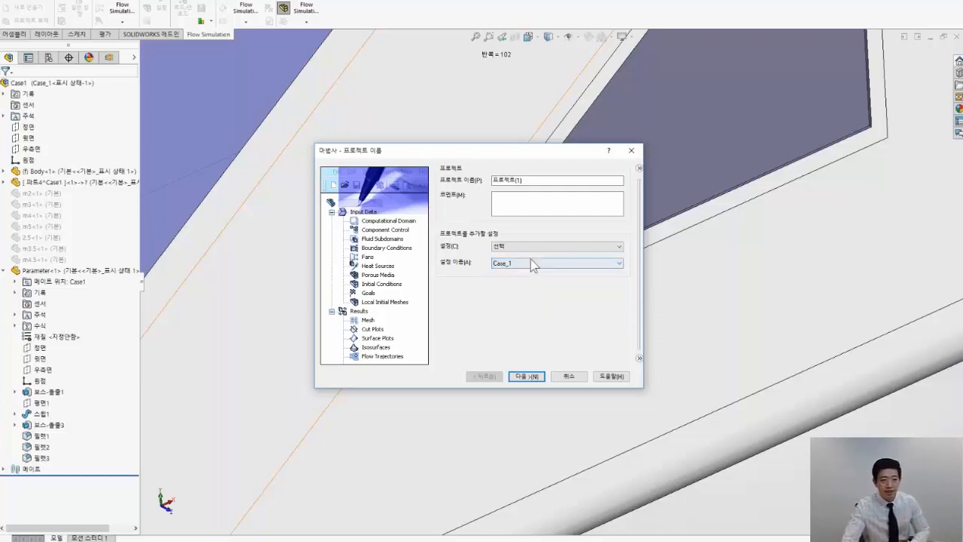
left_click(520, 376)
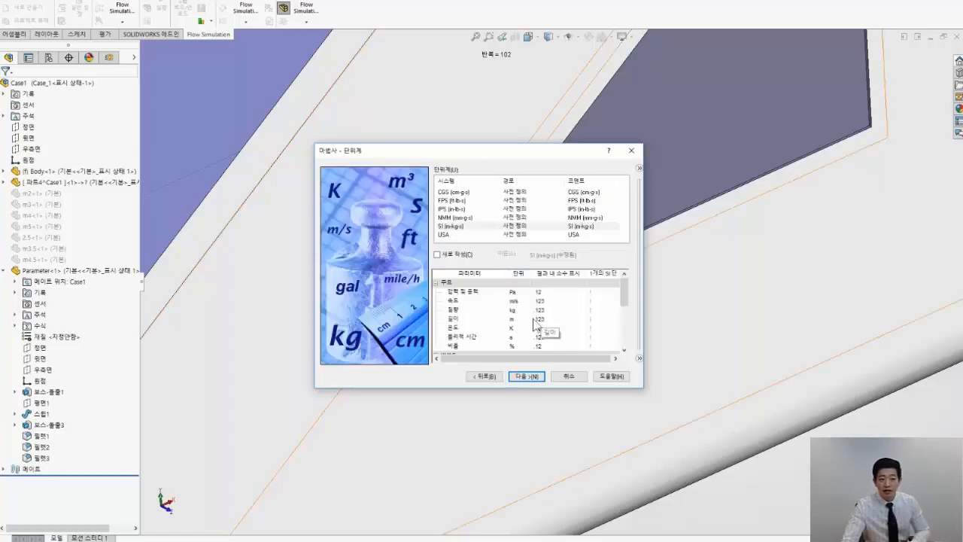
Set the project's velocity unit to km/h within the SI unit system
left_click(516, 300)
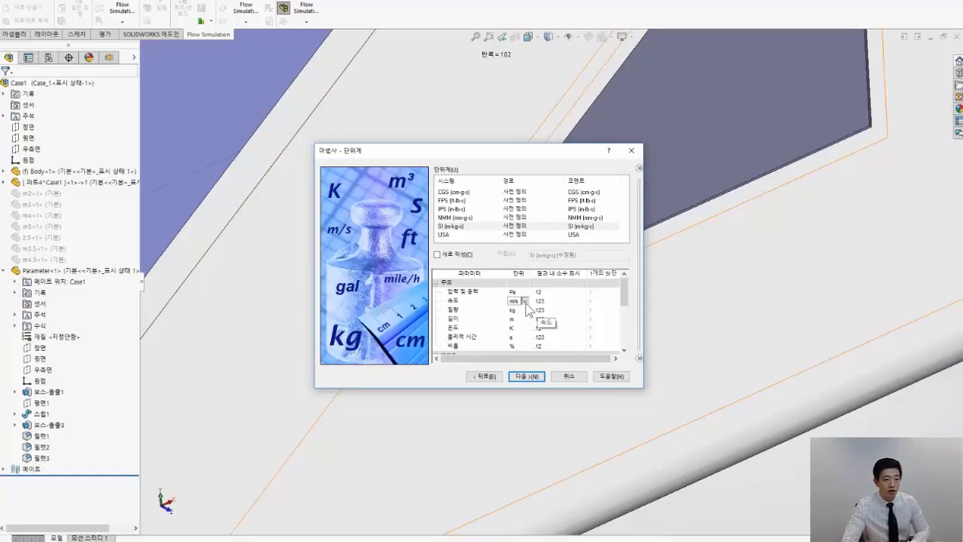
left_click(526, 300)
left_click(527, 317)
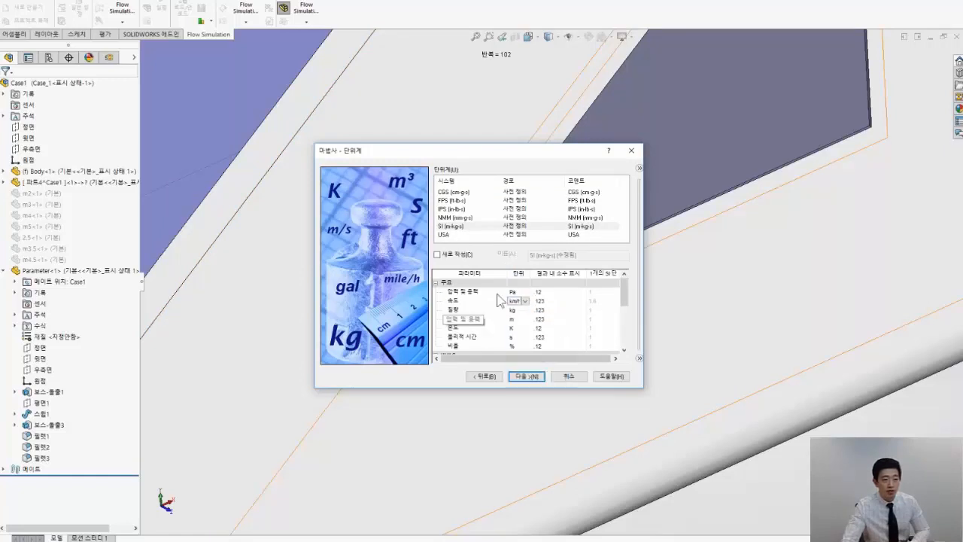
left_click(527, 377)
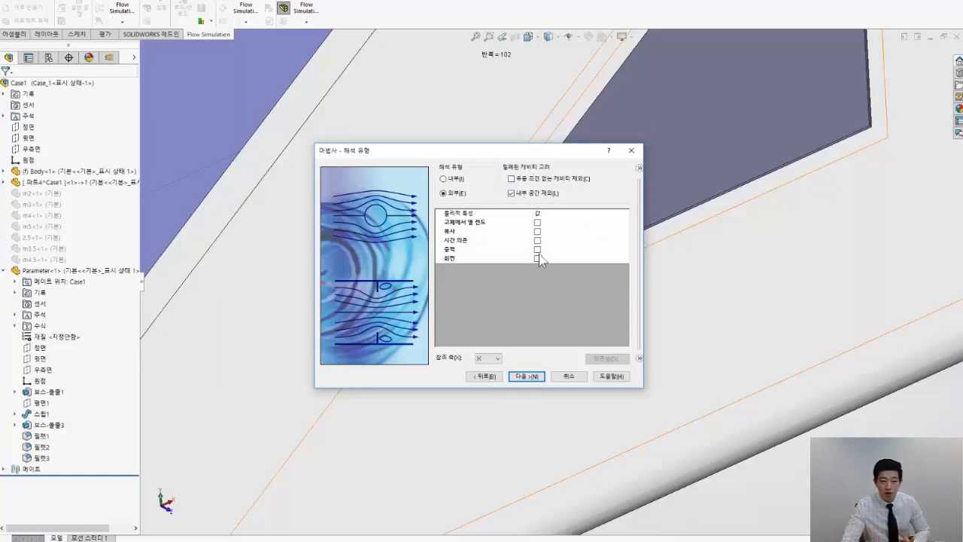
Accept the external analysis type and add the predefined gas air as the project's default fluid
left_click(536, 379)
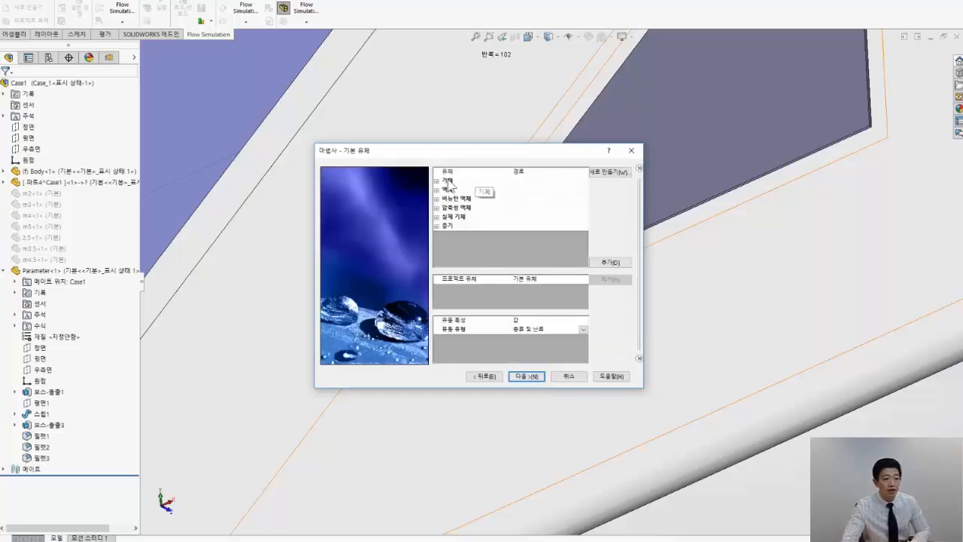
left_click(449, 181)
left_click(436, 182)
double_click(457, 197)
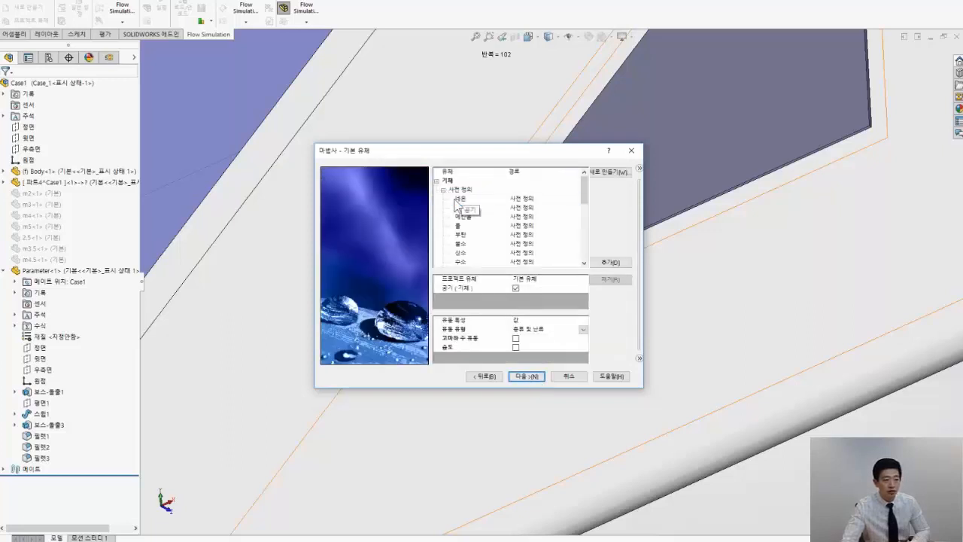
left_click(443, 190)
left_click(436, 200)
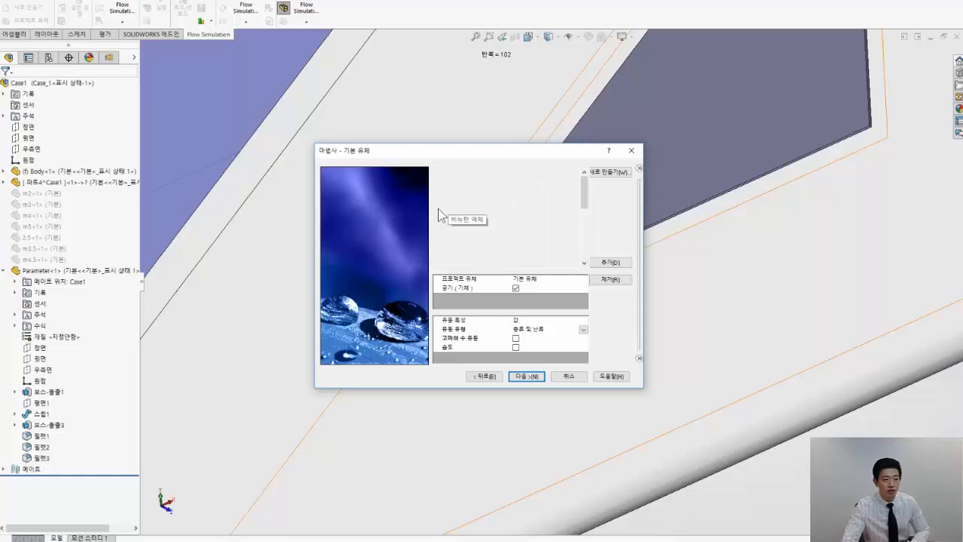
left_click(437, 199)
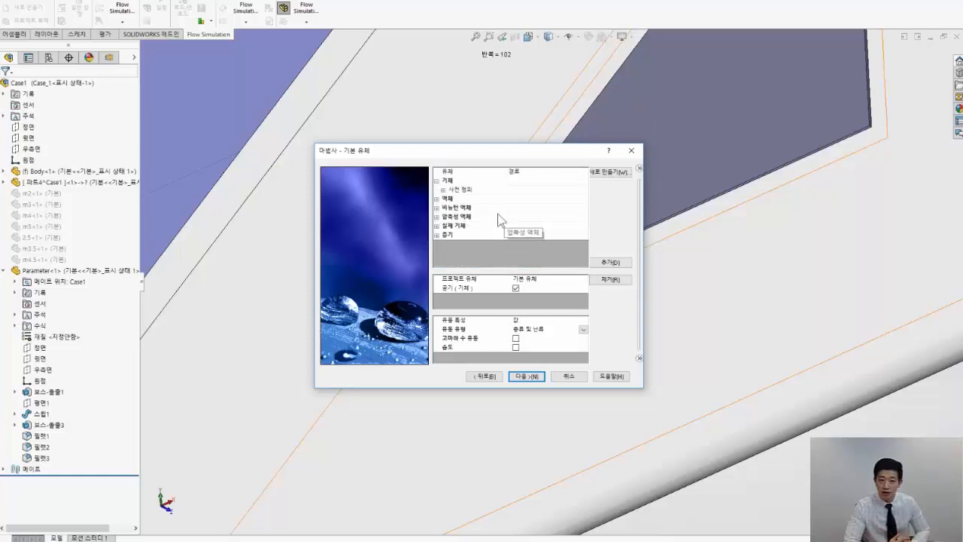
left_click(526, 377)
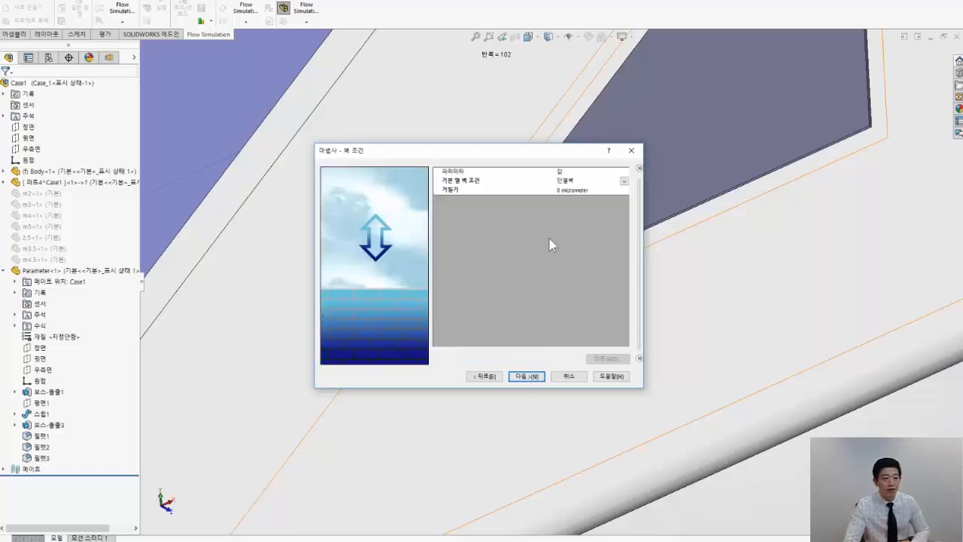
Accept the default wall conditions, set the ambient velocity in the X direction to 125 km/h, and finish the wizard
left_click(526, 376)
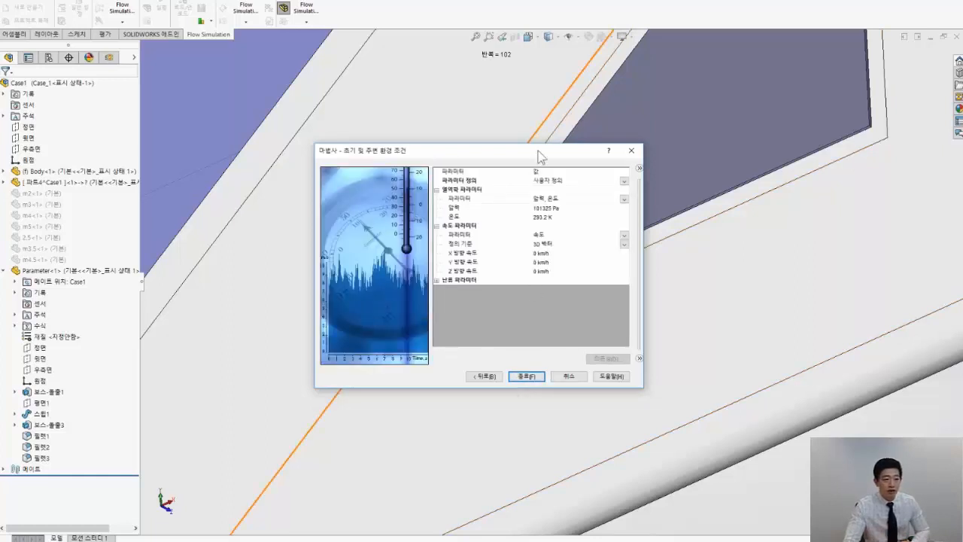
left_click_drag(542, 153, 489, 121)
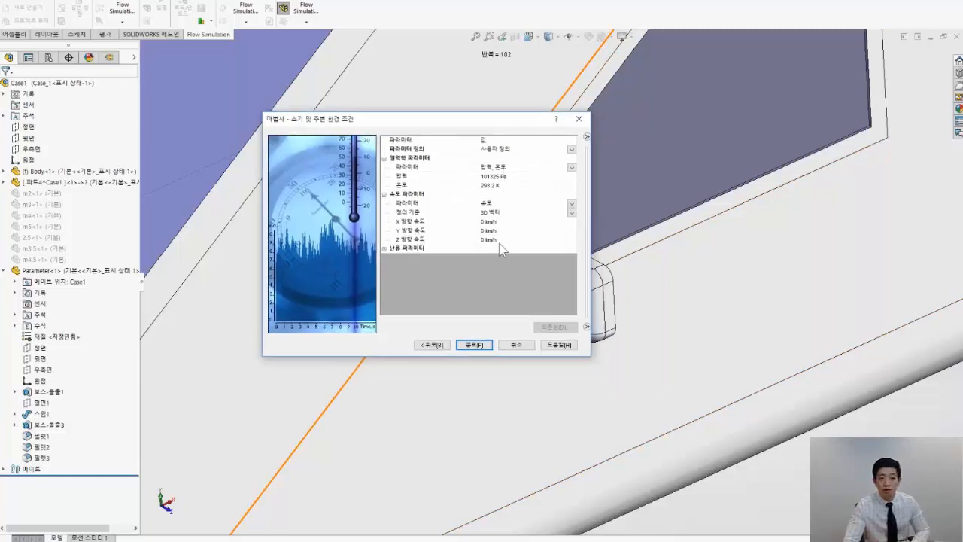
left_click(486, 222)
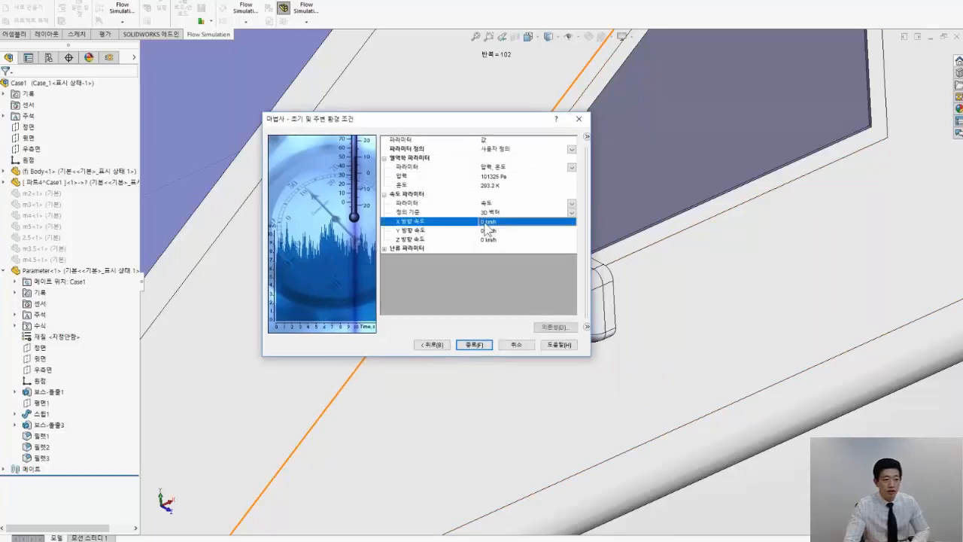
type("12")
type("0")
key("Return")
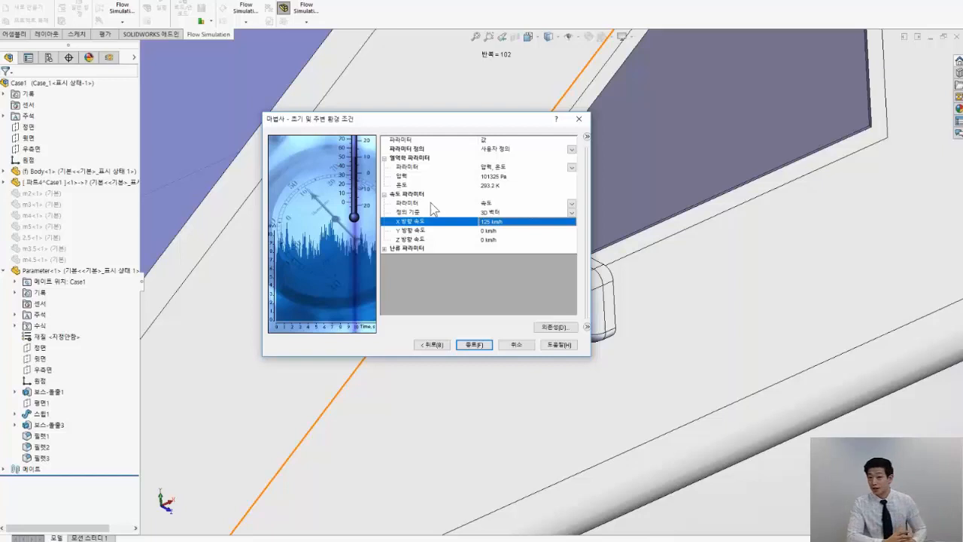
left_click(467, 346)
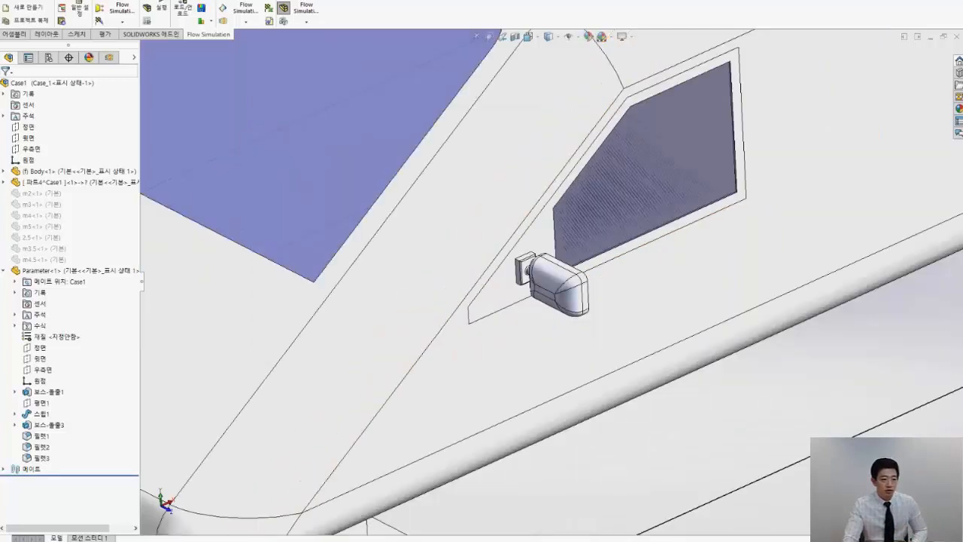
Open the definition of the new project's computational domain for editing
scroll(507, 376, "up", 9)
middle_click_drag(556, 318, 639, 299)
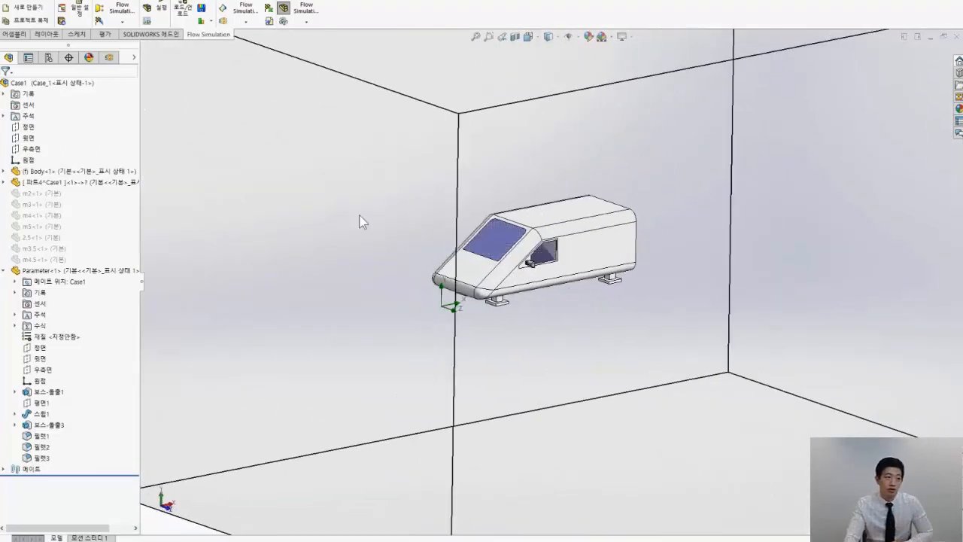
left_click(109, 57)
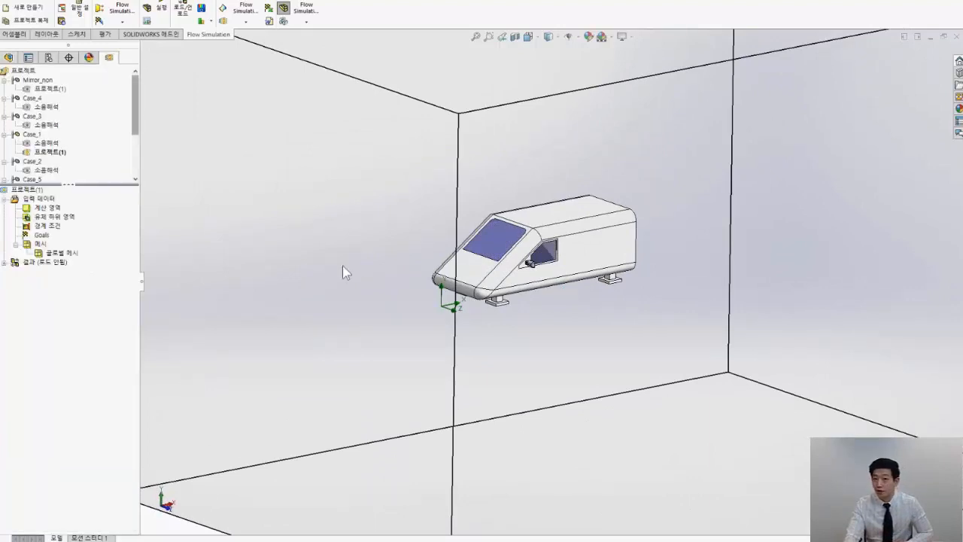
middle_click_drag(346, 266, 534, 199)
scroll(401, 271, "up", 3)
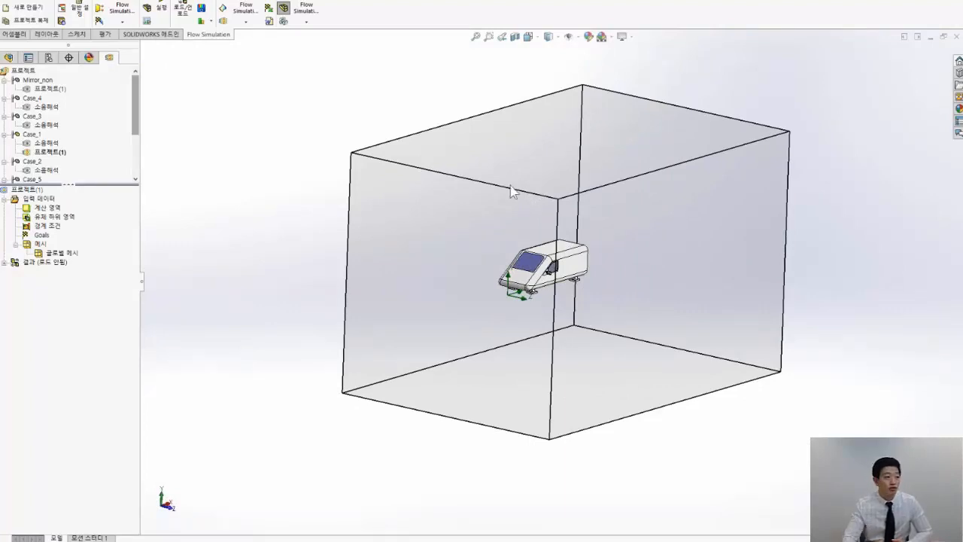
right_click(57, 209)
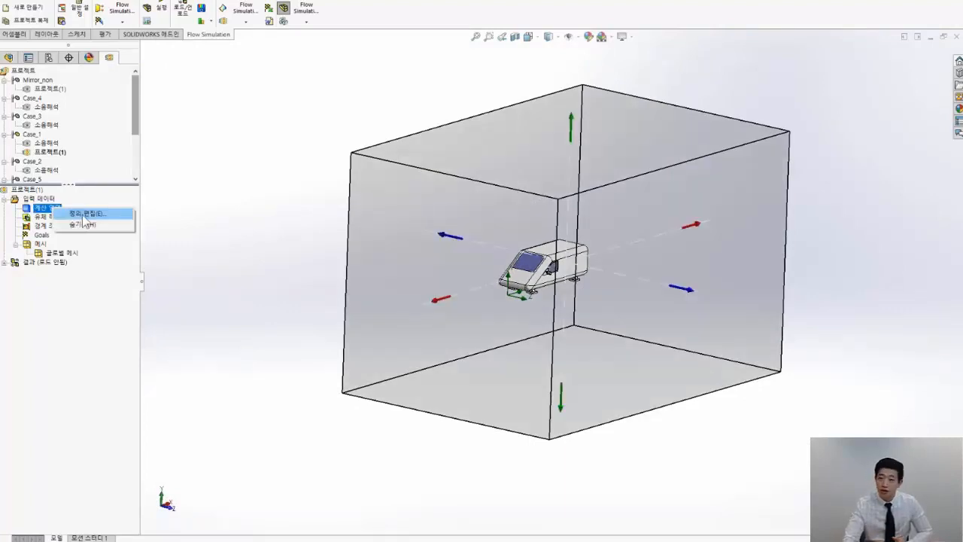
left_click(210, 254)
right_click(48, 208)
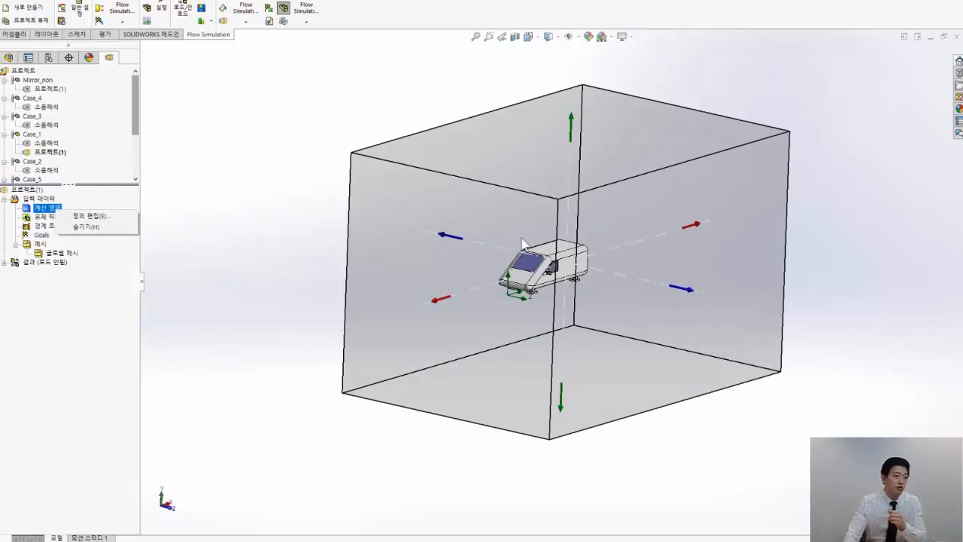
left_click(122, 217)
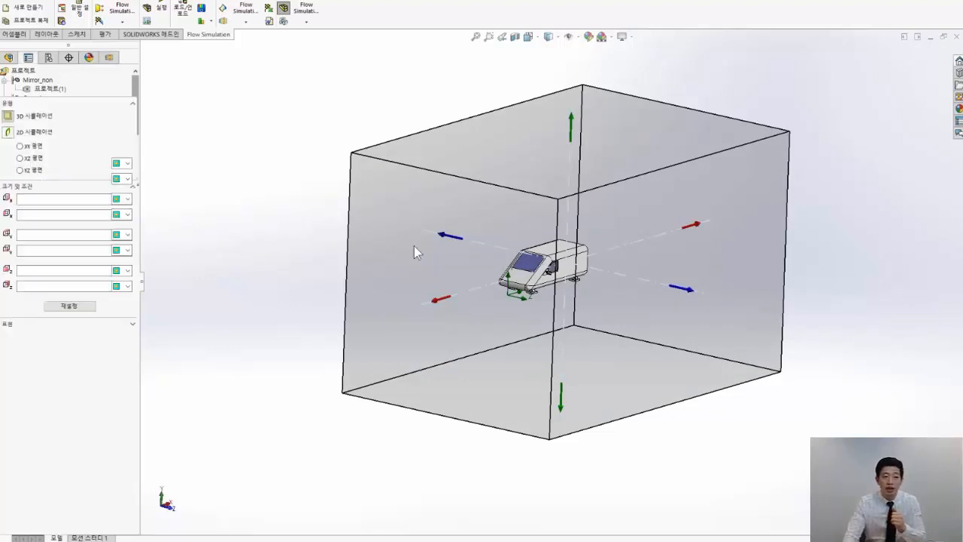
Shrink the computational domain to a Z minimum of 0 m and Z maximum of about 1.43 m, with a symmetry condition at Z minimum
scroll(474, 247, "down", 3)
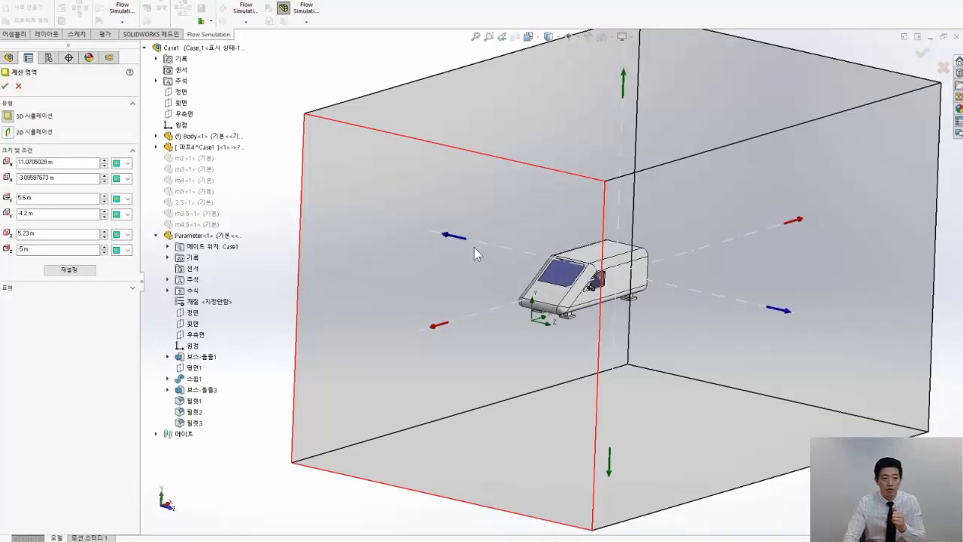
scroll(474, 248, "down", 3)
left_click_drag(380, 257, 707, 301)
scroll(767, 337, "up", 5)
left_click_drag(799, 327, 681, 301)
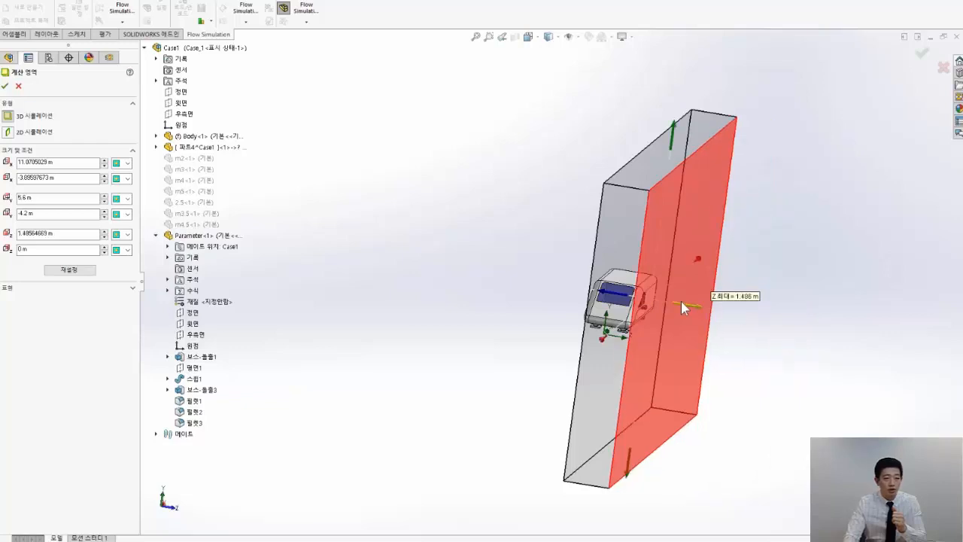
scroll(636, 323, "down", 3)
middle_click_drag(689, 310, 633, 326)
left_click(126, 252)
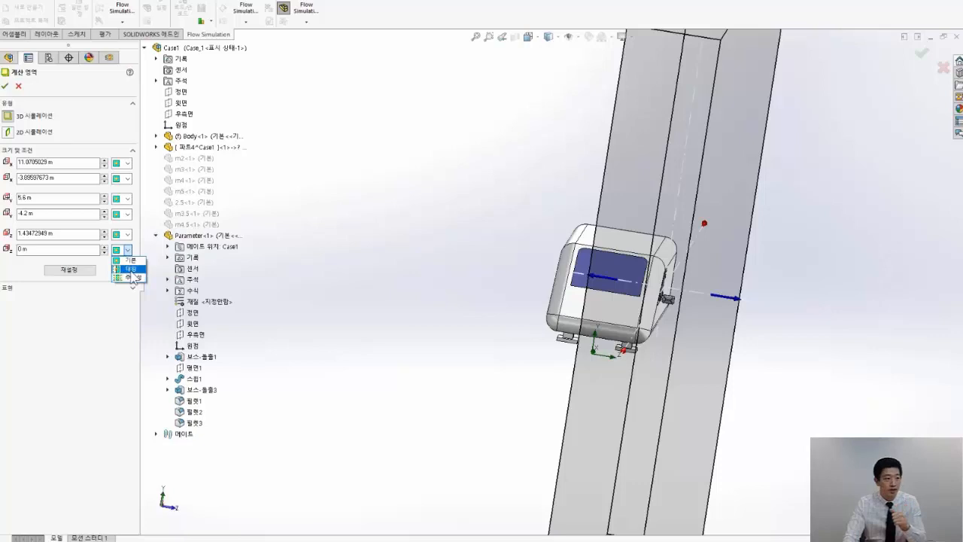
left_click(133, 278)
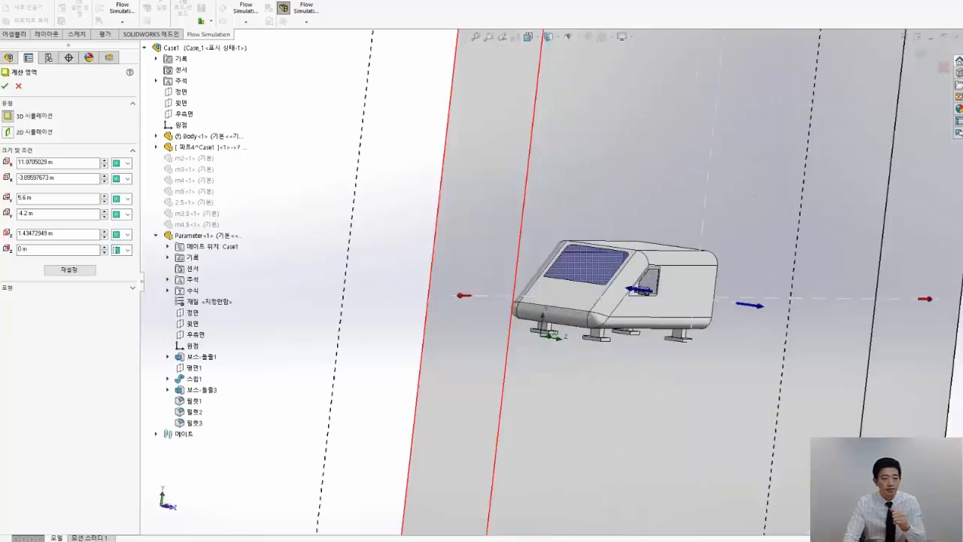
Shrink the computational domain to Y from 0 to about 1.82 m and X from about -1.85 m to about 6.91 m
left_click_drag(602, 448, 613, 271)
left_click_drag(631, 139, 666, 267)
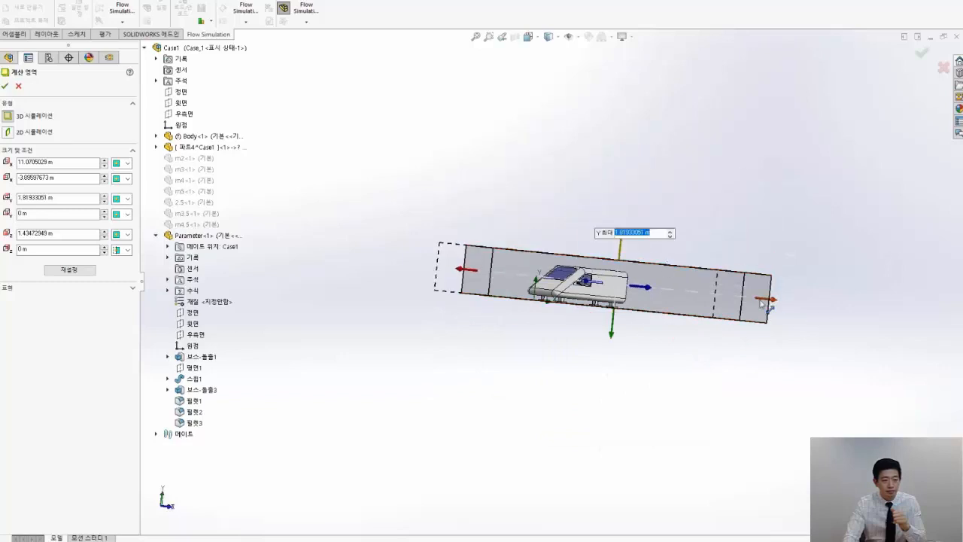
left_click_drag(761, 302, 686, 295)
left_click_drag(474, 276, 513, 280)
middle_click_drag(521, 286, 478, 295)
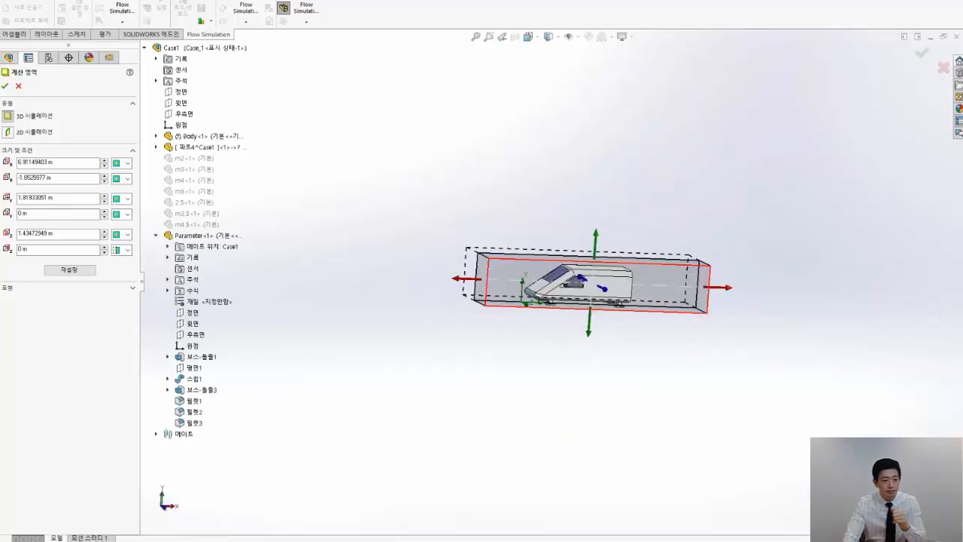
Raise the computational domain's Y maximum to about 2.01 m, move its Z maximum face slightly outward, and accept the domain
scroll(590, 282, "down", 6)
left_click_drag(590, 188, 589, 161)
middle_click_drag(589, 161, 497, 226)
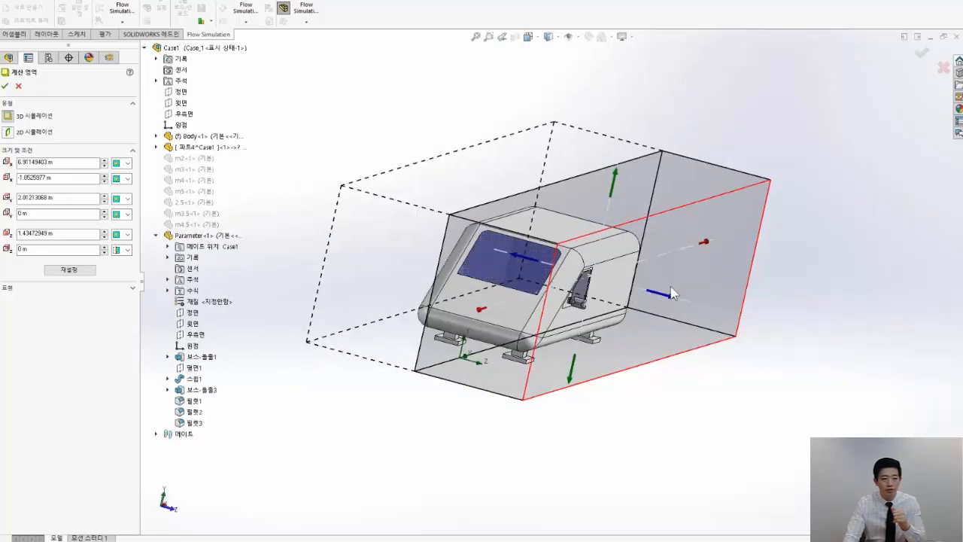
left_click_drag(667, 294, 689, 299)
middle_click_drag(689, 300, 639, 307)
left_click(5, 86)
Inspect the vehicle and side mirror inside the resized computational domain in an isometric view
middle_click_drag(482, 316, 557, 315)
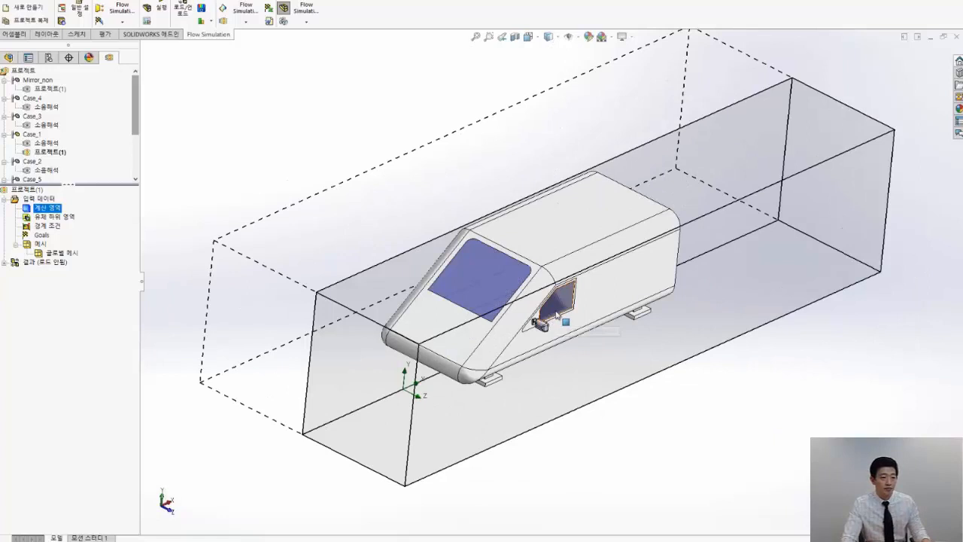
key("space")
left_click(466, 300)
left_click(246, 216)
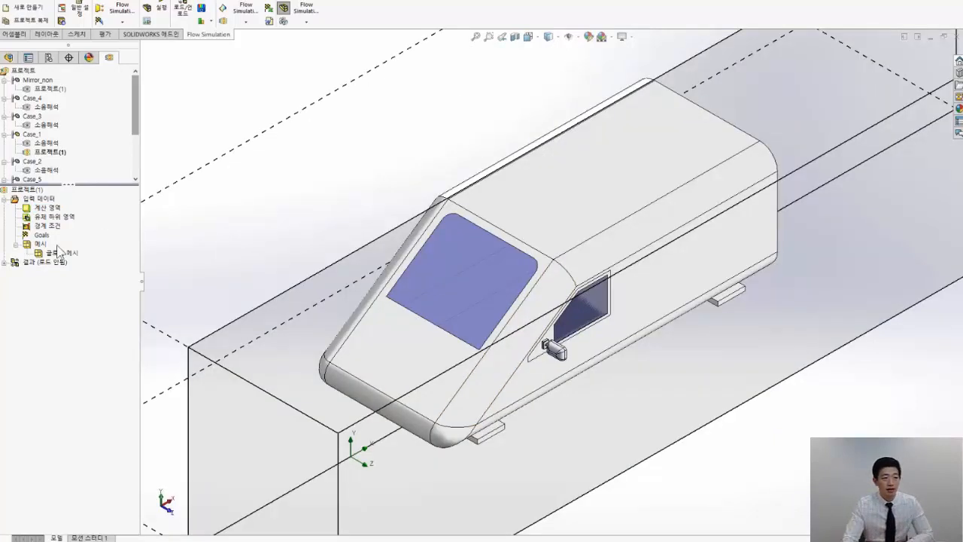
scroll(499, 319, "up", 1)
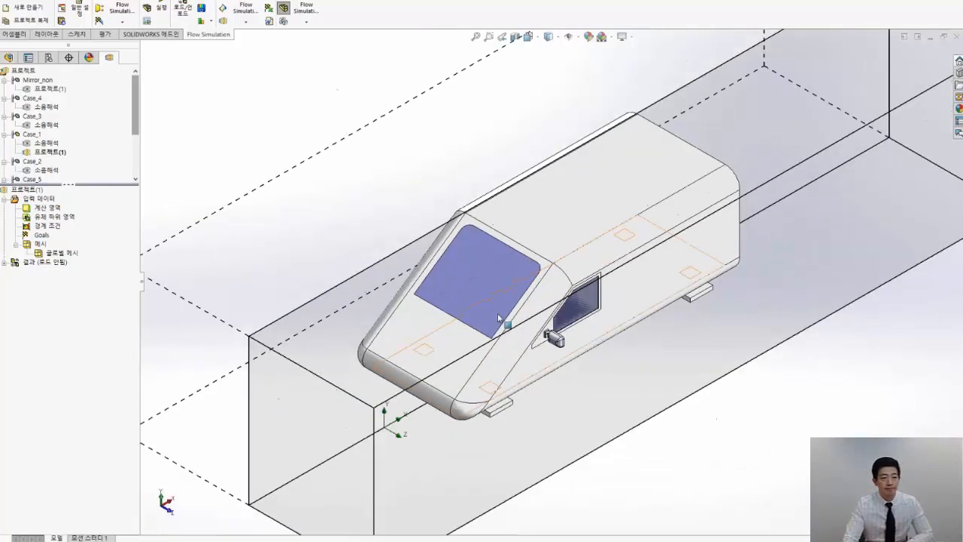
scroll(542, 323, "up", 1)
scroll(624, 332, "down", 3)
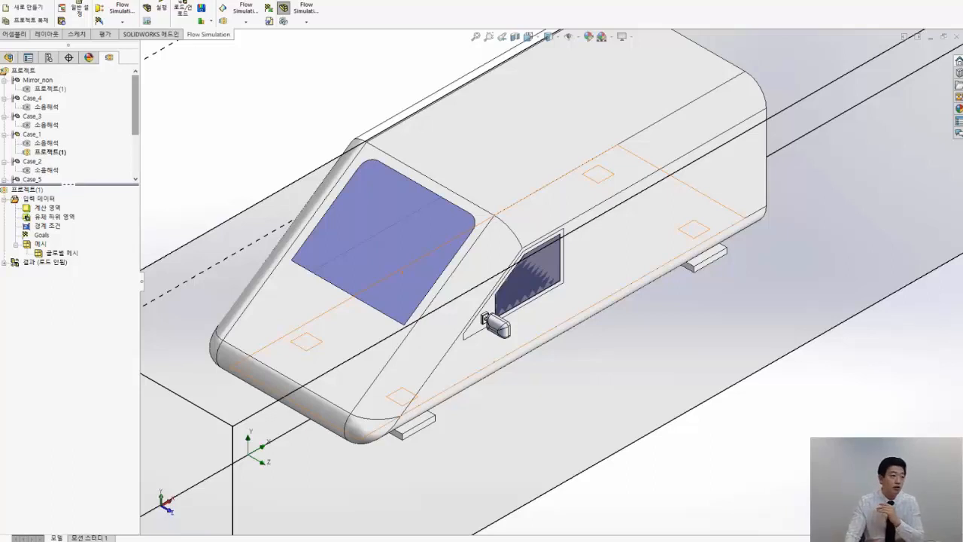
Review the available boundary condition types and settings without adding a condition
double_click(50, 231)
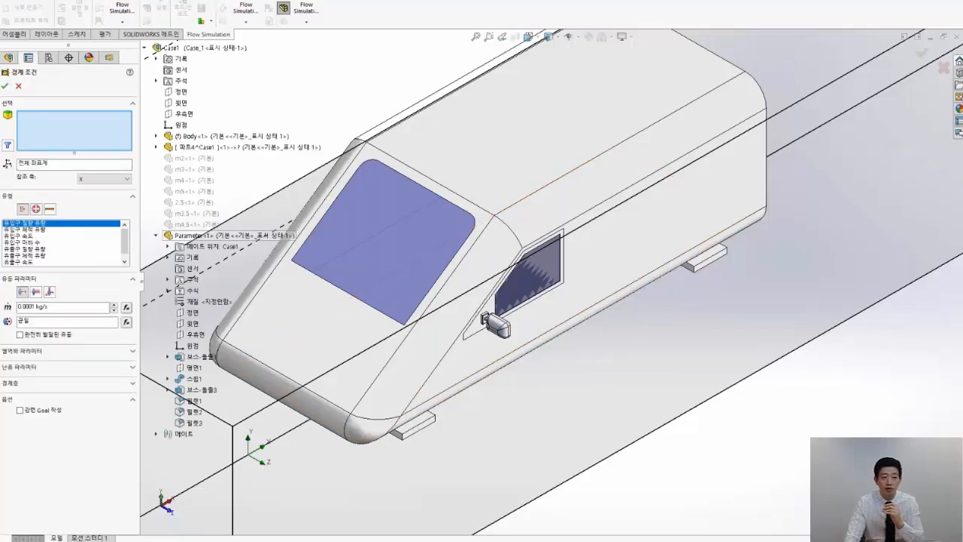
left_click(18, 86)
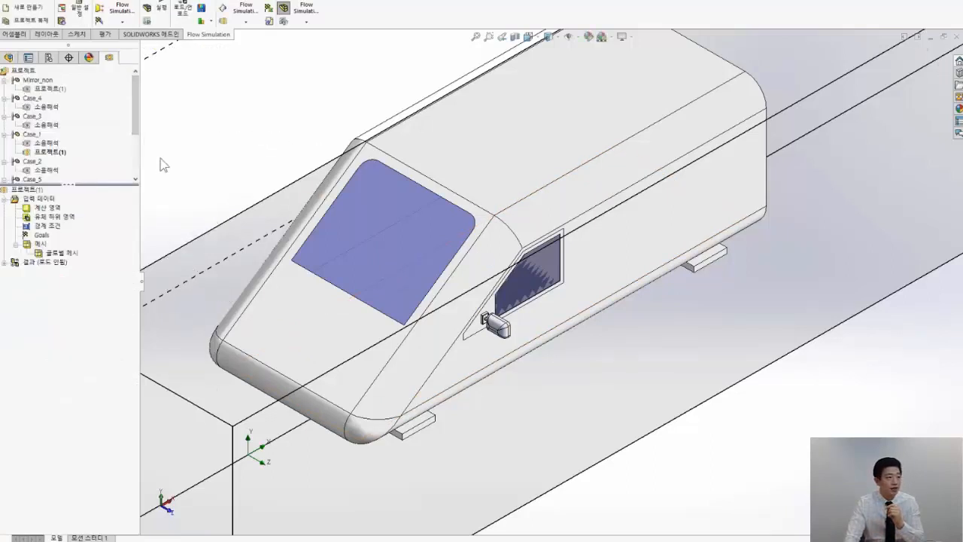
scroll(75, 135, "down", 1)
Set the automatic global mesh level to 4 and accept the mesh settings
right_click(40, 243)
left_click(60, 250)
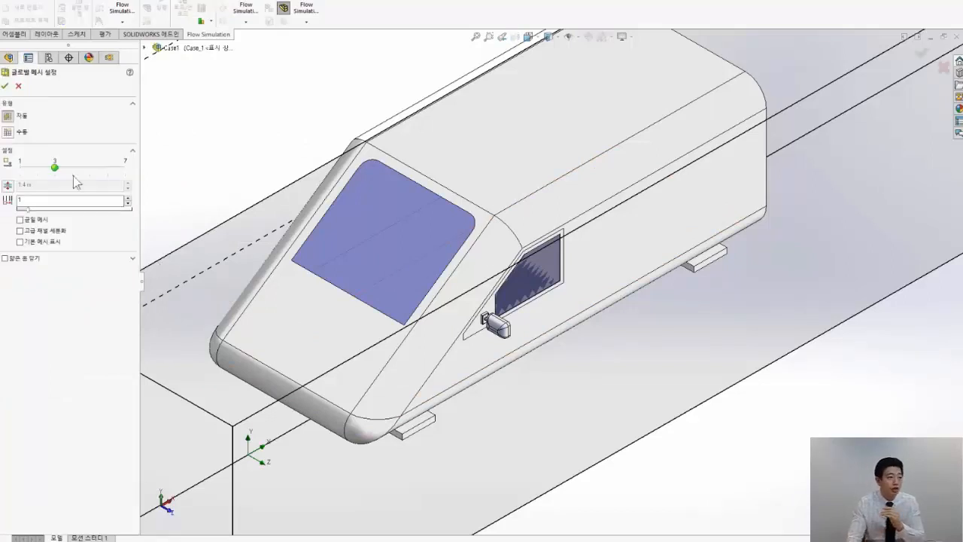
mouse_move(54, 166)
left_mouse_down()
mouse_move(95, 165)
mouse_move(73, 167)
left_mouse_up()
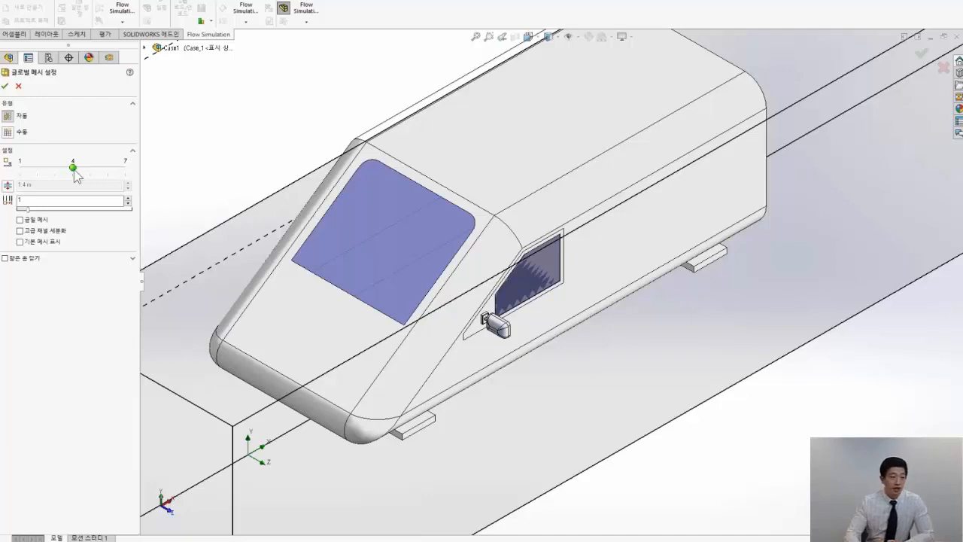
left_click(93, 168)
left_click(71, 169)
key("alt+Tab")
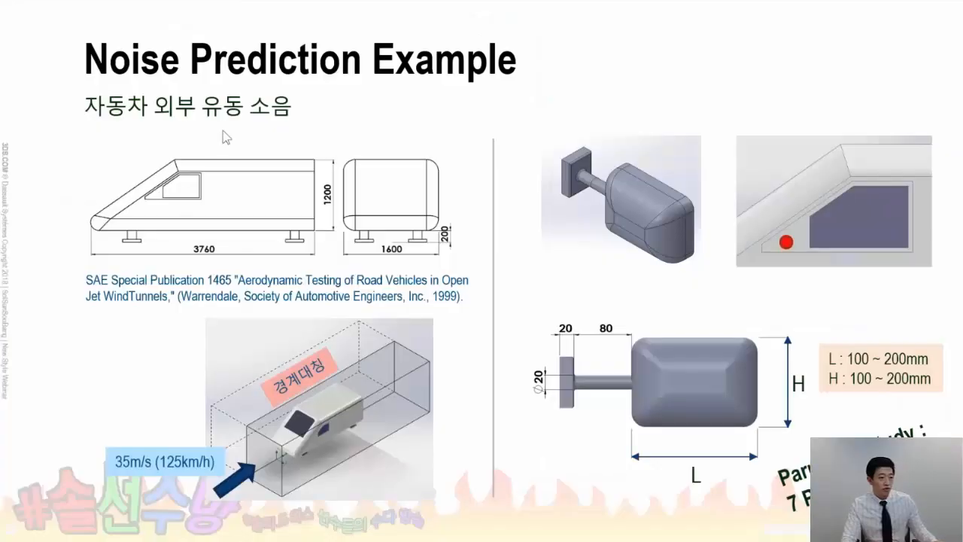
key("alt+Tab")
key("alt+Tab")
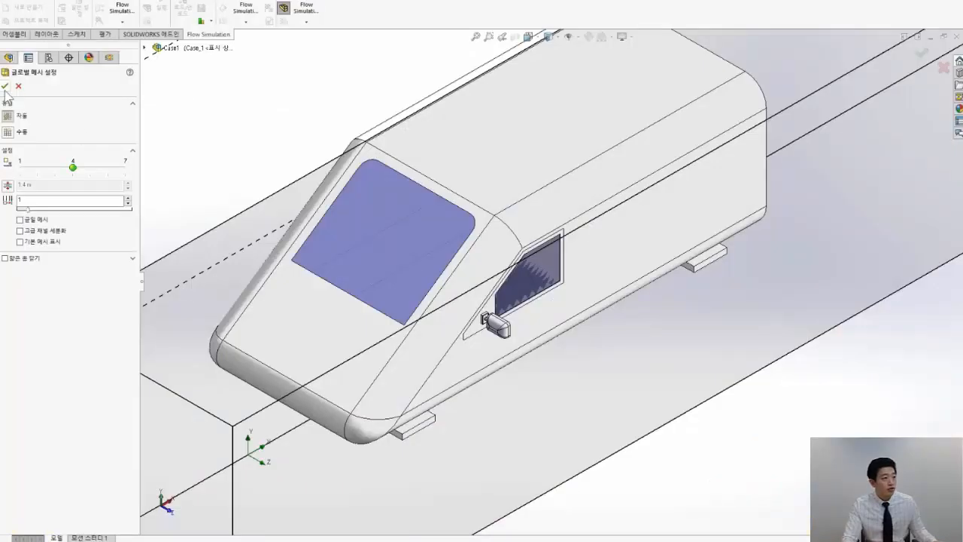
left_click(6, 86)
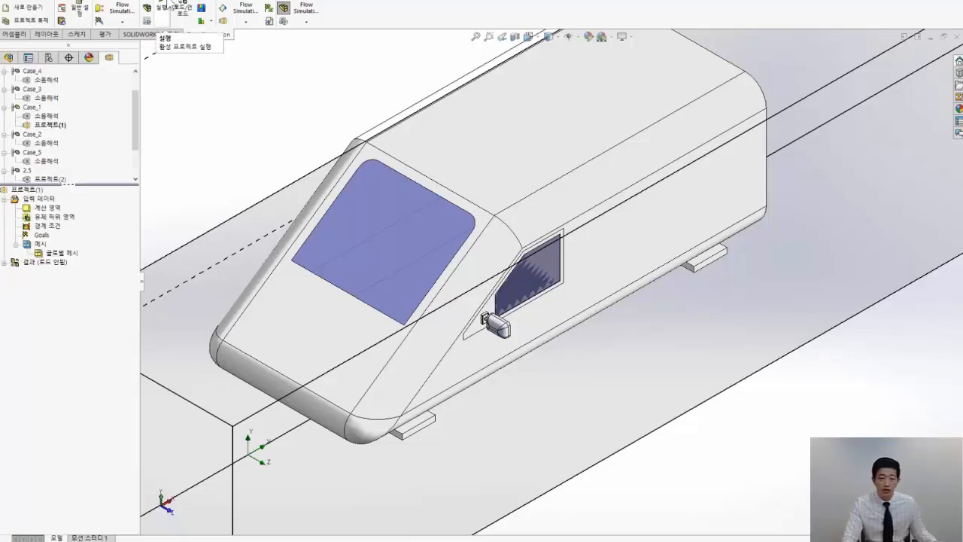
Run the active project as a new calculation on this computer using all CPUs, with results loaded on completion
left_click(165, 8)
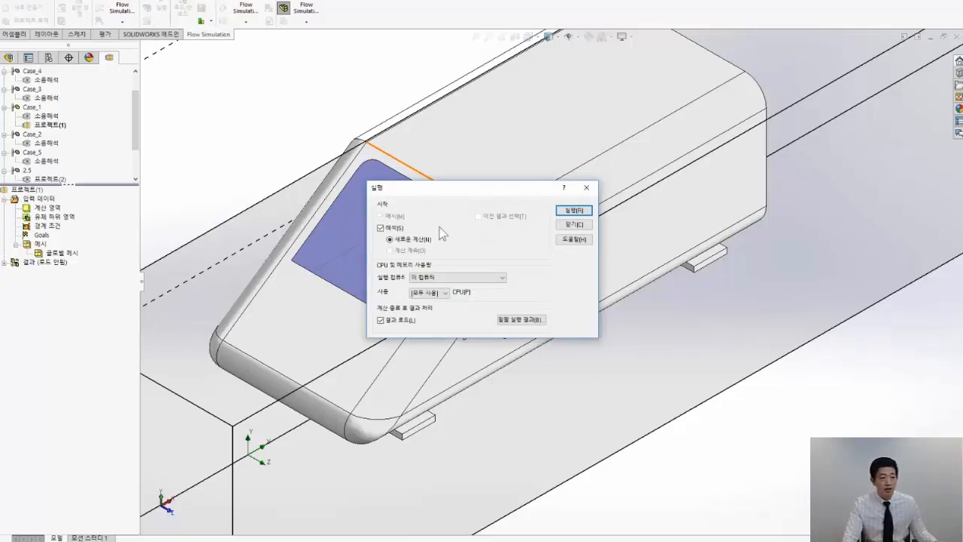
left_click(444, 296)
left_click(443, 297)
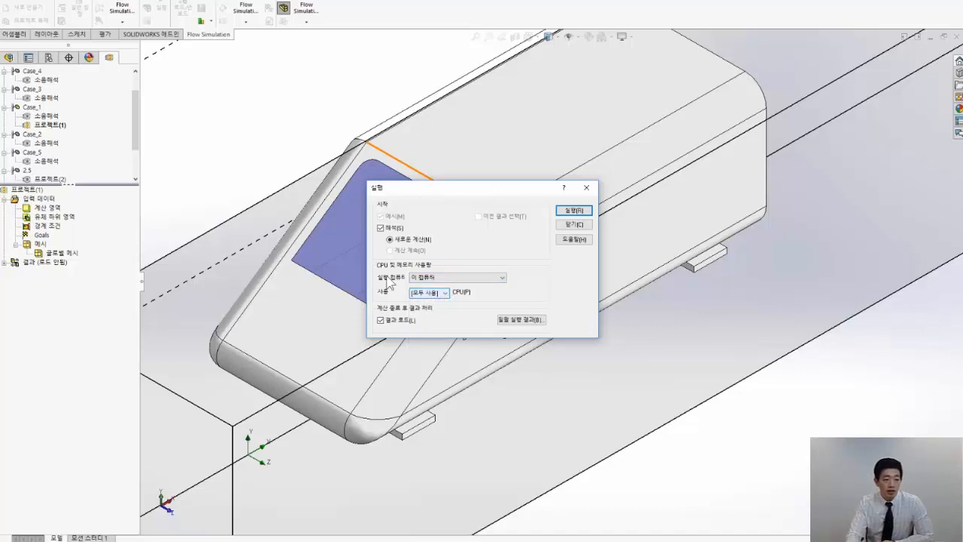
left_click(444, 296)
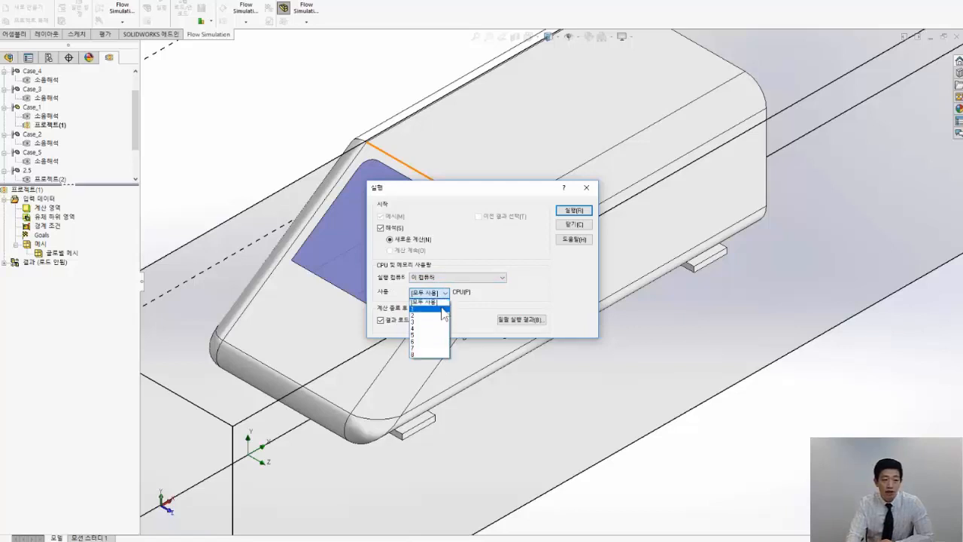
left_click(489, 317)
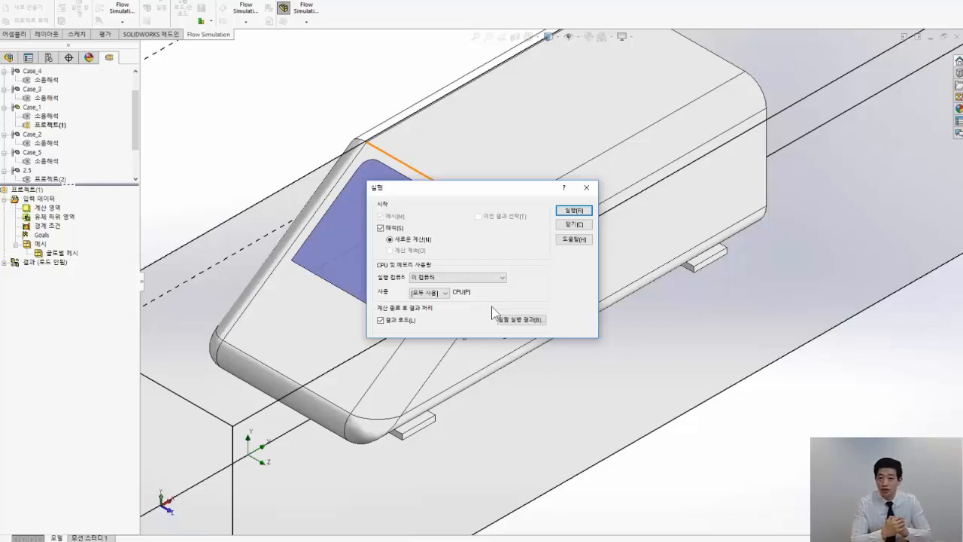
left_click(572, 211)
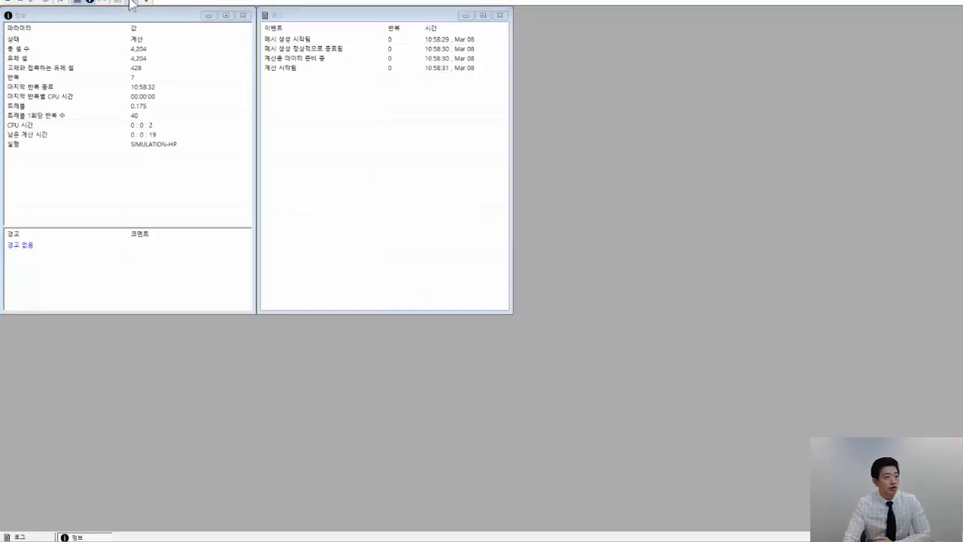
Add a solver preview plot on the front plane with velocity as the displayed parameter
left_click(130, 3)
left_click(472, 226)
left_click(459, 223)
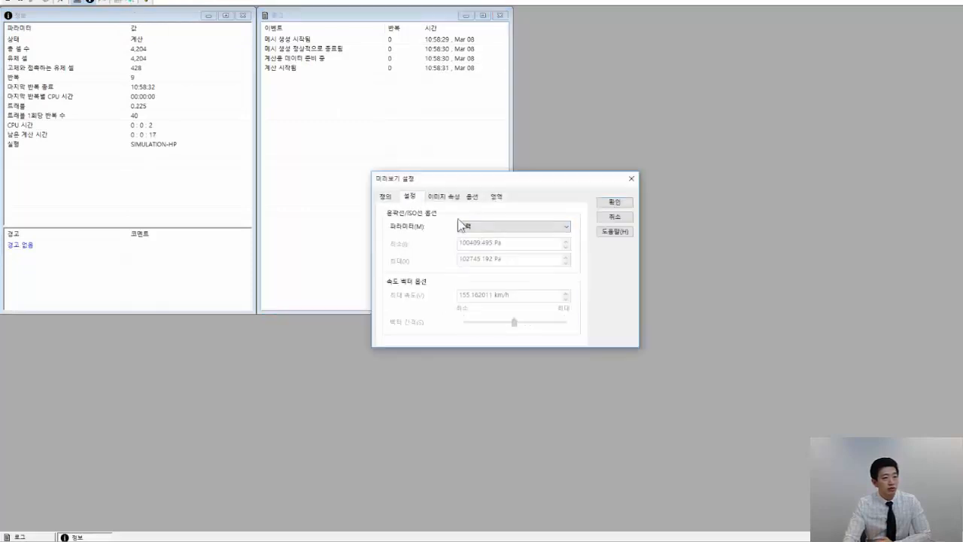
left_click(460, 225)
left_click(497, 260)
left_click(614, 202)
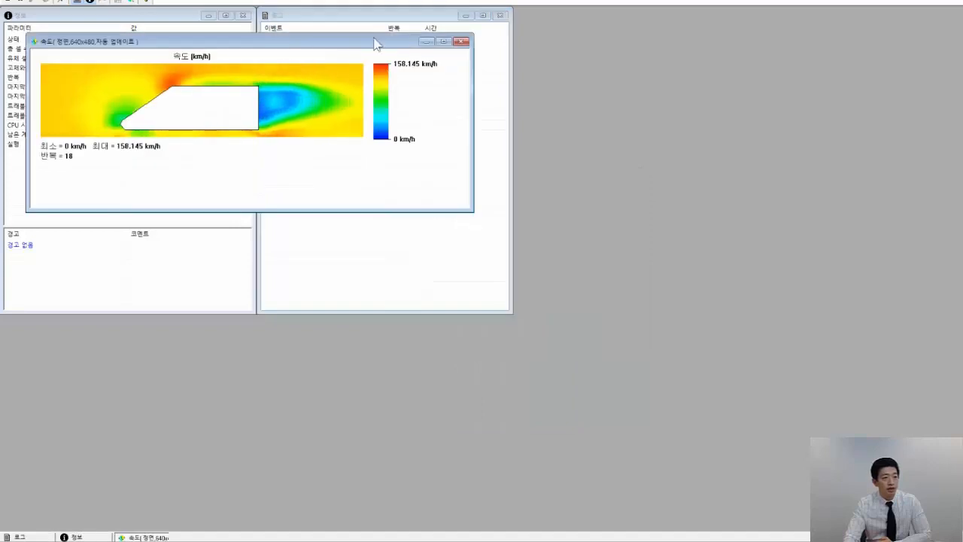
Move the velocity preview around the solver window to examine the flow field, solver information and log
left_click_drag(372, 51, 410, 148)
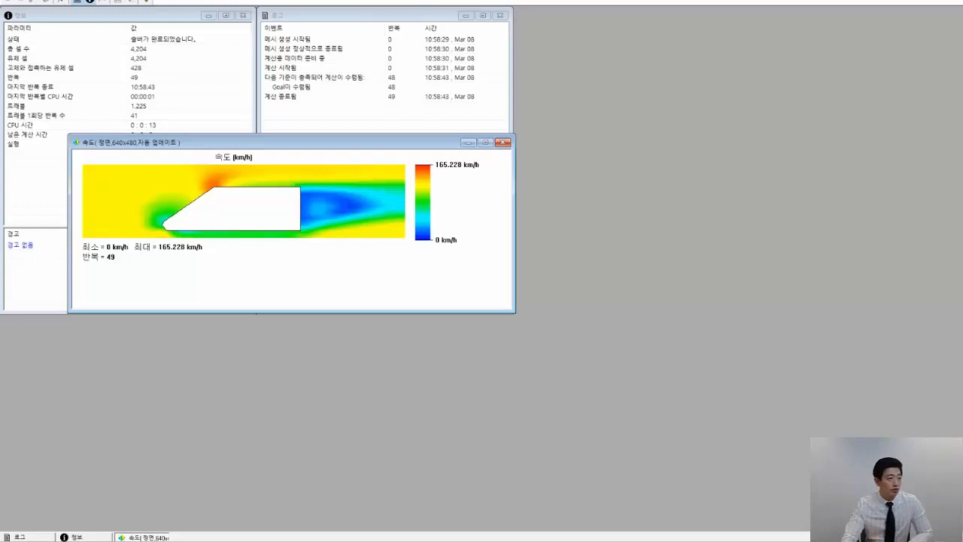
left_click_drag(350, 149, 543, 156)
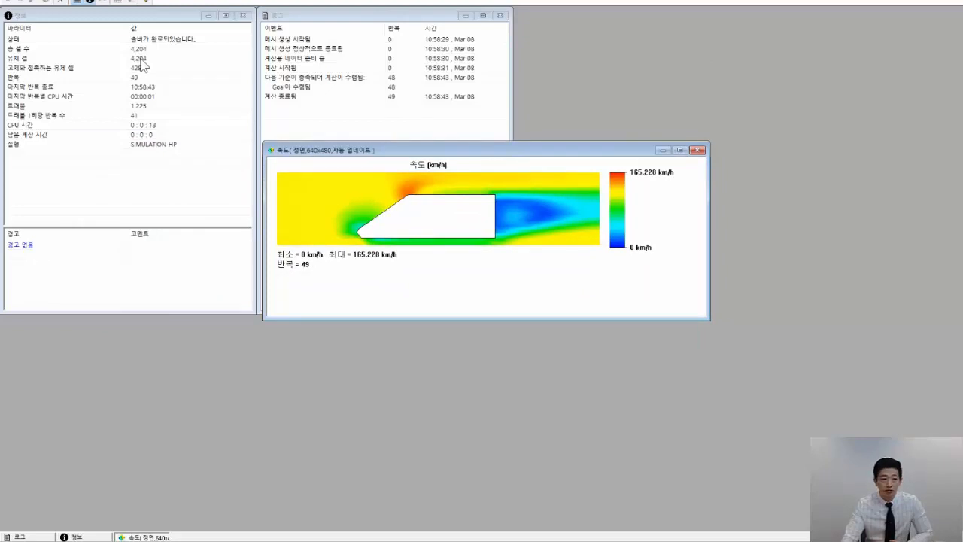
left_click_drag(463, 154, 269, 151)
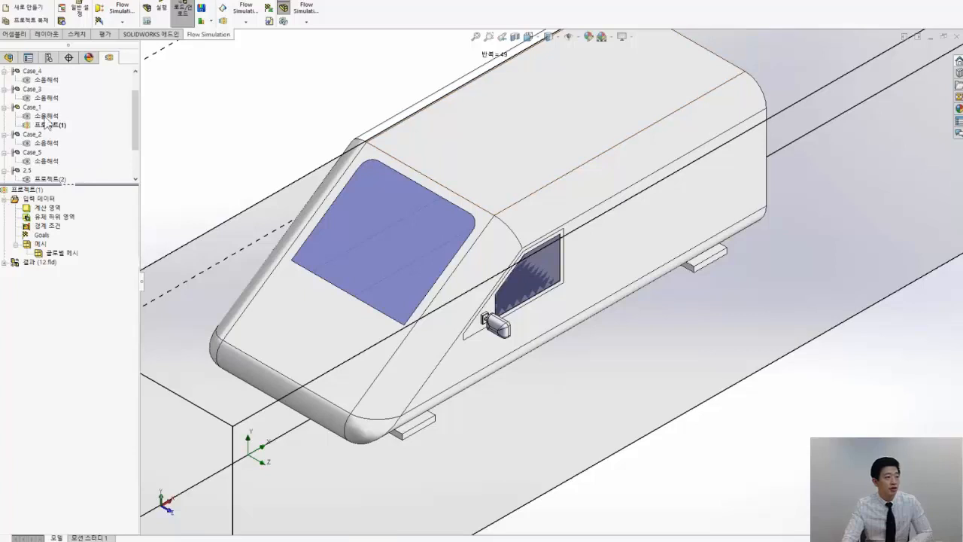
Activate the existing 소음해석 project under Case_1 and load its results
left_click(47, 118)
double_click(47, 118)
right_click(46, 288)
left_click(63, 294)
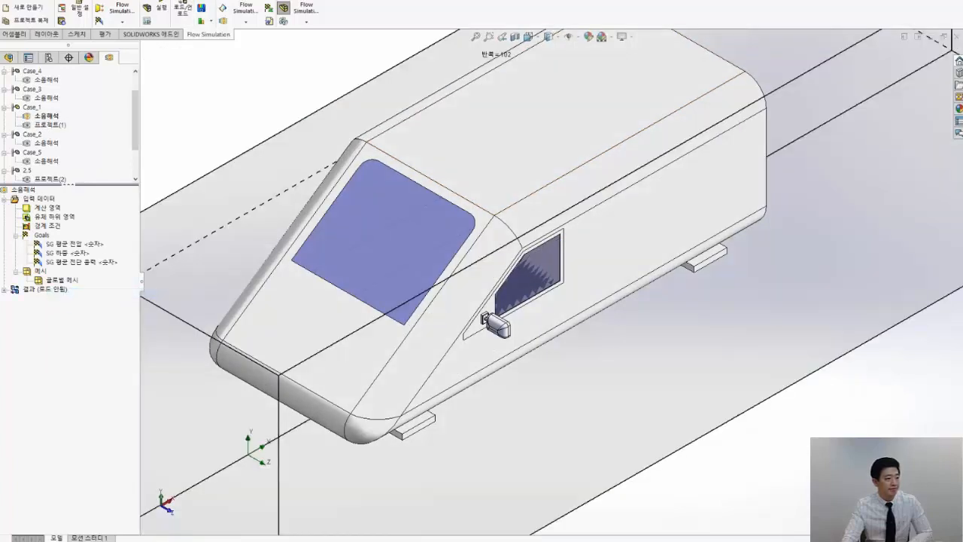
Expand the loaded results of the 소음해석 project and hide the computational domain around the vehicle
left_click(5, 289)
left_click(63, 335)
scroll(367, 282, "down", 2)
middle_click_drag(586, 356, 582, 343)
right_click(48, 215)
right_click(46, 208)
left_click(71, 227)
scroll(551, 282, "up", 2)
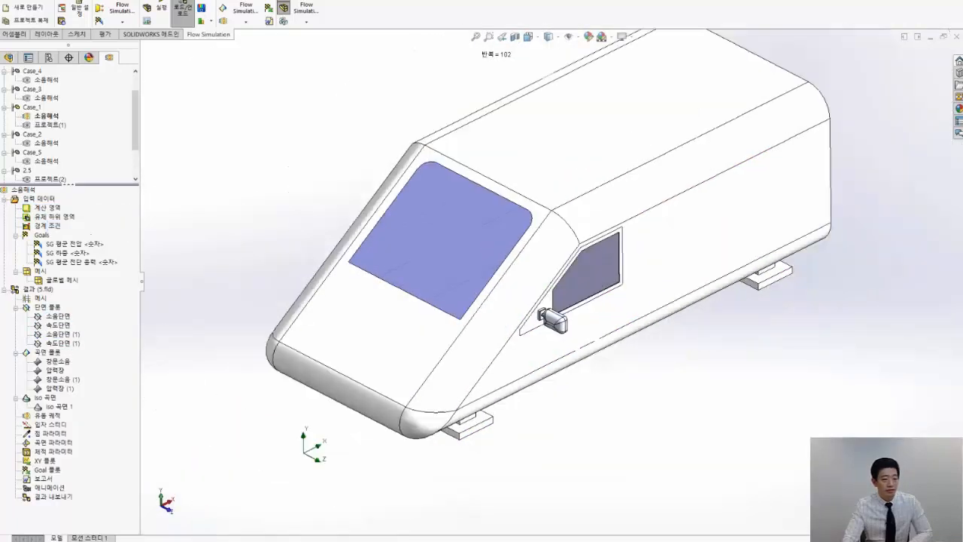
Show the 속도단면 cut plot and bring the flow around the side mirror into closer view
right_click(75, 327)
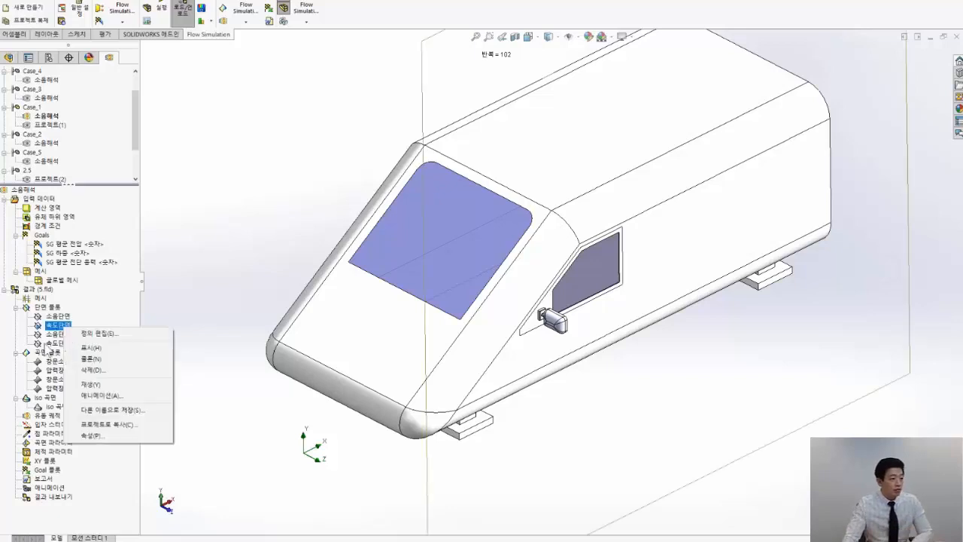
left_click(91, 348)
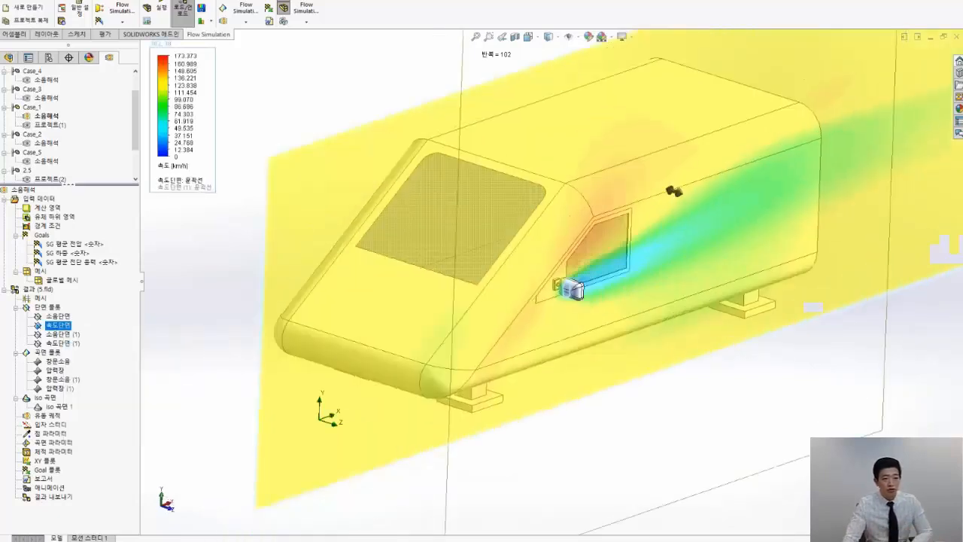
middle_click_drag(669, 354, 640, 338)
scroll(624, 275, "down", 3)
Set the velocity legend's maximum to 146.058 km/h
left_click(185, 57)
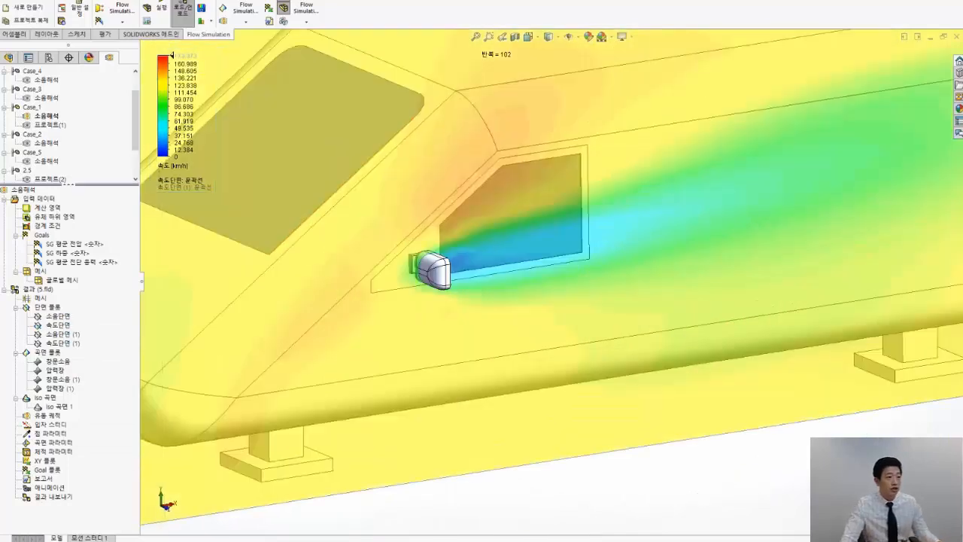
left_click(258, 61)
left_click(268, 60)
scroll(602, 426, "up", 5)
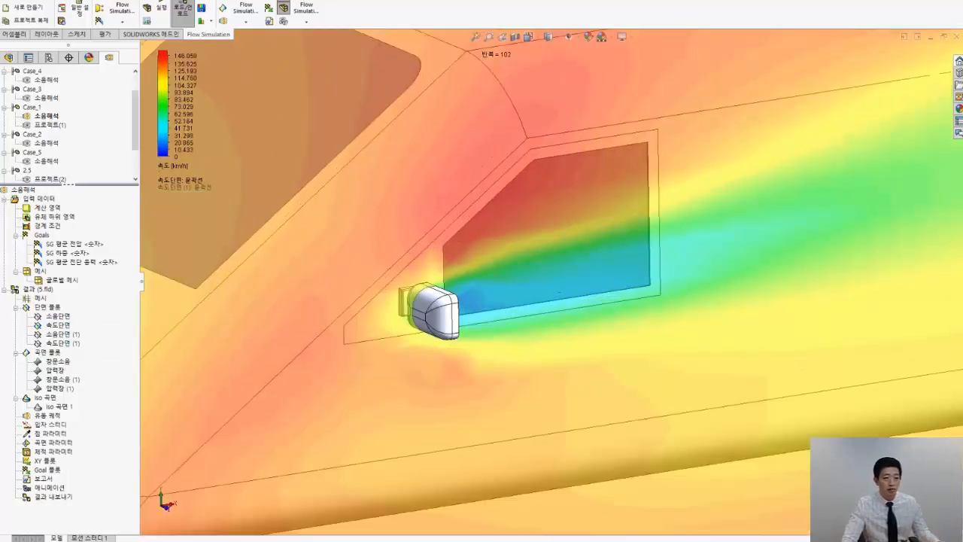
Edit the 속도단면 cut plot to remove its transparency so the contours are opaque
right_click(64, 317)
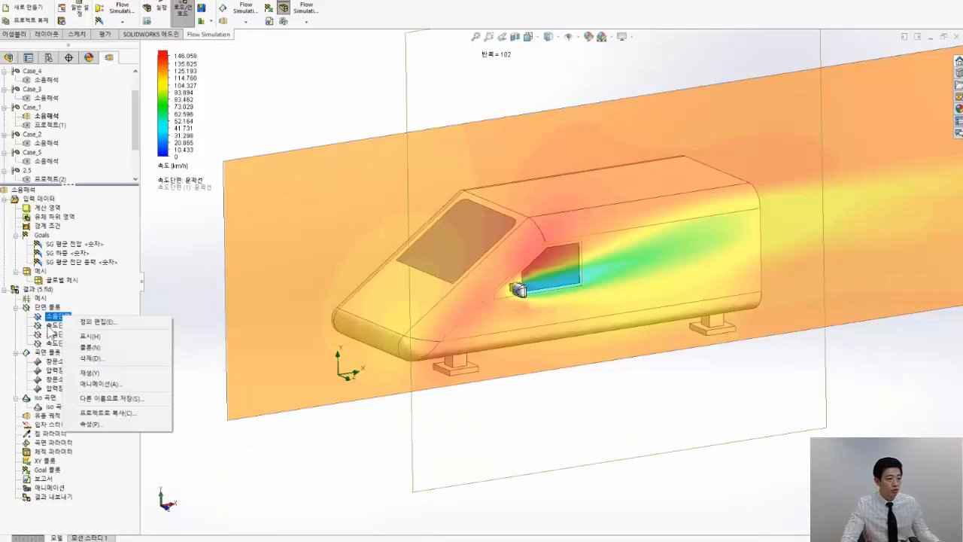
right_click(52, 325)
left_click(83, 332)
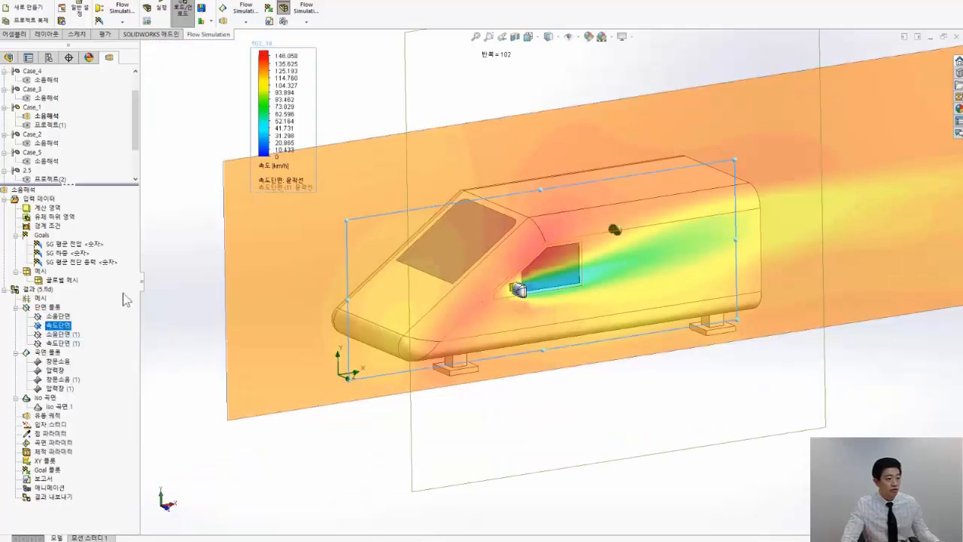
left_click(20, 350)
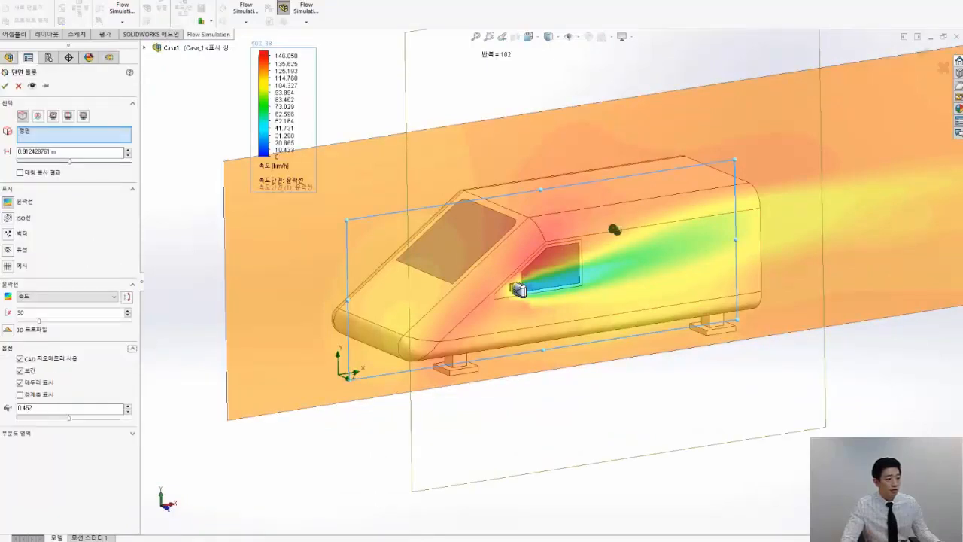
left_click_drag(60, 418, 4, 420)
left_click(5, 86)
Examine the velocity contours and the wake behind the side mirror in the front view
middle_click_drag(545, 482, 538, 451)
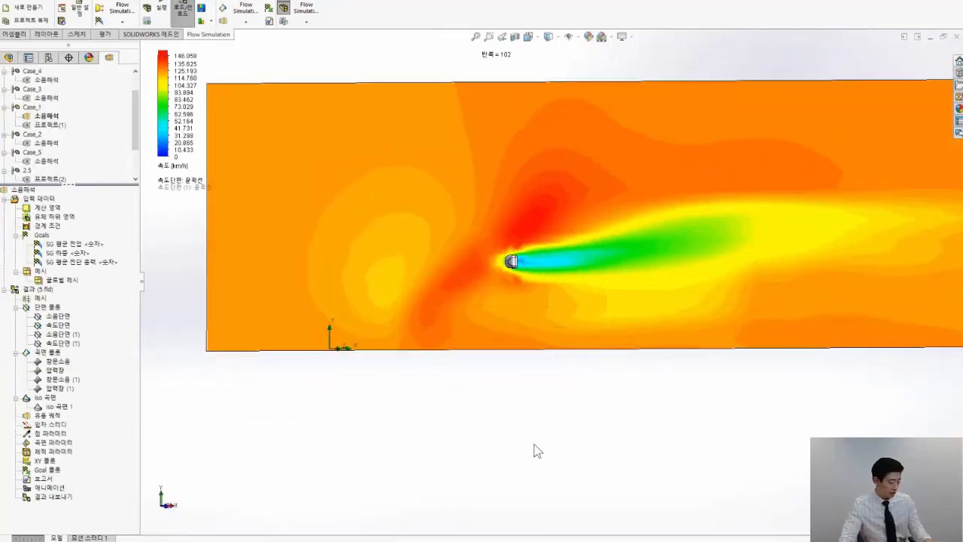
key("ctrl+1")
scroll(531, 301, "up", 3)
scroll(538, 247, "down", 3)
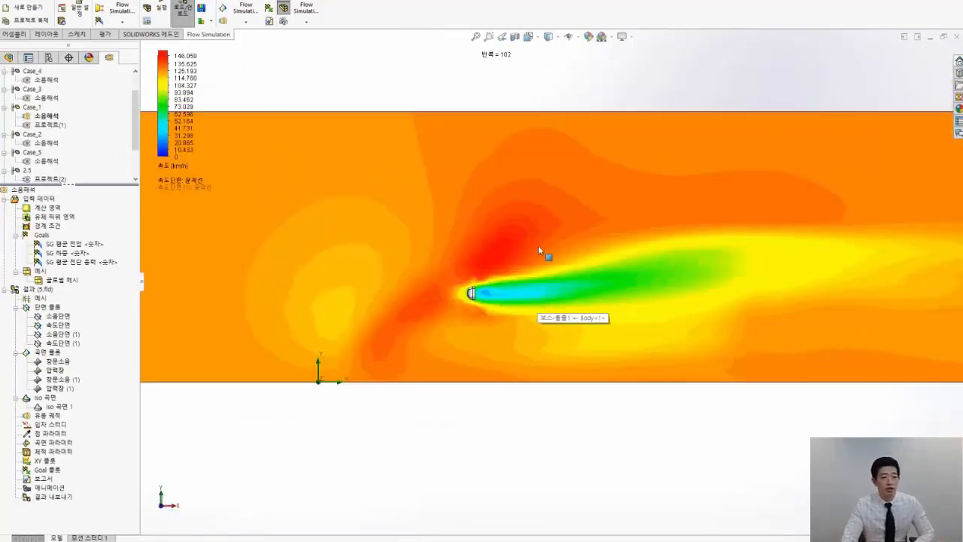
Examine the velocity contours immediately behind the side mirror up close and across the full flow section
scroll(538, 246, "down", 2)
scroll(465, 325, "down", 2)
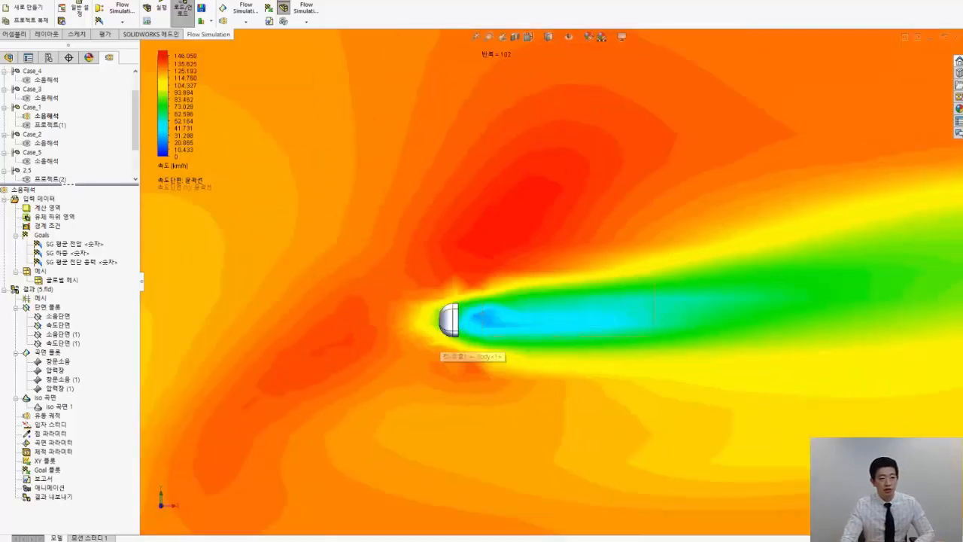
scroll(462, 325, "up", 1)
scroll(472, 321, "down", 1)
scroll(474, 323, "up", 3)
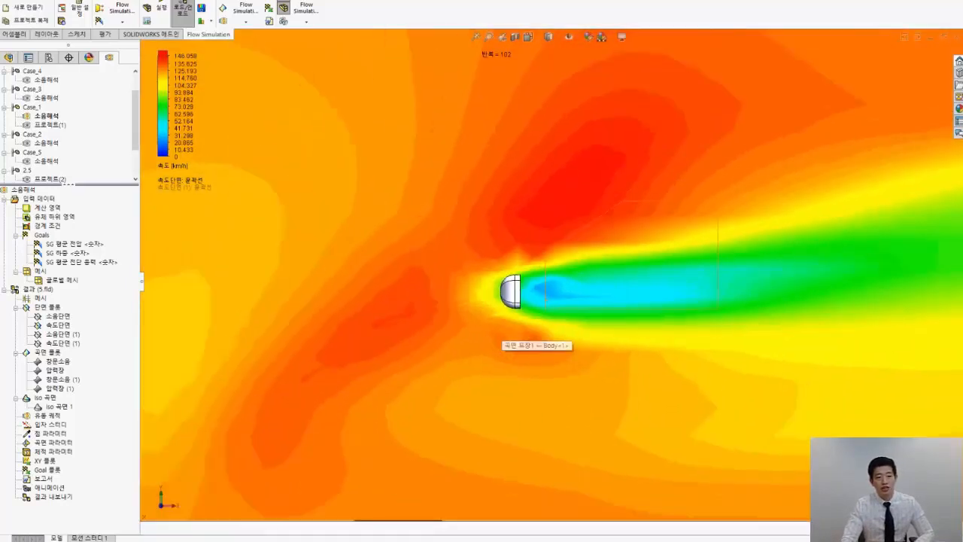
scroll(885, 281, "up", 2)
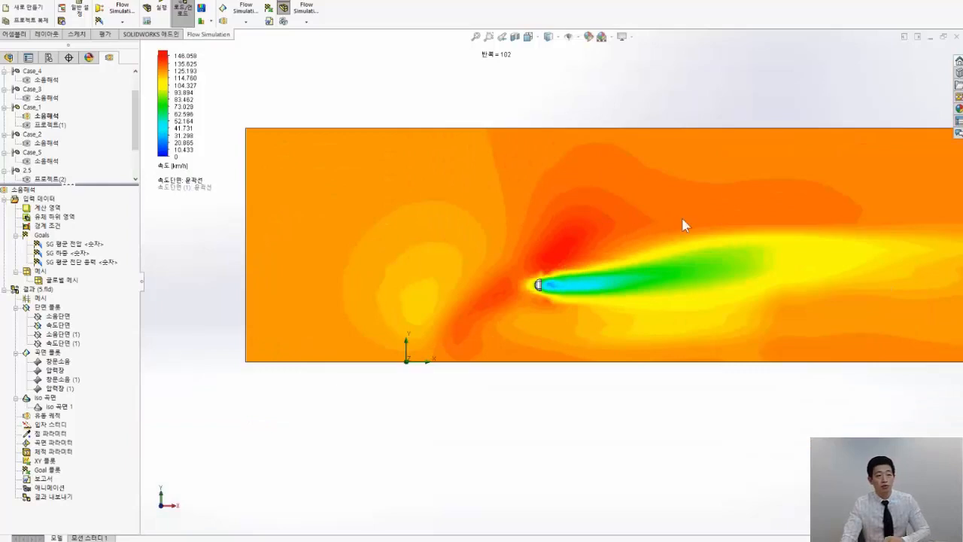
Hide the 속도단면 cut plot and show the 압력장 surface plot on the vehicle body
right_click(51, 325)
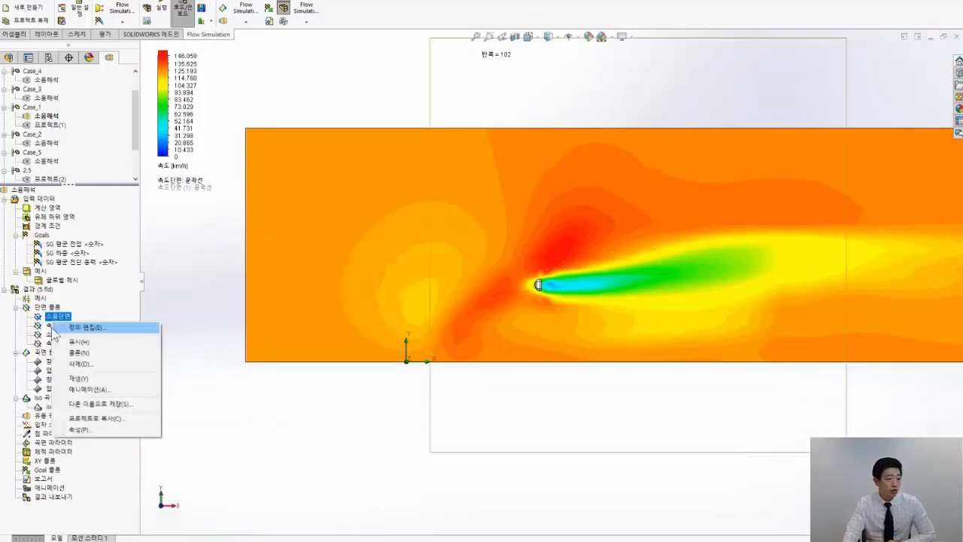
left_click(70, 350)
left_click(60, 363)
middle_click_drag(612, 324, 665, 368)
left_click(59, 370)
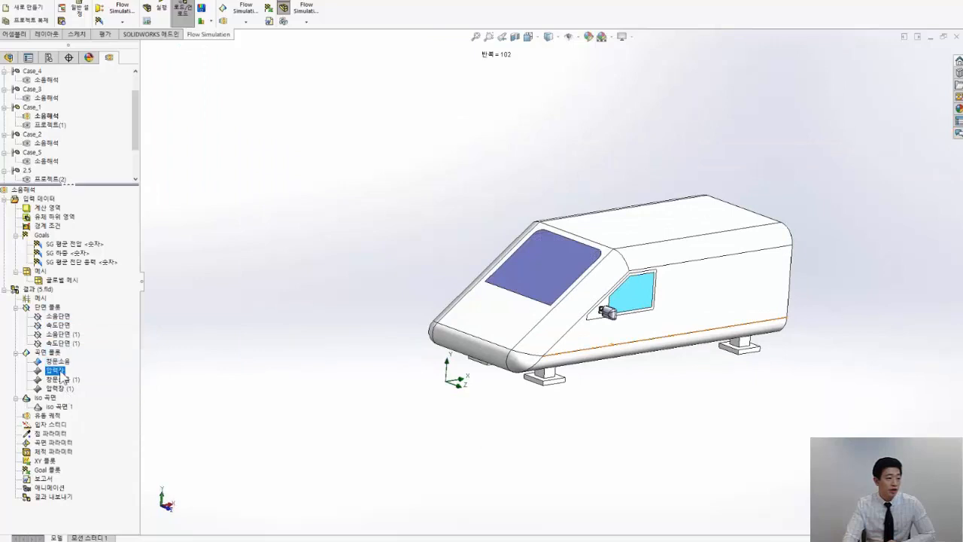
scroll(625, 307, "down", 4)
middle_click_drag(624, 307, 601, 323)
scroll(572, 329, "up", 2)
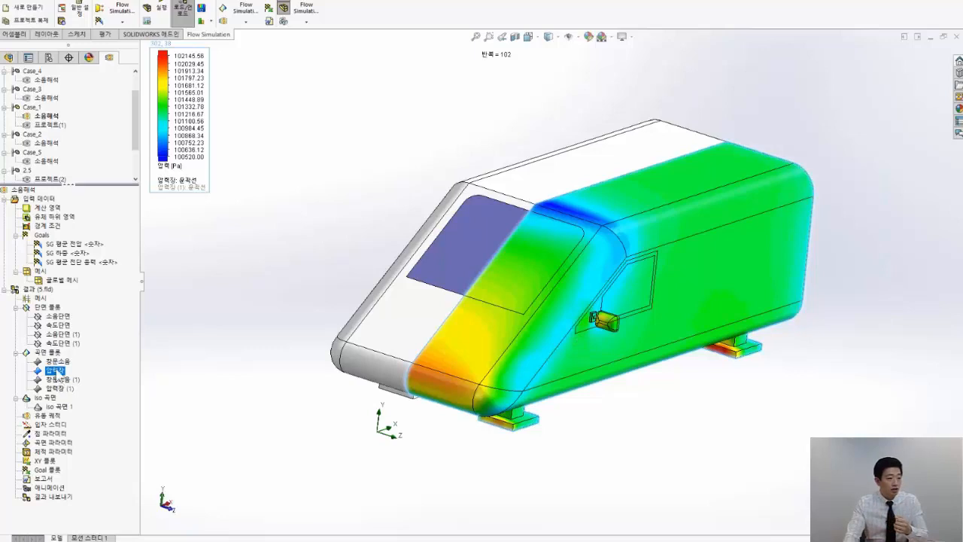
Edit the 압력장 surface plot to mirror its results across the symmetry plane onto the other half of the vehicle
right_click(59, 370)
left_click(87, 374)
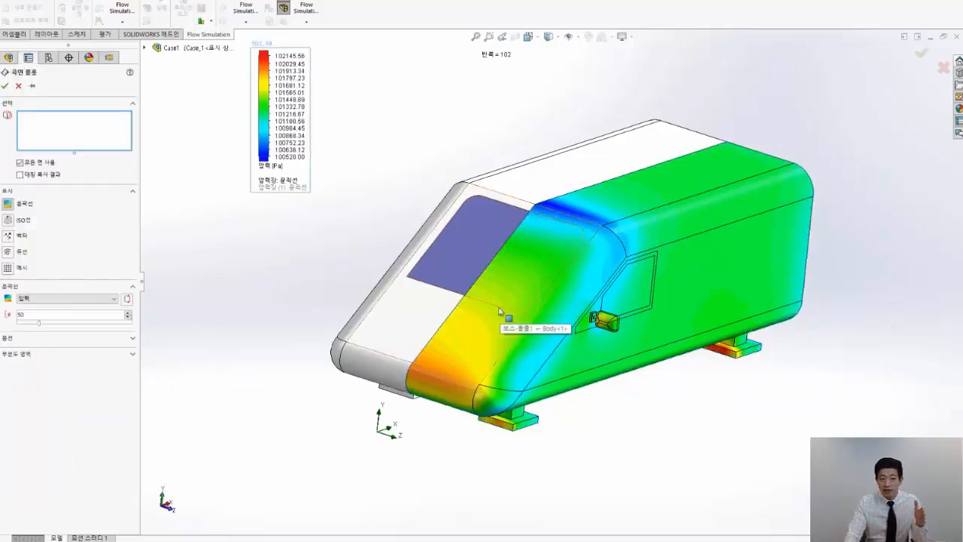
scroll(546, 221, "down", 2)
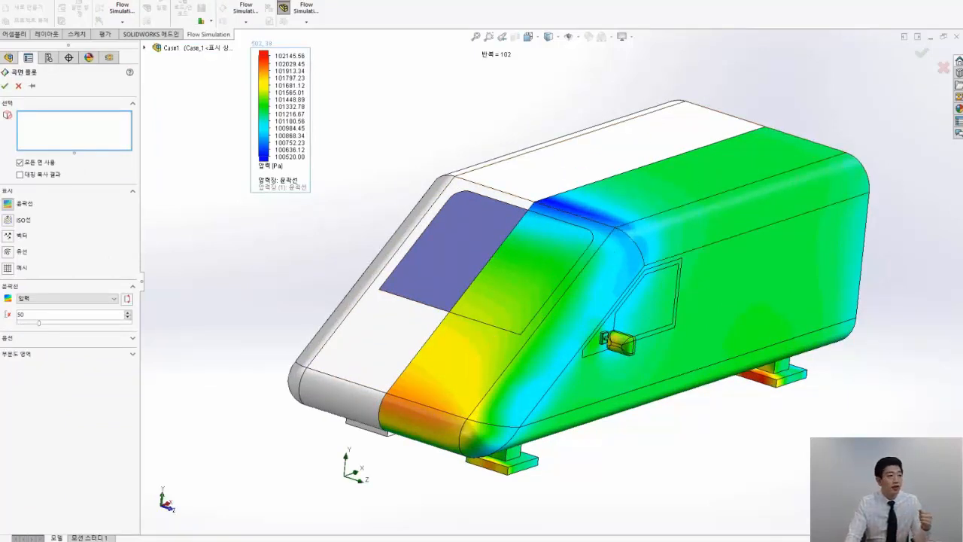
left_click(33, 177)
left_click(5, 87)
Examine the pressure distribution over the vehicle's nose, windshield, roof edge and side mirrors
middle_click_drag(437, 263, 379, 402)
scroll(380, 395, "down", 5)
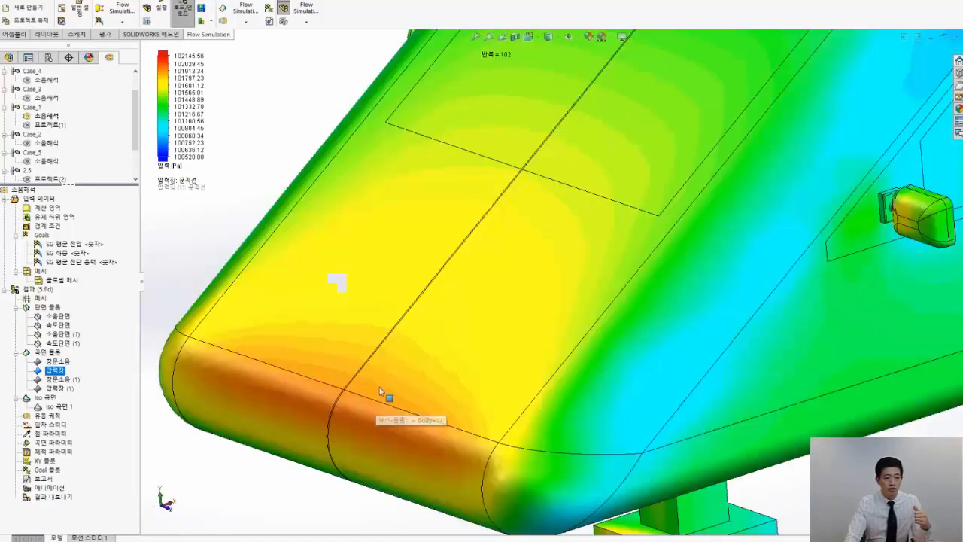
scroll(382, 391, "down", 2)
scroll(515, 340, "up", 5)
scroll(692, 204, "down", 2)
scroll(692, 204, "up", 3)
middle_click_drag(693, 204, 624, 207)
middle_click_drag(696, 99, 794, 206)
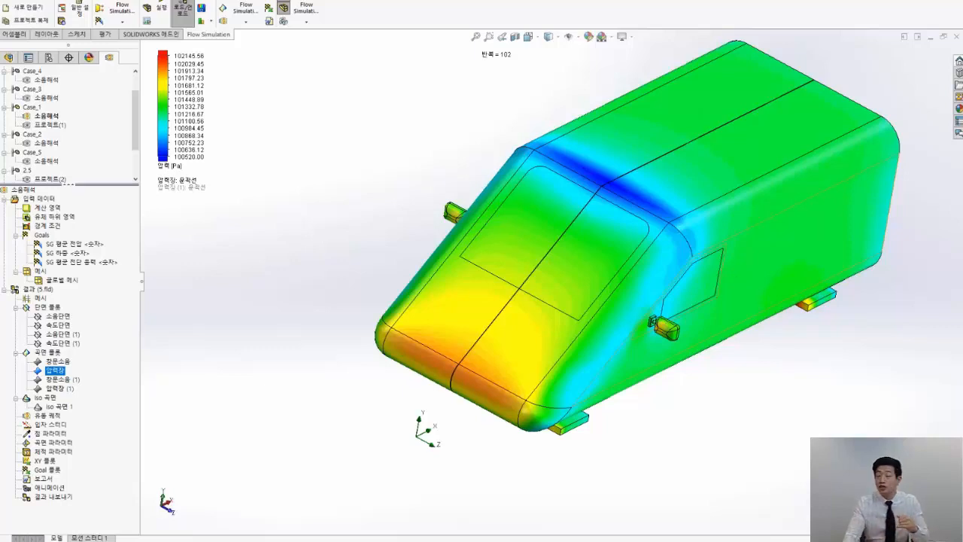
Hide the 압력장 surface plot and show Iso 곡면 1 around the vehicle
right_click(50, 372)
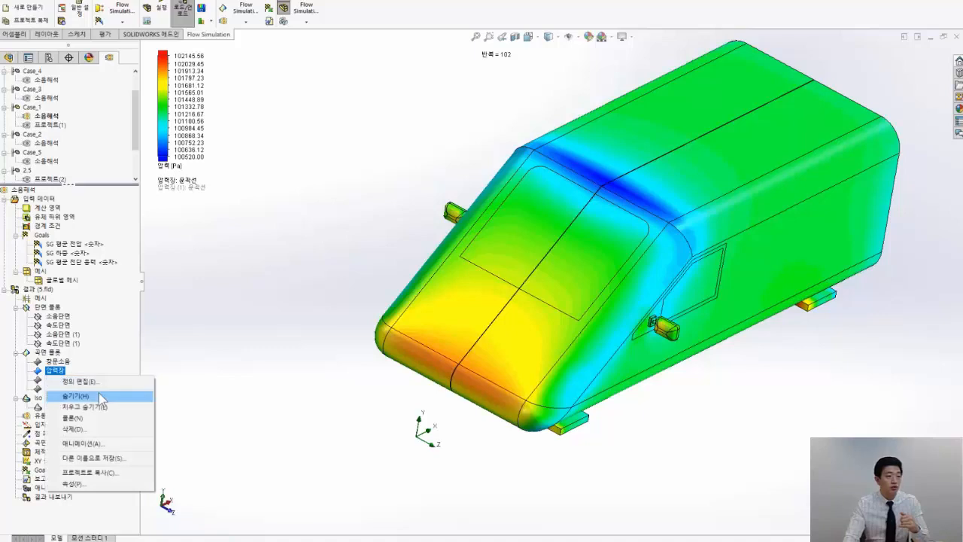
left_click(99, 393)
left_click(69, 406)
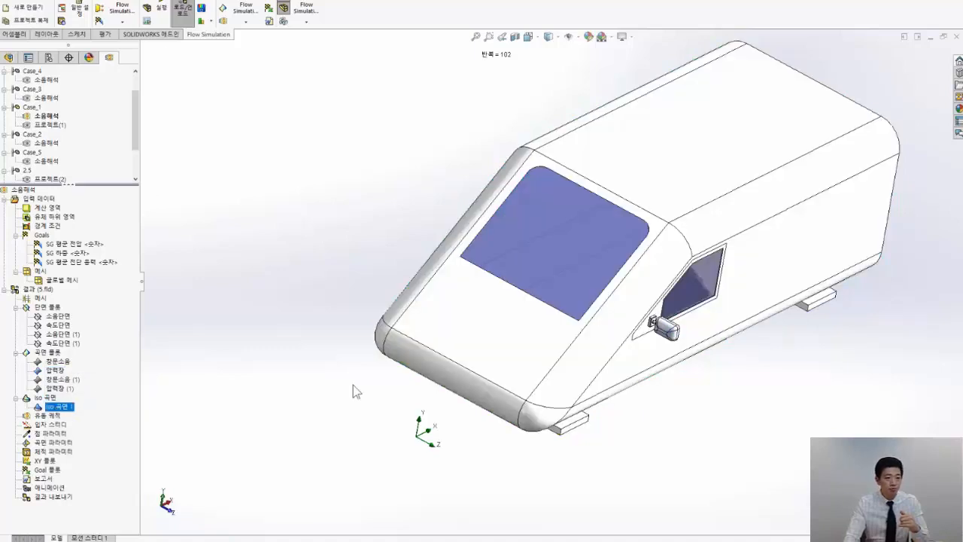
scroll(715, 351, "down", 2)
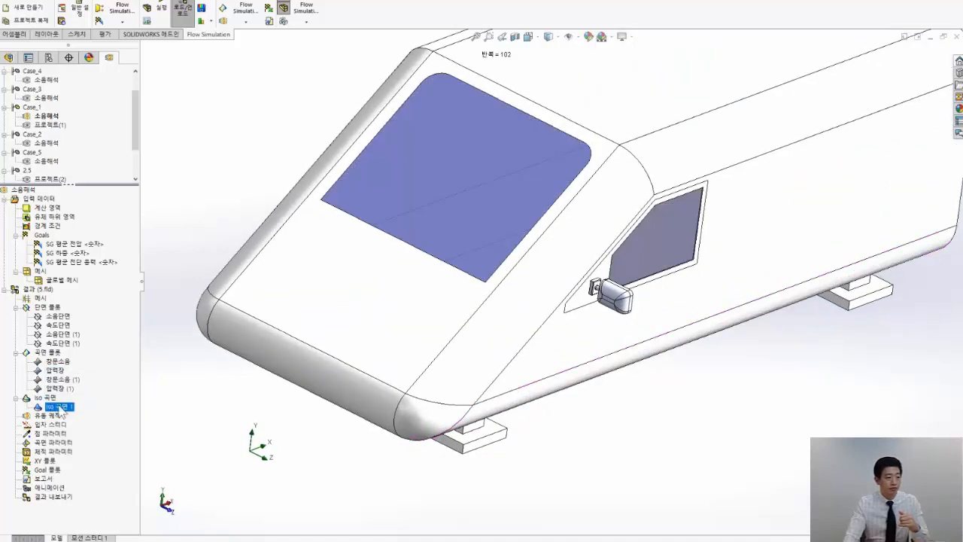
right_click(64, 410)
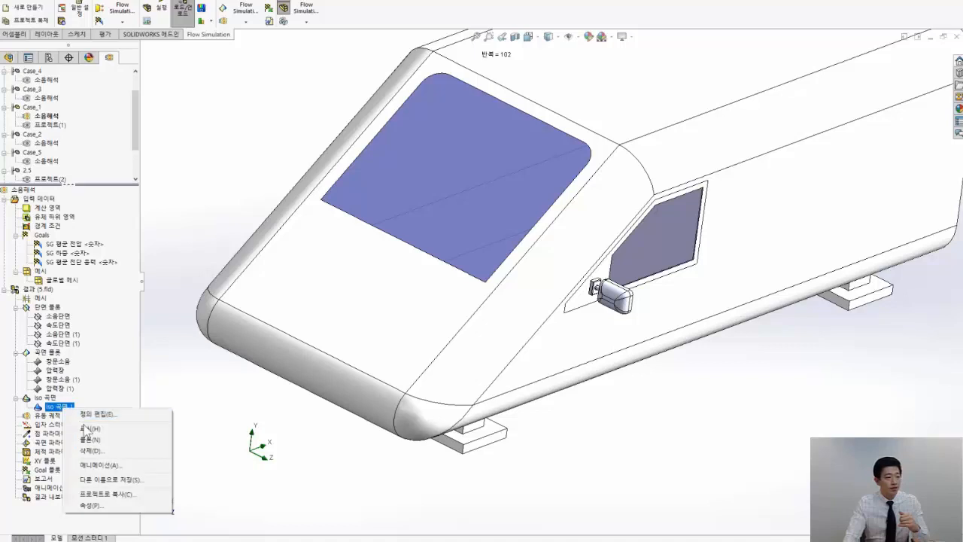
left_click(89, 428)
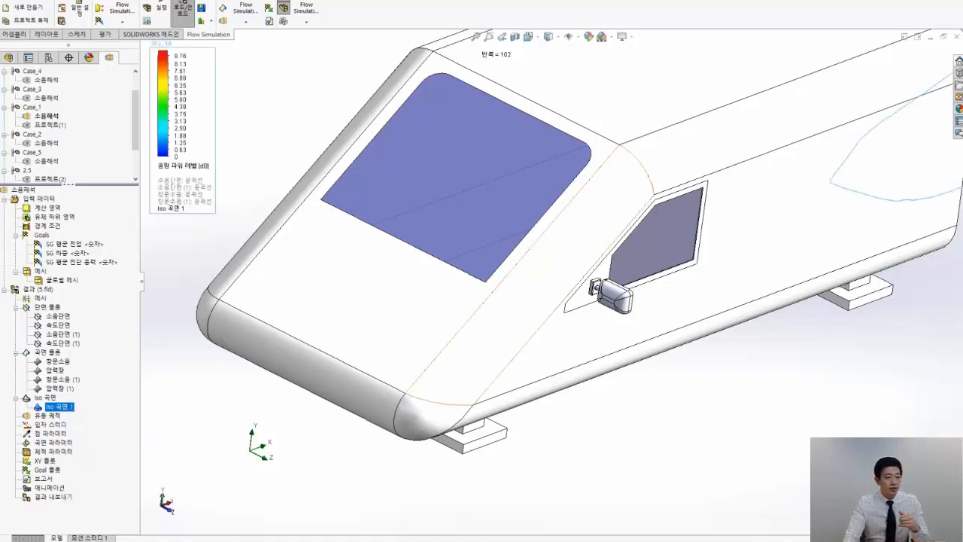
right_click(72, 407)
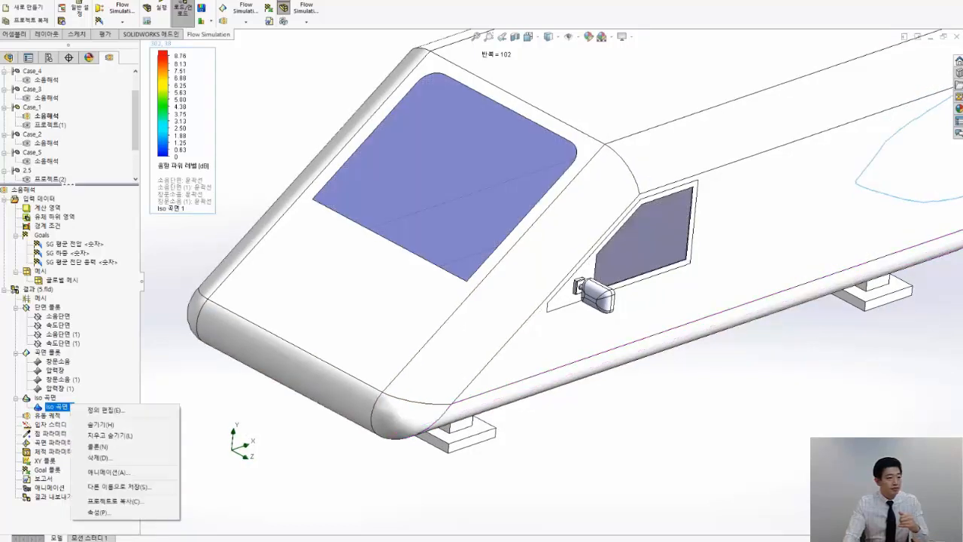
left_click(661, 419)
scroll(800, 327, "up", 5)
scroll(687, 286, "down", 5)
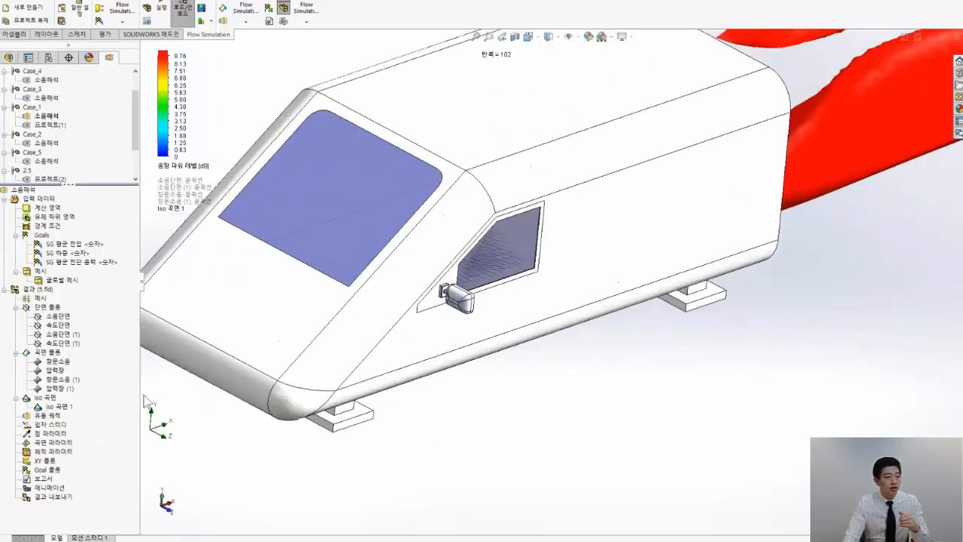
scroll(50, 147, "up", 2)
Activate the 소음해석 project of Case_2 and load its results
double_click(45, 170)
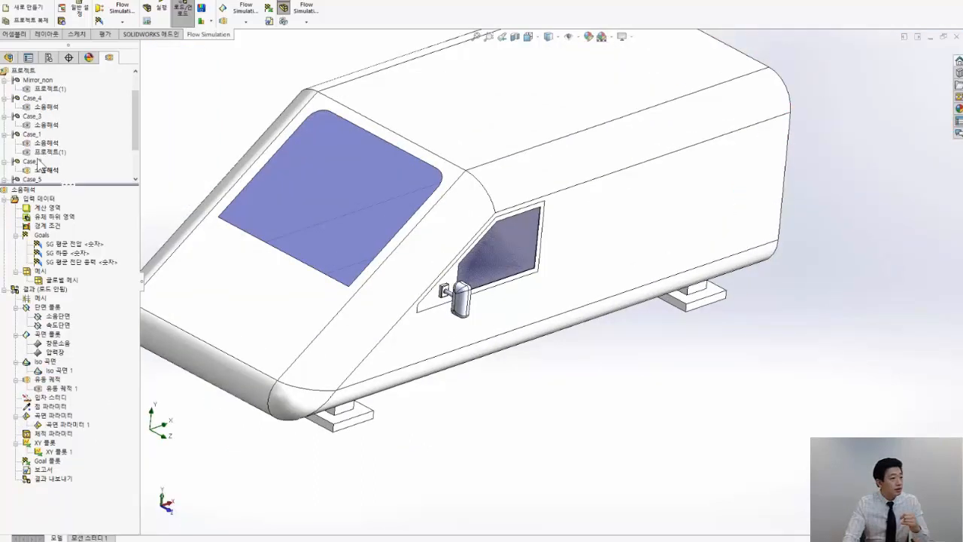
scroll(40, 161, "down", 1)
right_click(45, 289)
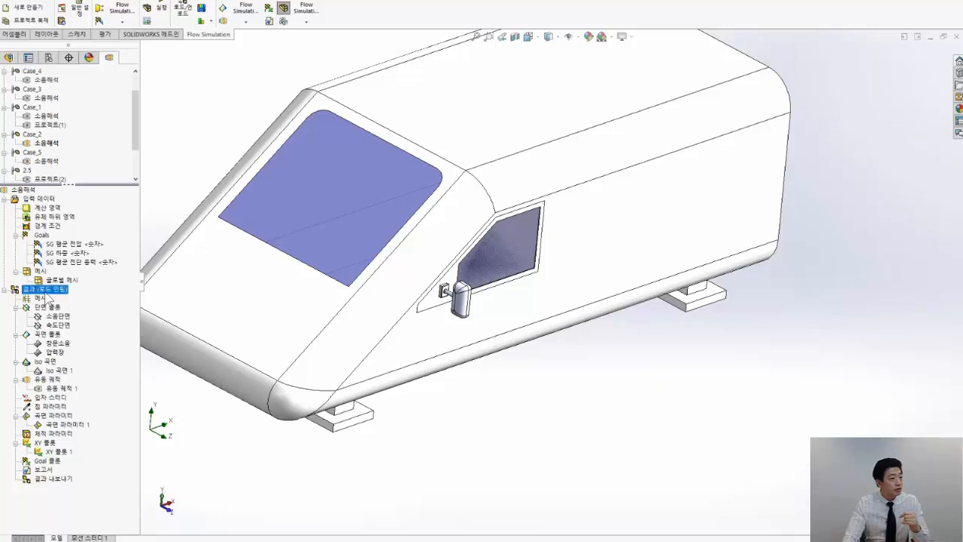
left_click(75, 298)
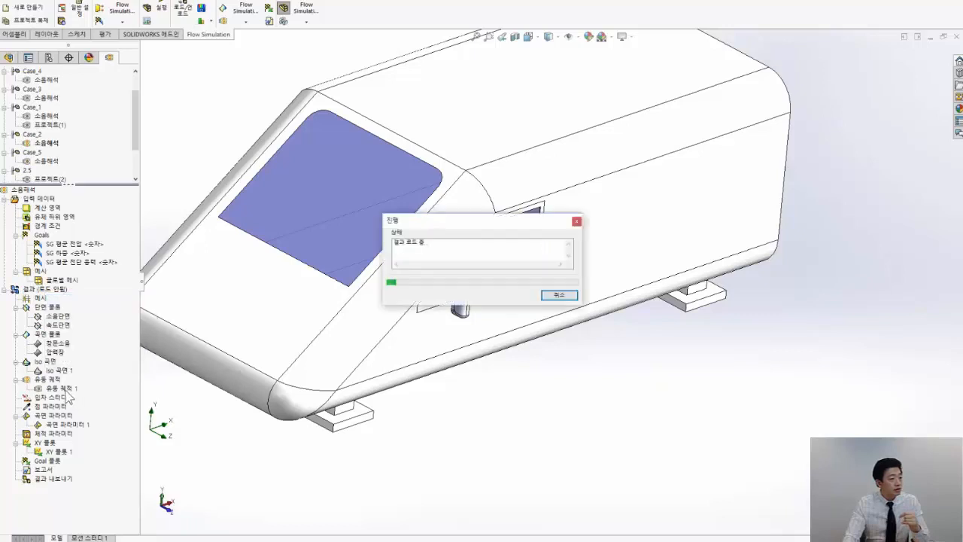
Show the 유동 궤적 1 flow trajectories around the Case_2 vehicle and hide them again
right_click(63, 389)
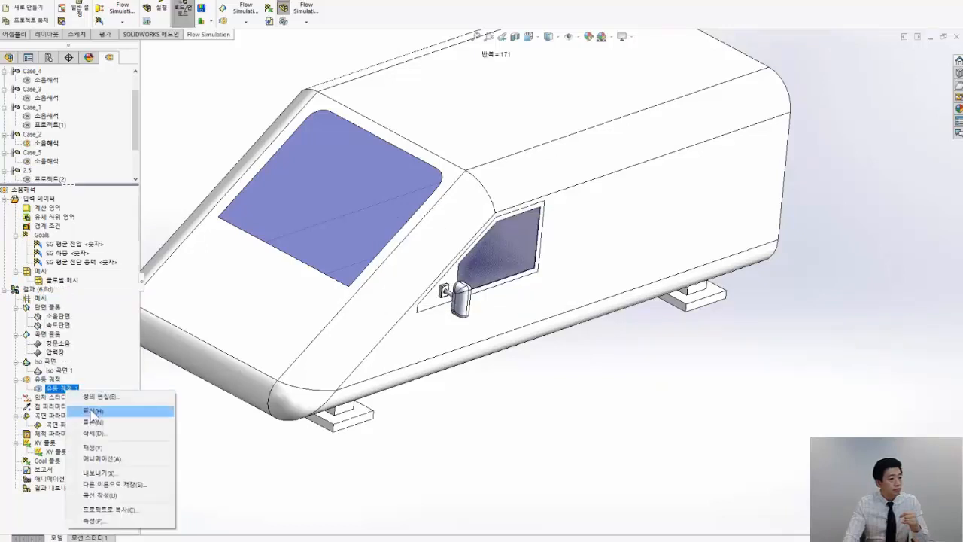
left_click(91, 411)
right_click(63, 388)
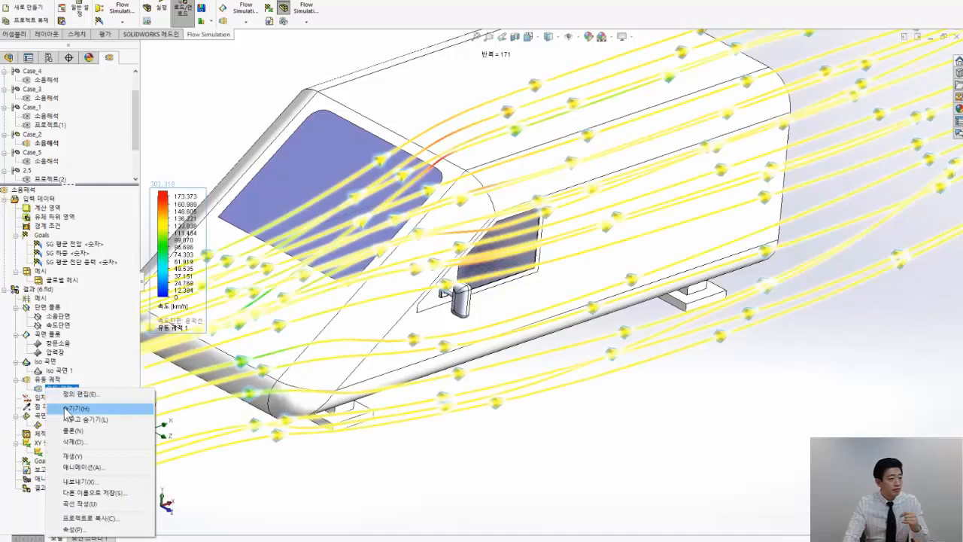
left_click(90, 411)
Show the Iso 곡면 1 acoustic power level isosurfaces for Case_2 and frame the side mirror and rear wake
right_click(66, 370)
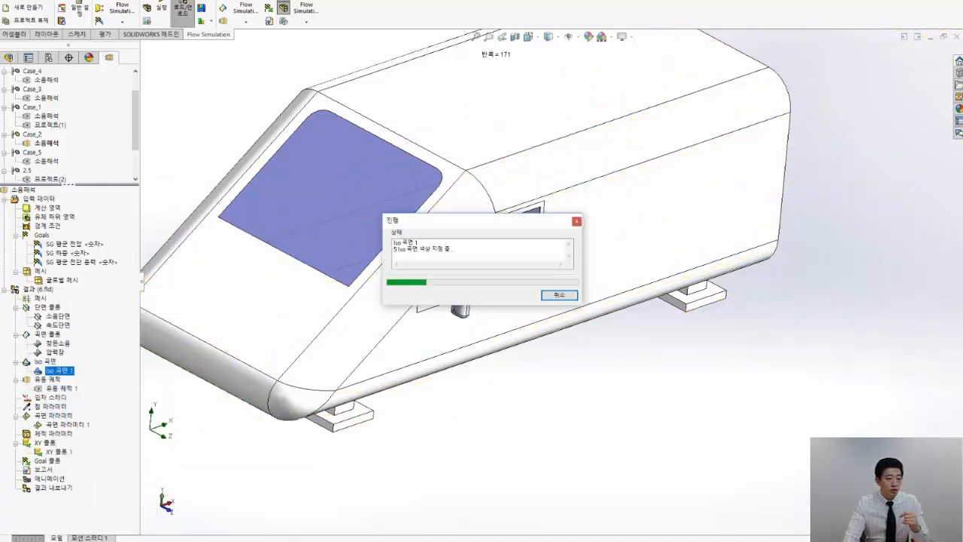
scroll(546, 321, "up", 4)
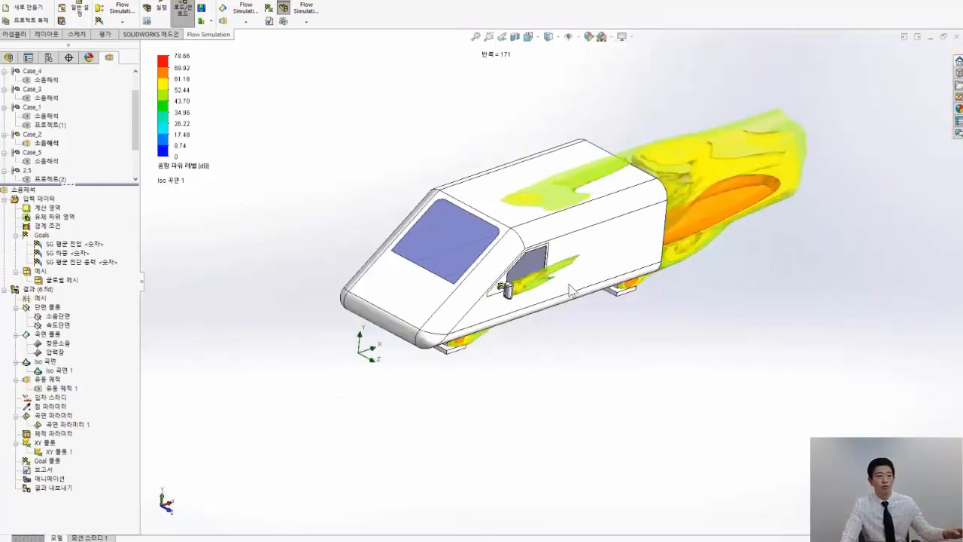
scroll(570, 289, "down", 2)
scroll(474, 229, "down", 3)
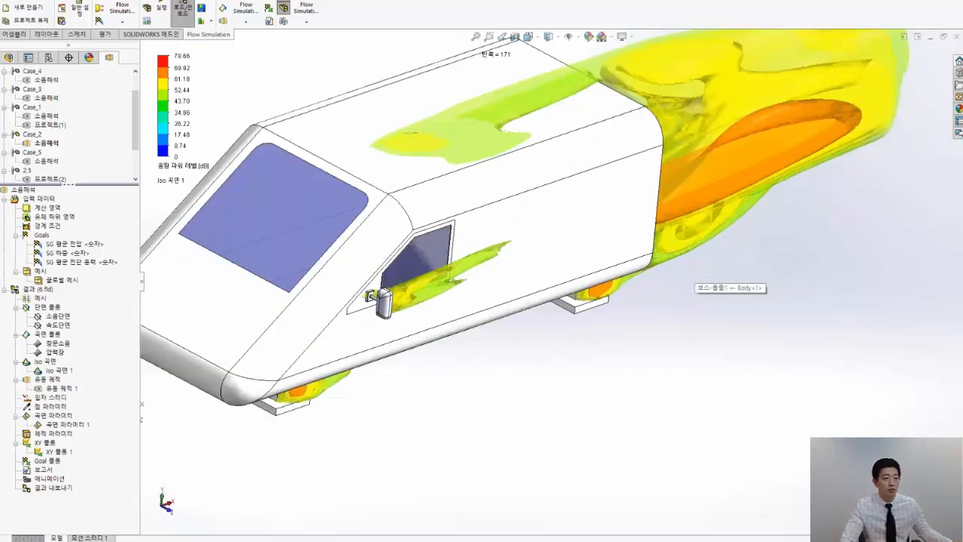
Examine the acoustic power level isosurfaces behind the side mirror and at the rear of the vehicle
mouse_move(474, 229)
middle_mouse_down()
mouse_move(480, 198)
mouse_move(478, 232)
middle_mouse_up()
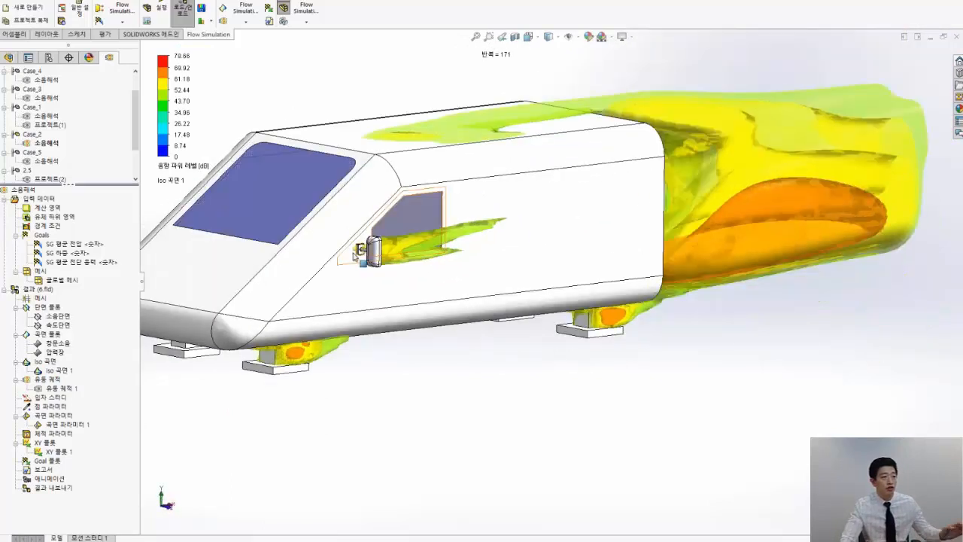
scroll(350, 255, "down", 2)
scroll(350, 256, "up", 3)
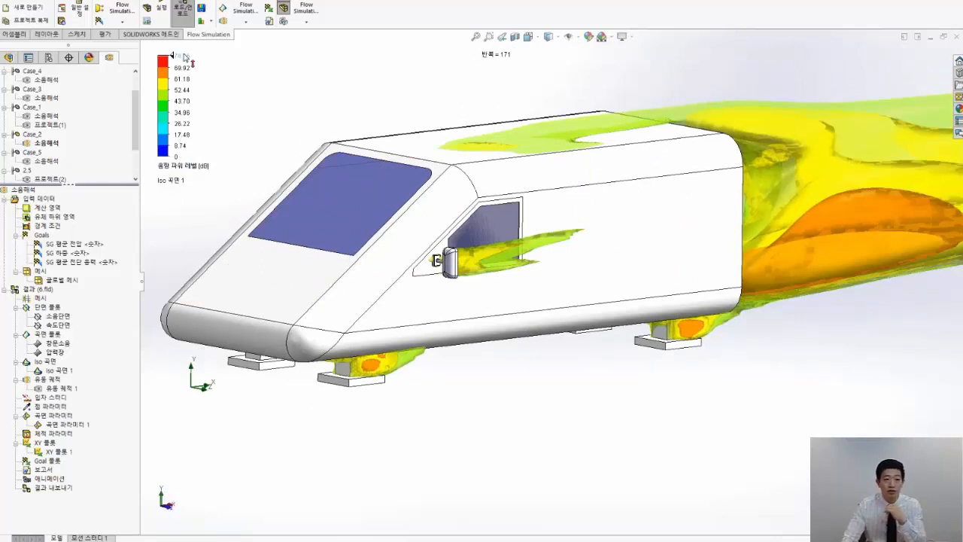
scroll(456, 262, "down", 4)
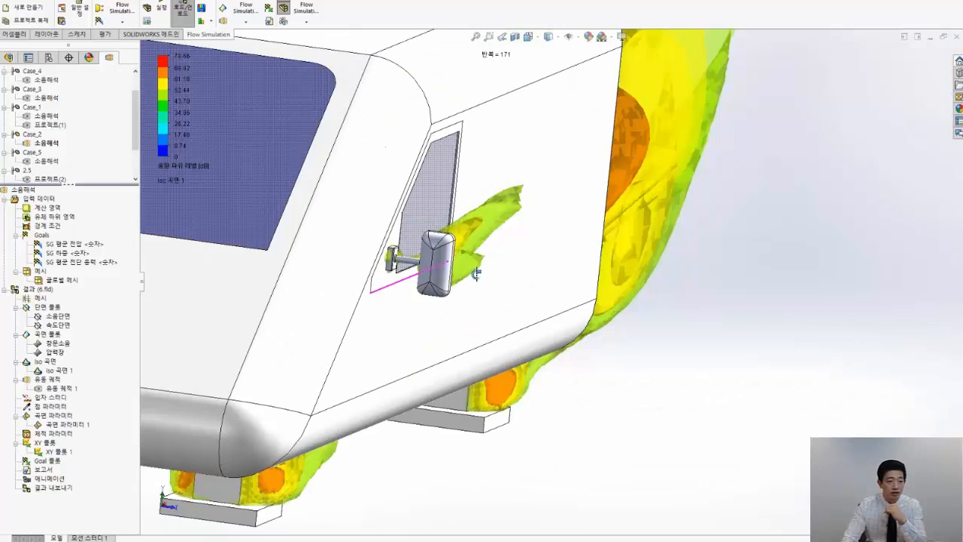
middle_click_drag(477, 274, 428, 263)
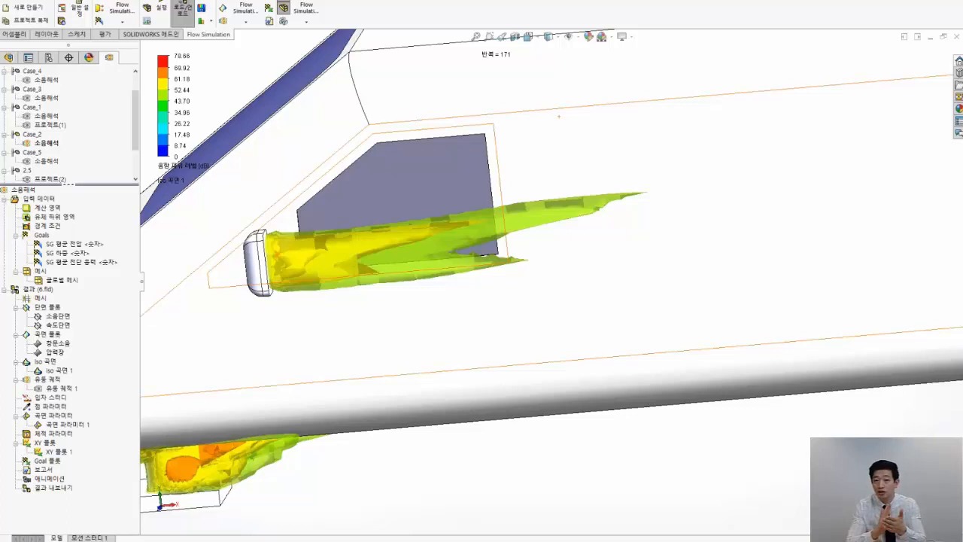
scroll(381, 277, "up", 8)
middle_click_drag(587, 265, 383, 299)
scroll(383, 300, "down", 5)
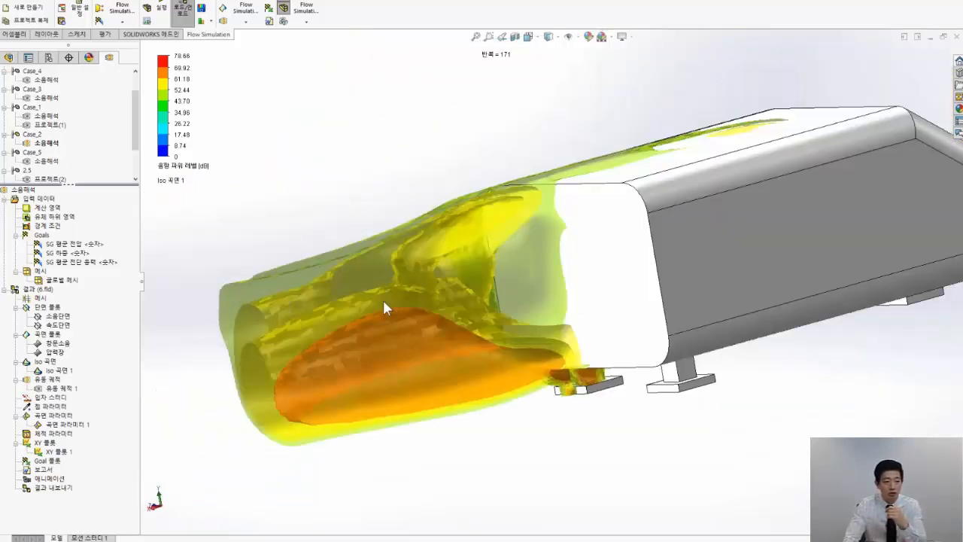
scroll(383, 299, "down", 5)
middle_click_drag(398, 301, 487, 338)
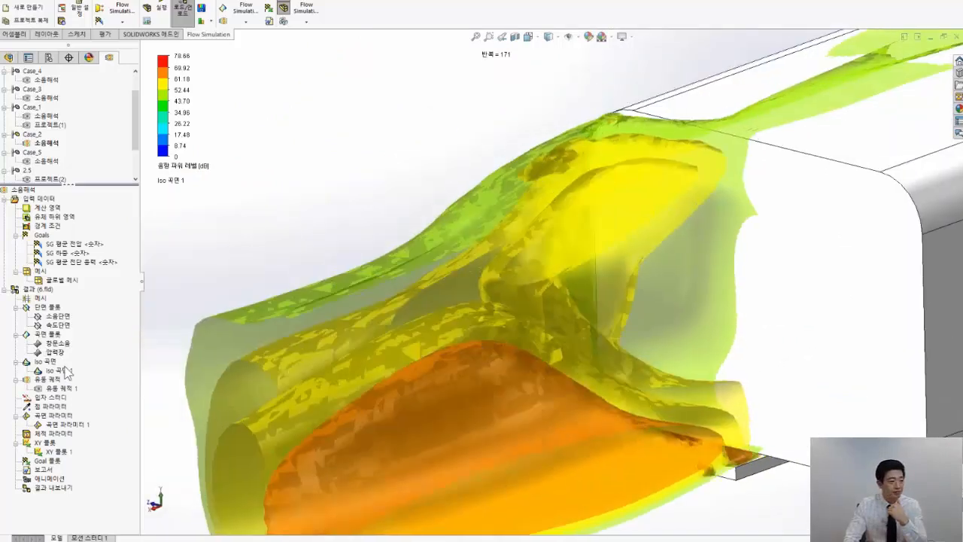
Replace the Iso 곡면 1 display with the 유동 궤적 1 flow trajectories and play their animation
right_click(47, 369)
left_click(75, 386)
right_click(68, 389)
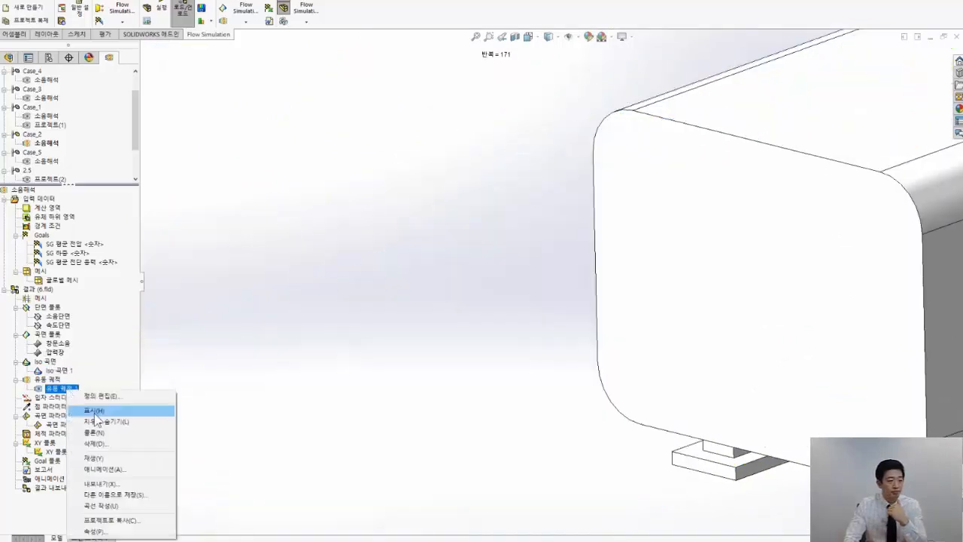
left_click(94, 410)
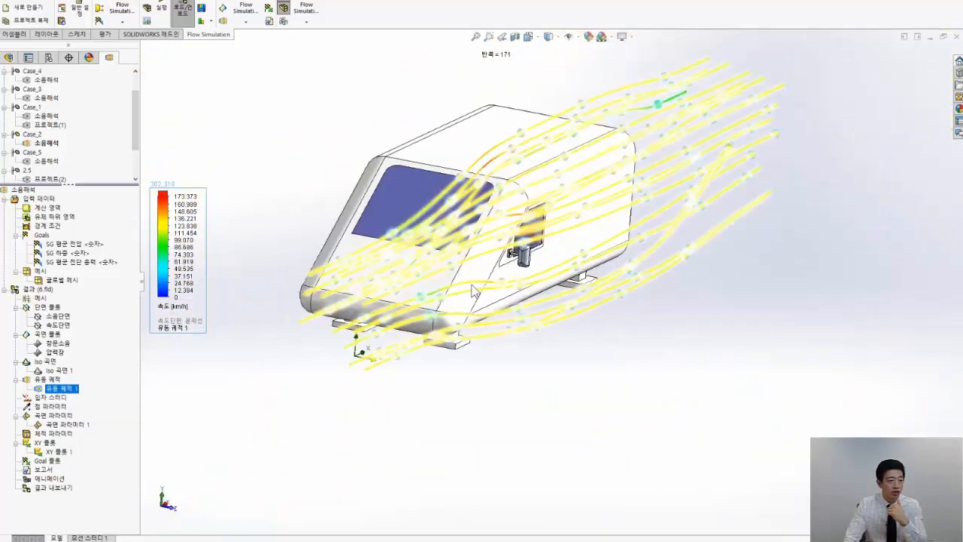
right_click(69, 390)
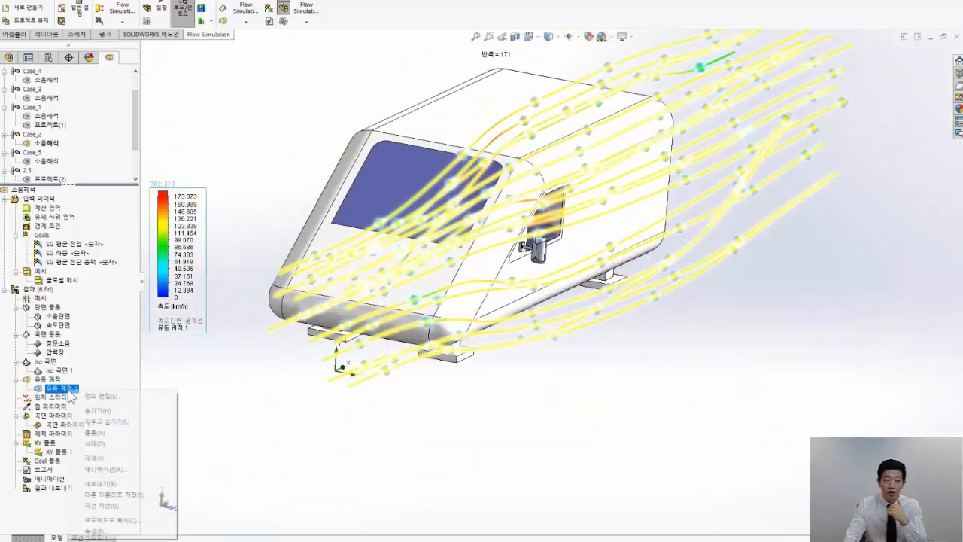
left_click(105, 457)
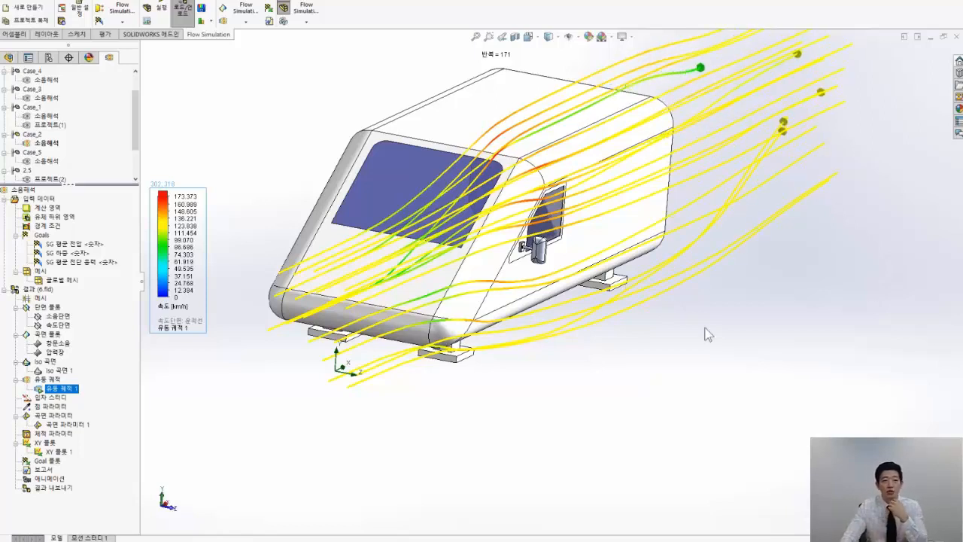
Hide the 유동 궤적 1 flow trajectories around the Case_2 vehicle
scroll(727, 145, "down", 2)
scroll(725, 145, "up", 3)
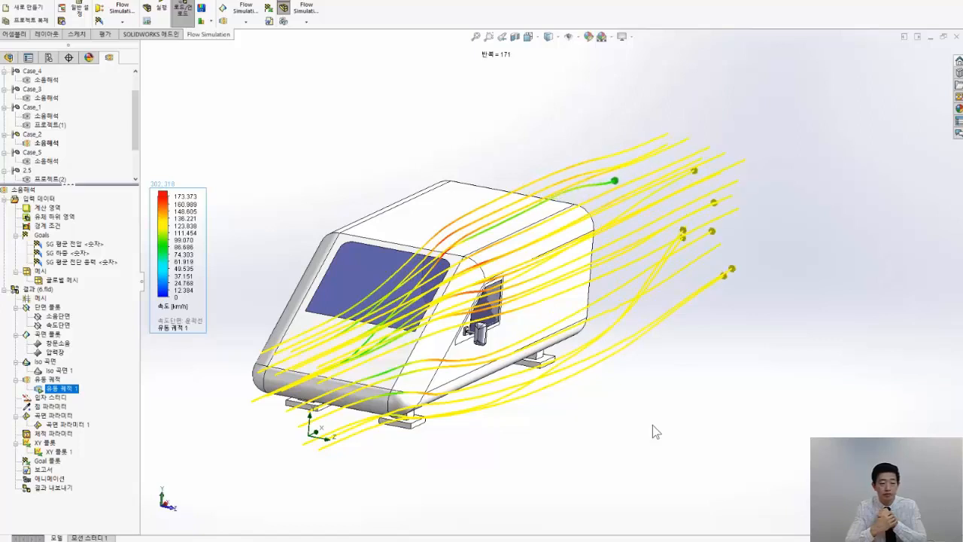
right_click(60, 389)
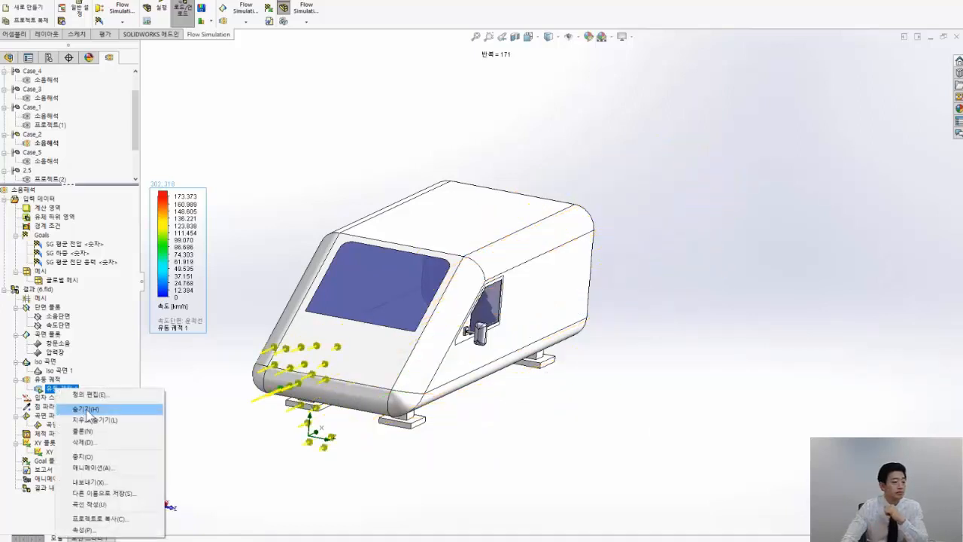
left_click(85, 410)
left_click(60, 400)
right_click(58, 390)
left_click(61, 408)
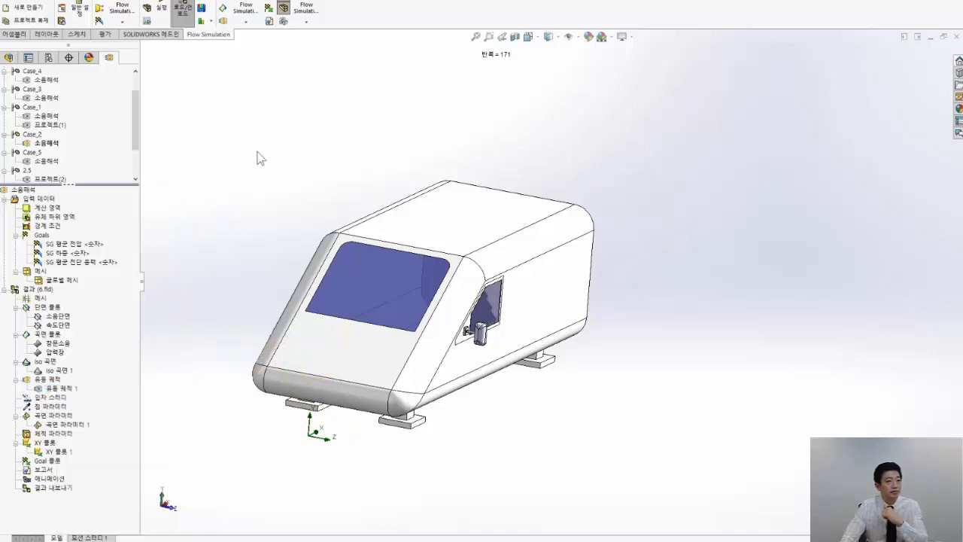
Delete 프로젝트(1) from the Case_1 configuration, including its project directory
left_click(47, 143)
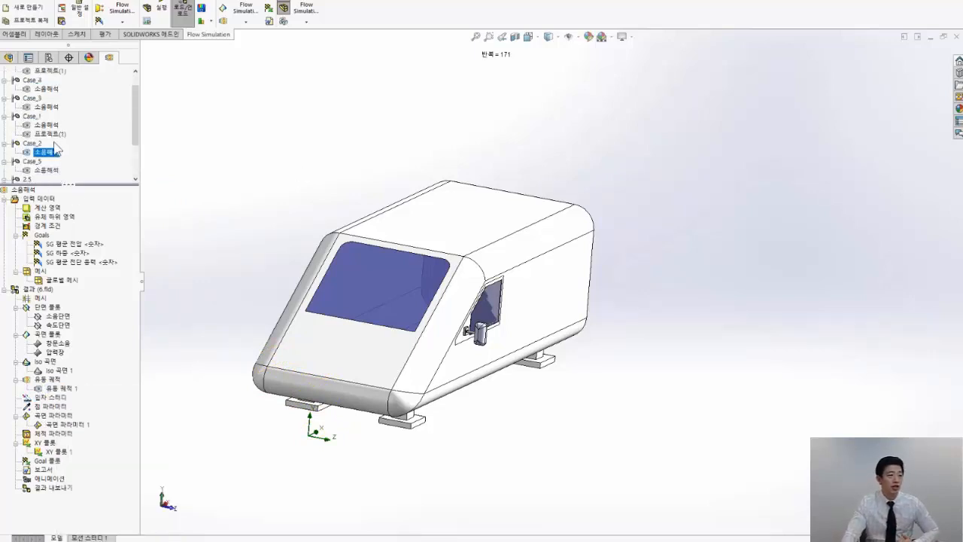
right_click(50, 134)
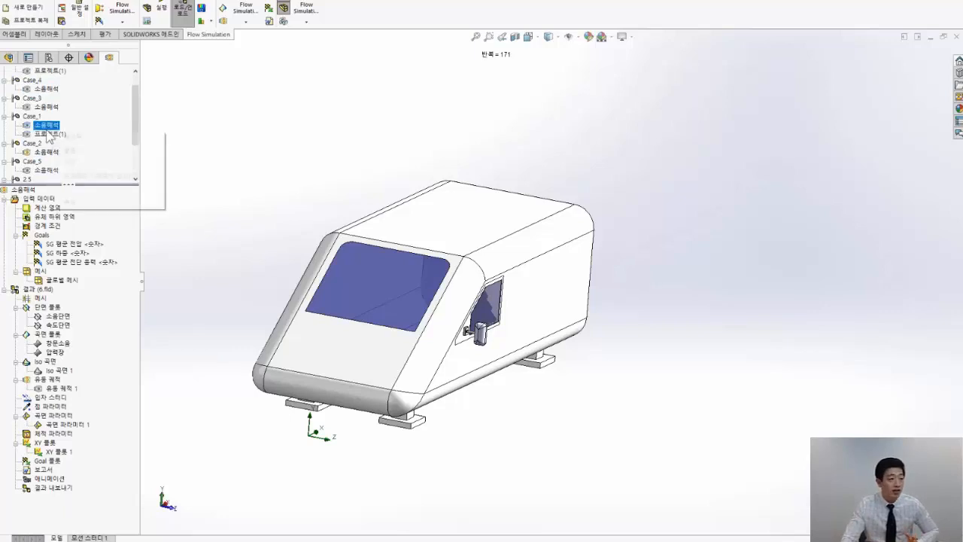
left_click(68, 164)
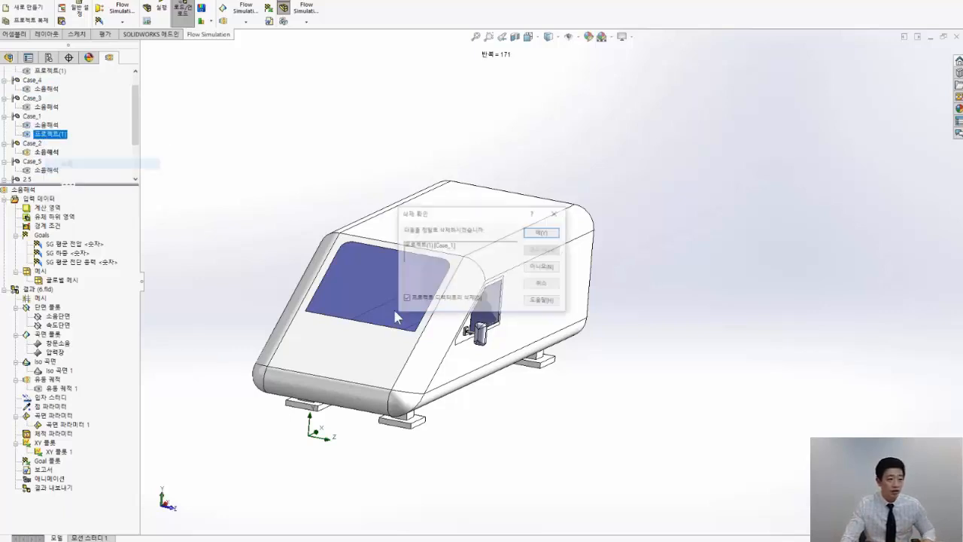
left_click(543, 234)
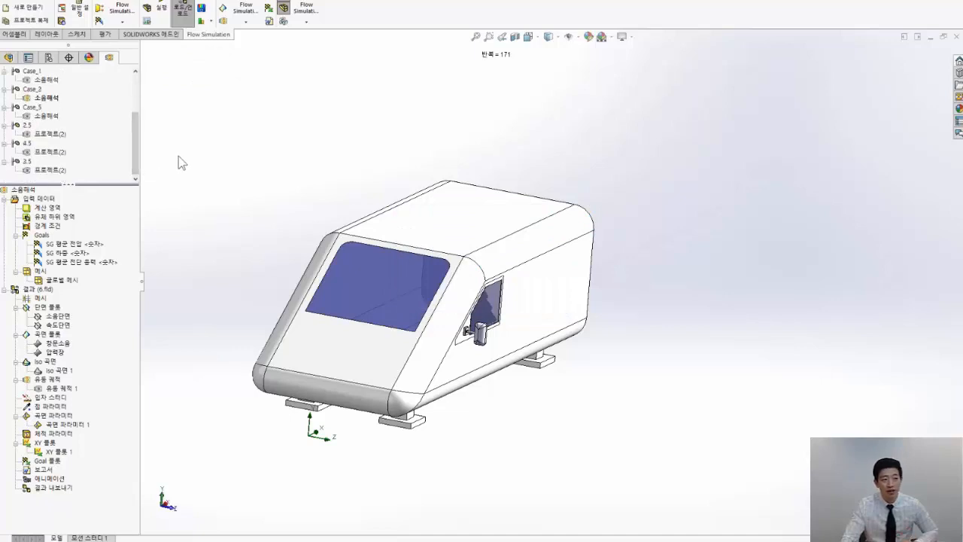
Set up a results comparison of only the 속도단면 velocity cut plot for Case_2, Case_3, Case_5 and 2.5
left_click(211, 21)
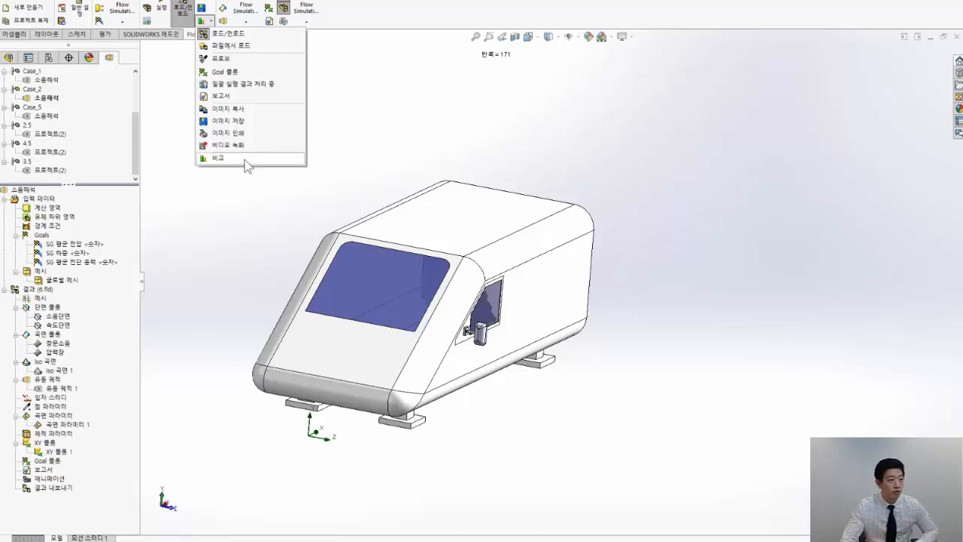
left_click(218, 158)
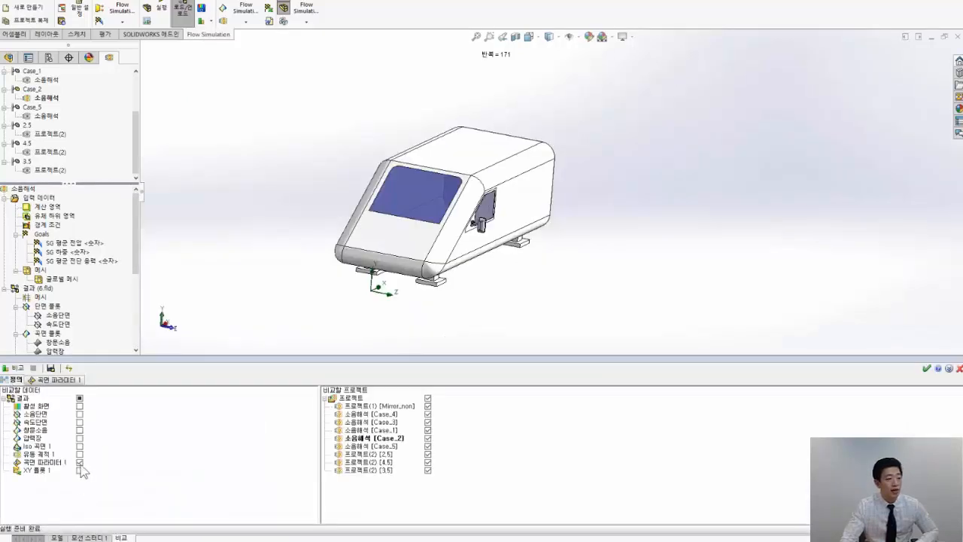
left_click(80, 462)
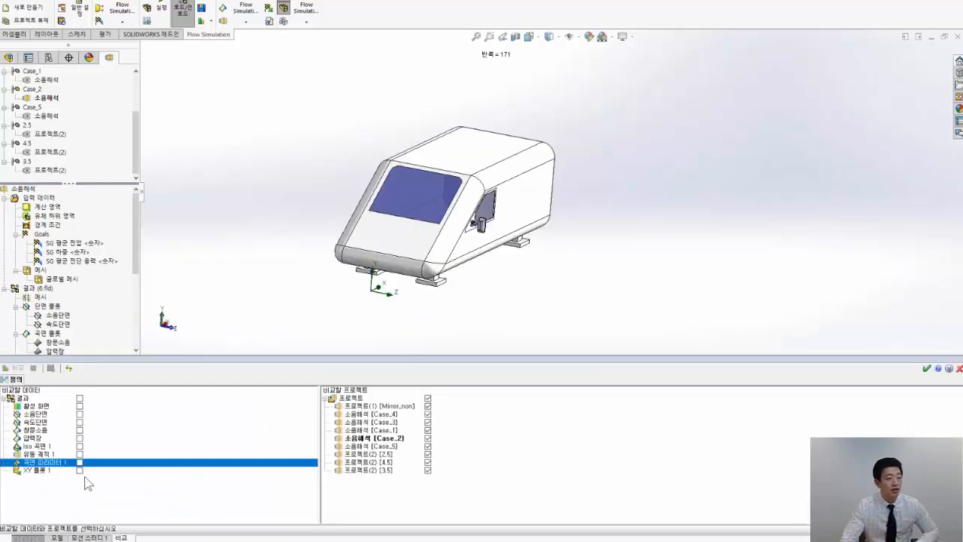
left_click(79, 422)
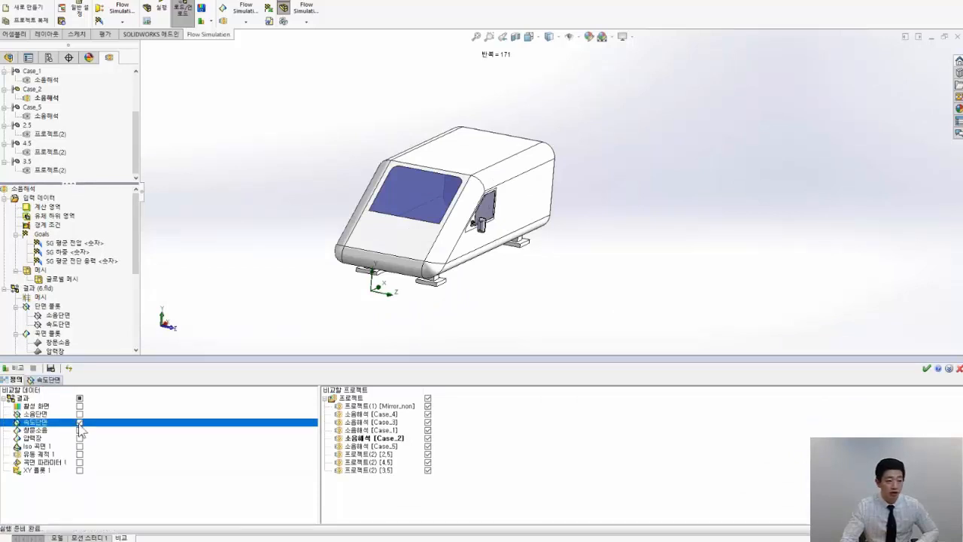
left_click(428, 398)
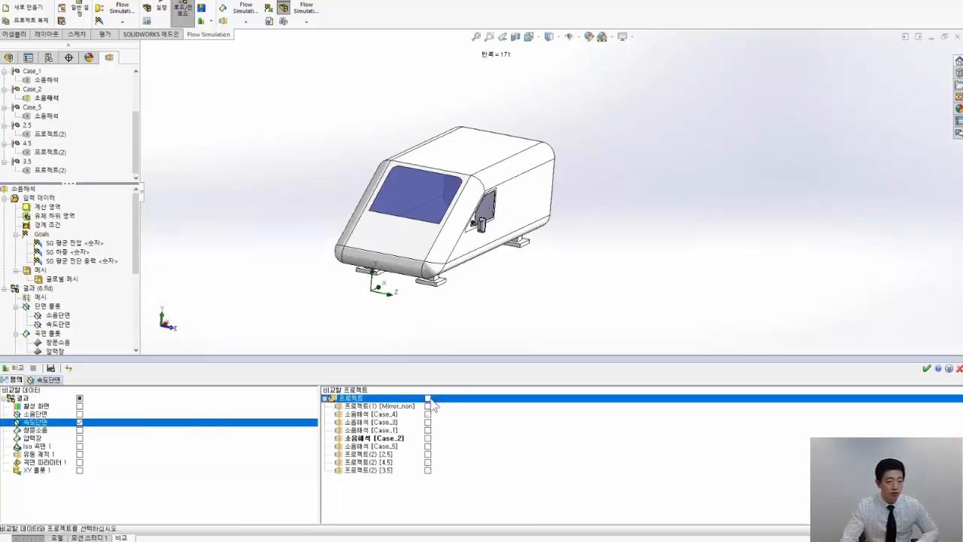
left_click(427, 422)
left_click(428, 445)
left_click(428, 454)
left_click(427, 447)
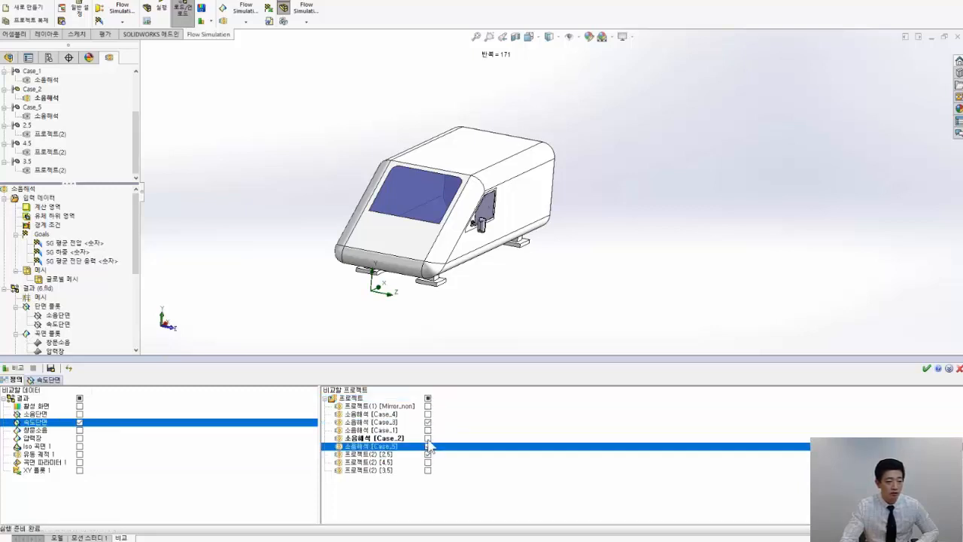
left_click(427, 438)
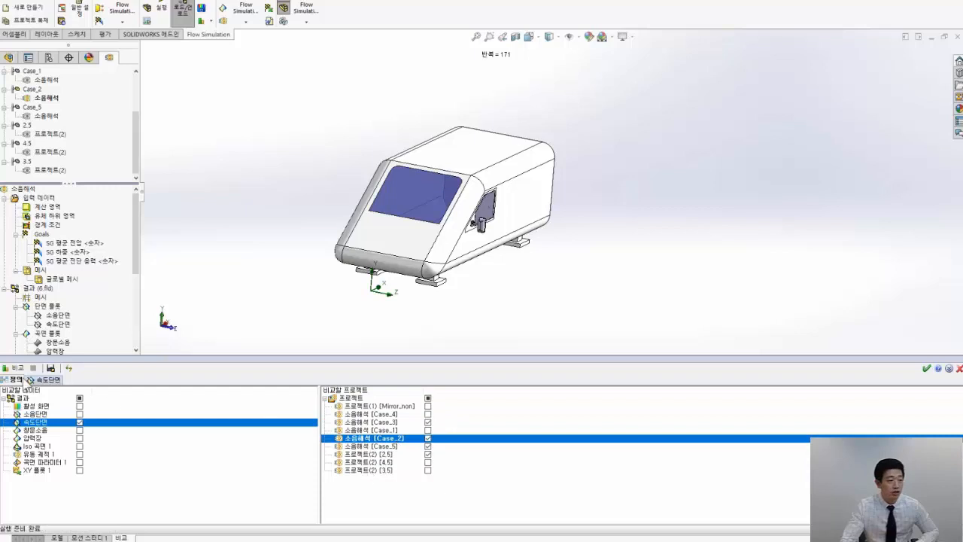
Run the comparison, view the Case_3 velocity section image at full size, and close the comparison
left_click(13, 367)
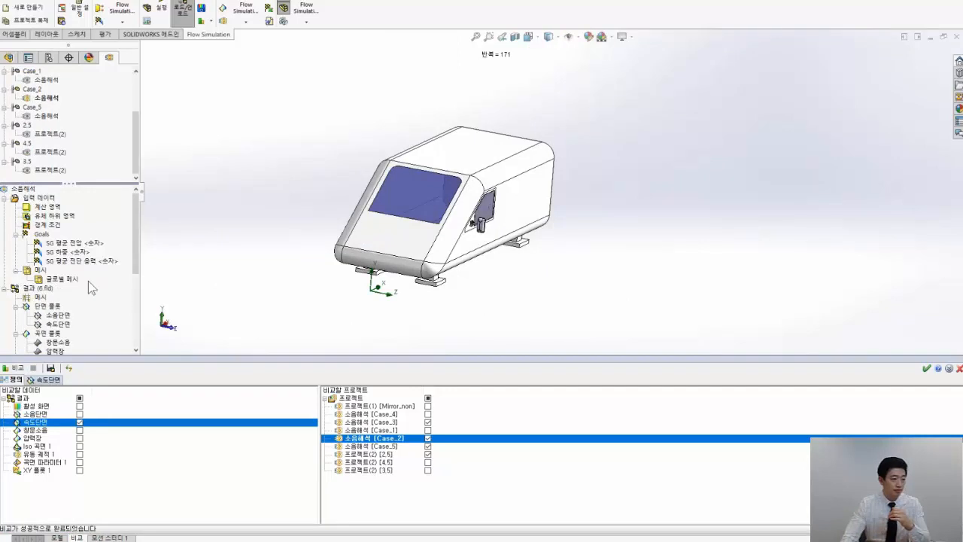
left_click(48, 379)
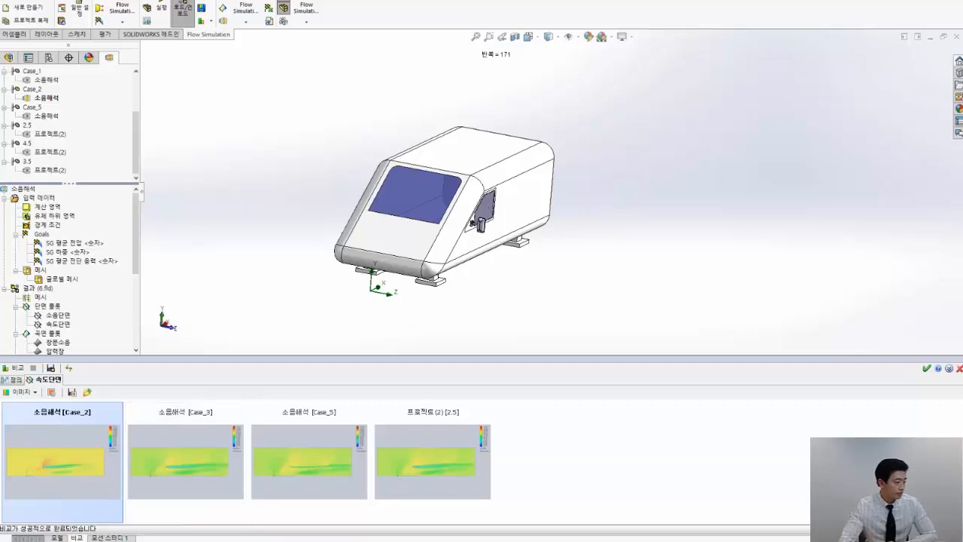
left_click(190, 441)
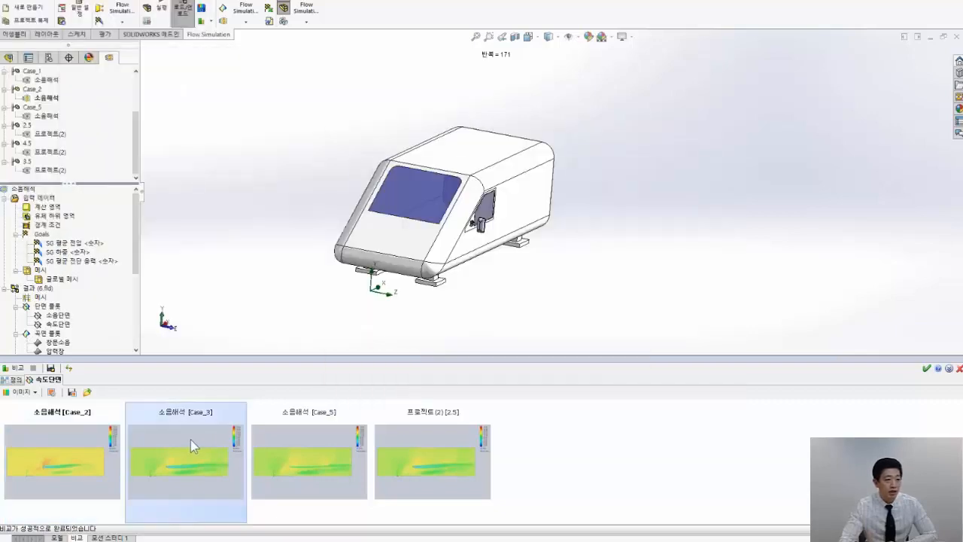
left_click_drag(550, 154, 598, 131)
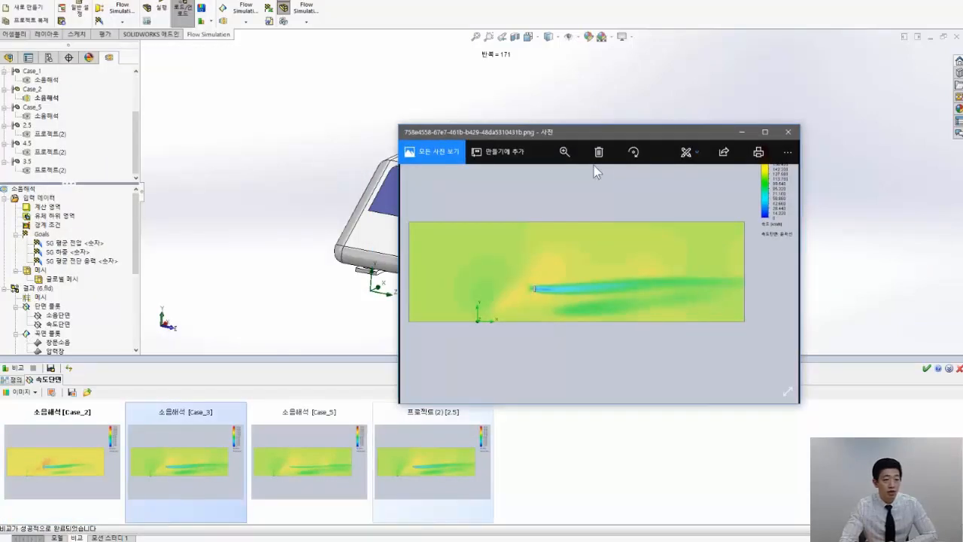
left_click(802, 143)
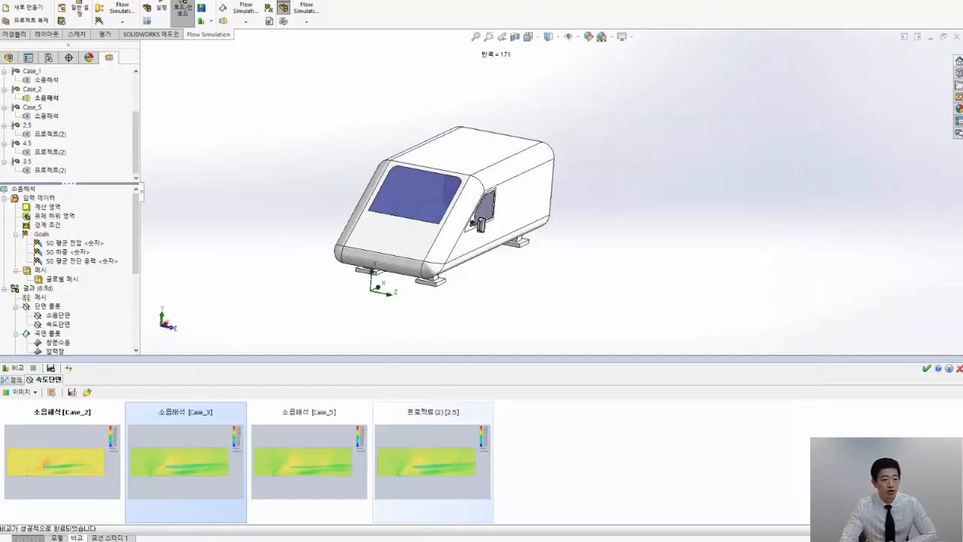
left_click(960, 368)
left_click(183, 9)
left_click(225, 172)
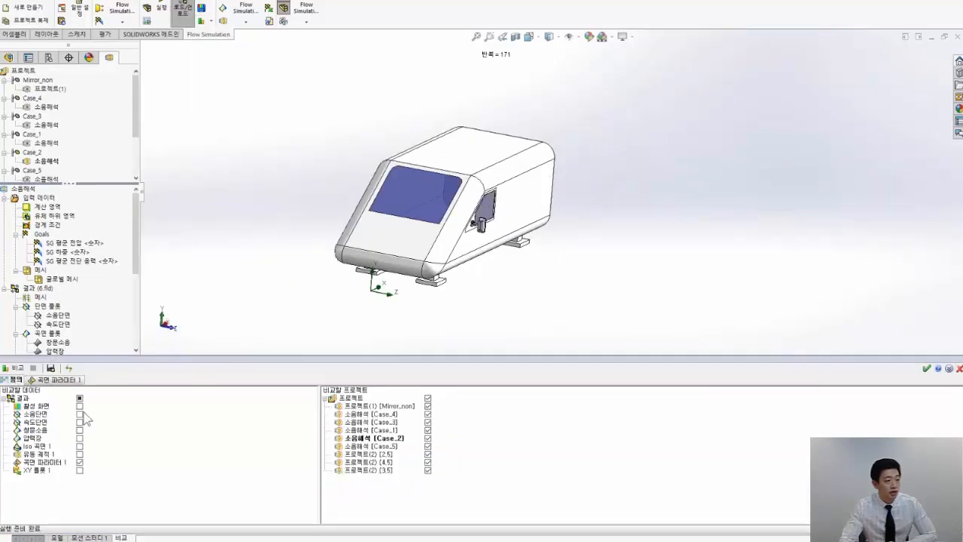
left_click(79, 398)
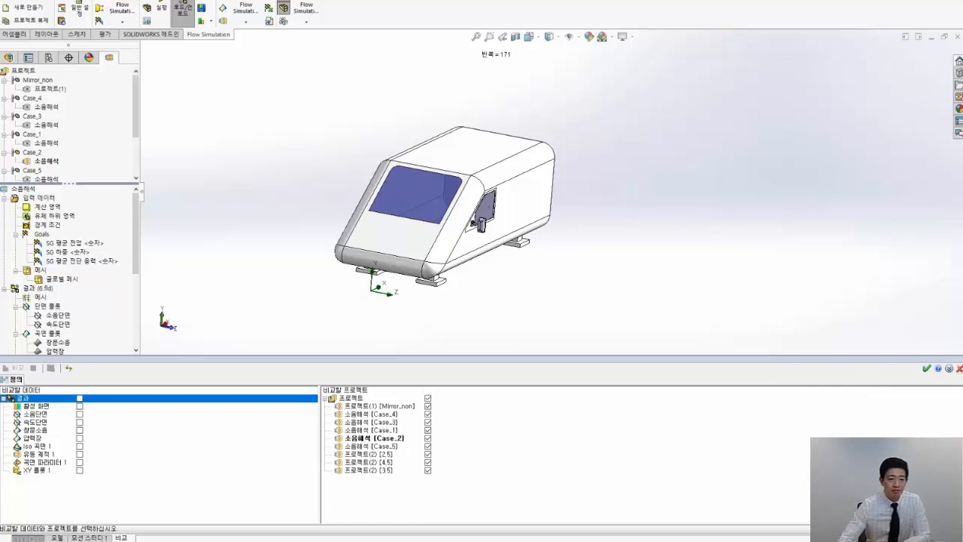
left_click(961, 369)
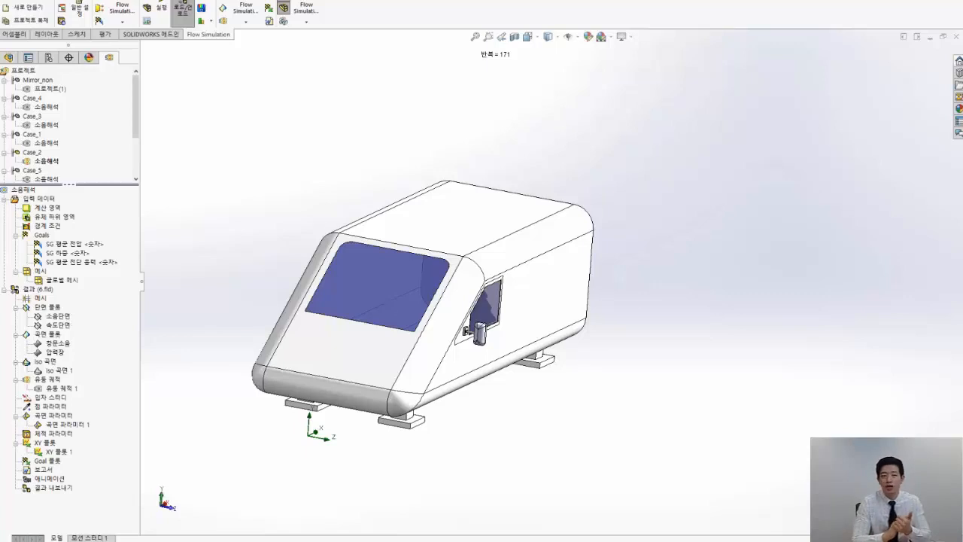
Show the 소음단면 acoustic power level cut plot for Case_2 and frame the side mirror closely
left_click(58, 316)
right_click(52, 316)
left_click(76, 338)
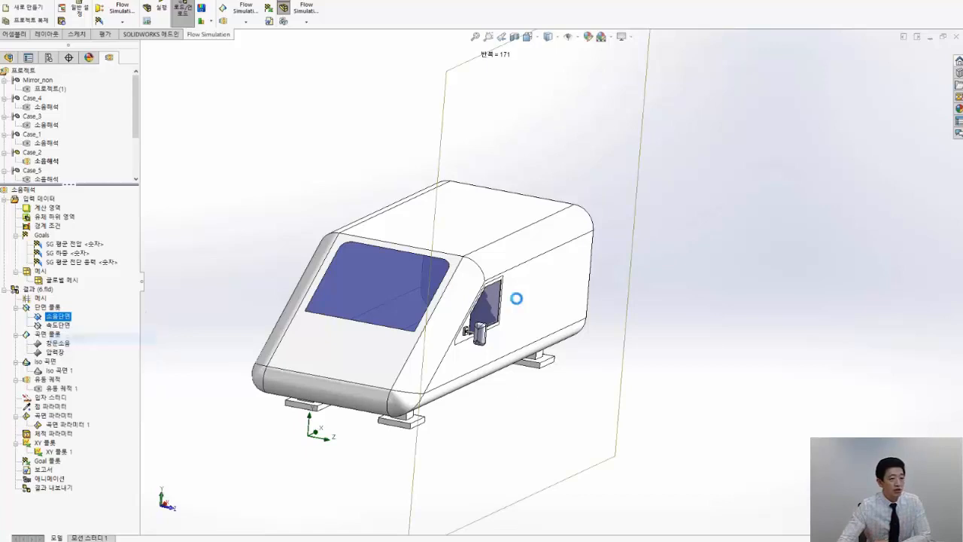
mouse_move(503, 339)
middle_mouse_down()
mouse_move(467, 319)
mouse_move(501, 347)
middle_mouse_up()
scroll(467, 319, "down", 6)
scroll(467, 319, "up", 3)
scroll(502, 347, "up", 3)
scroll(474, 278, "down", 8)
middle_click_drag(476, 288, 554, 275)
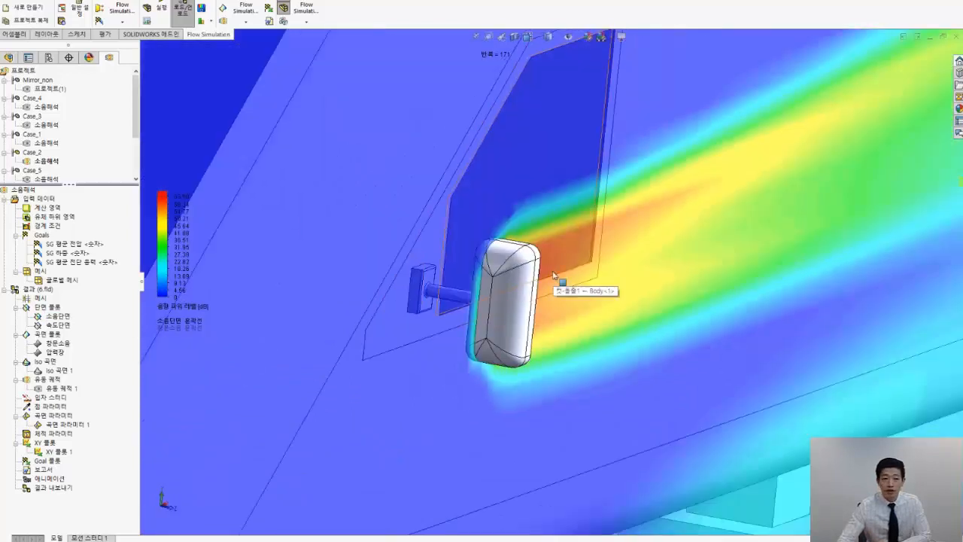
Examine the acoustic power level contours behind the side mirror and along the side window
scroll(553, 275, "up", 4)
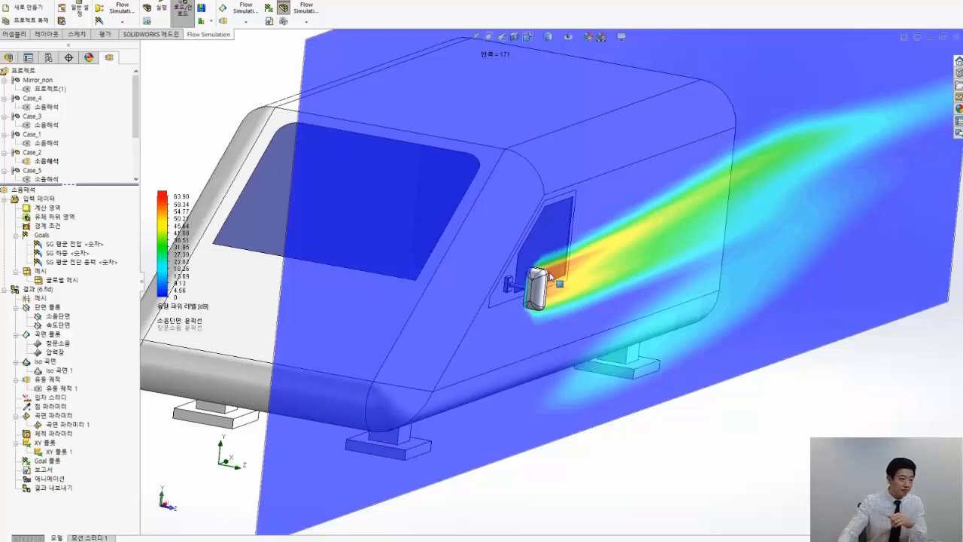
middle_click_drag(510, 259, 410, 265)
scroll(321, 269, "down", 3)
middle_click_drag(321, 269, 337, 271)
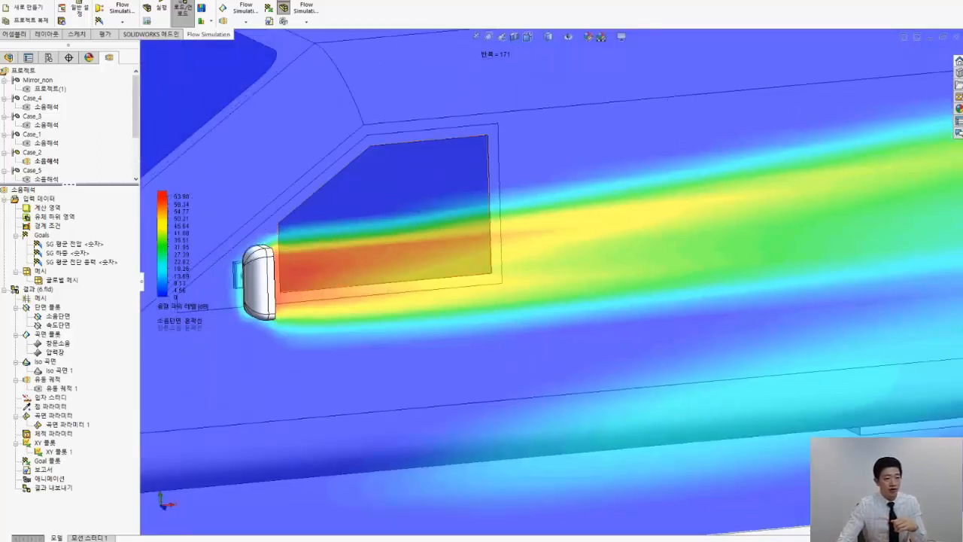
scroll(252, 267, "down", 4)
scroll(450, 298, "up", 3)
scroll(557, 322, "up", 6)
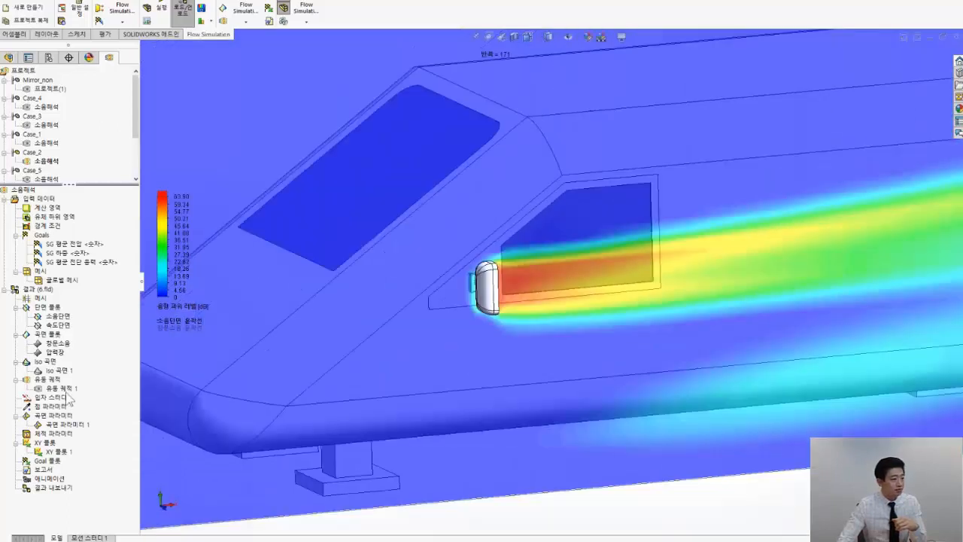
Replace the 소음단면 cut plot with the 창문소음 surface plot and view the side window straight on
left_click(59, 316)
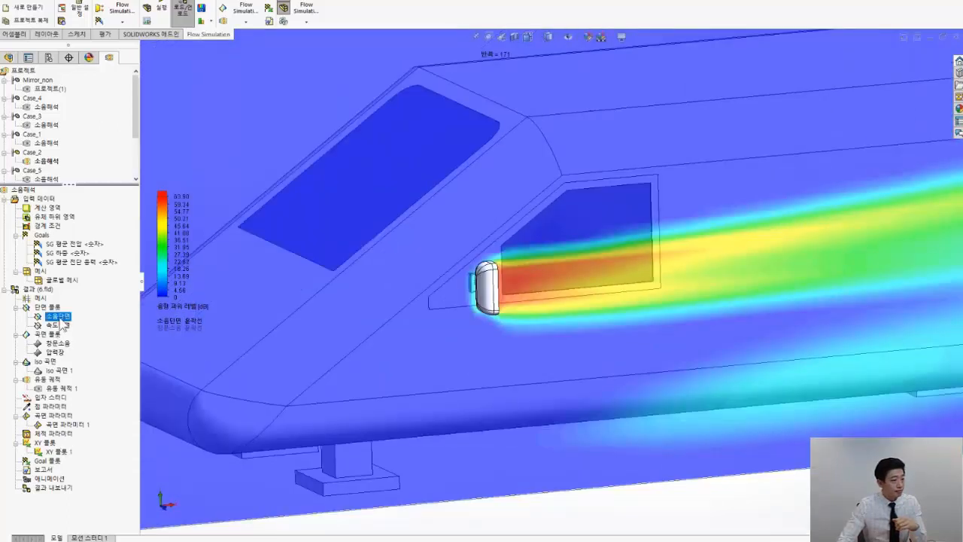
right_click(60, 319)
left_click(73, 339)
right_click(61, 346)
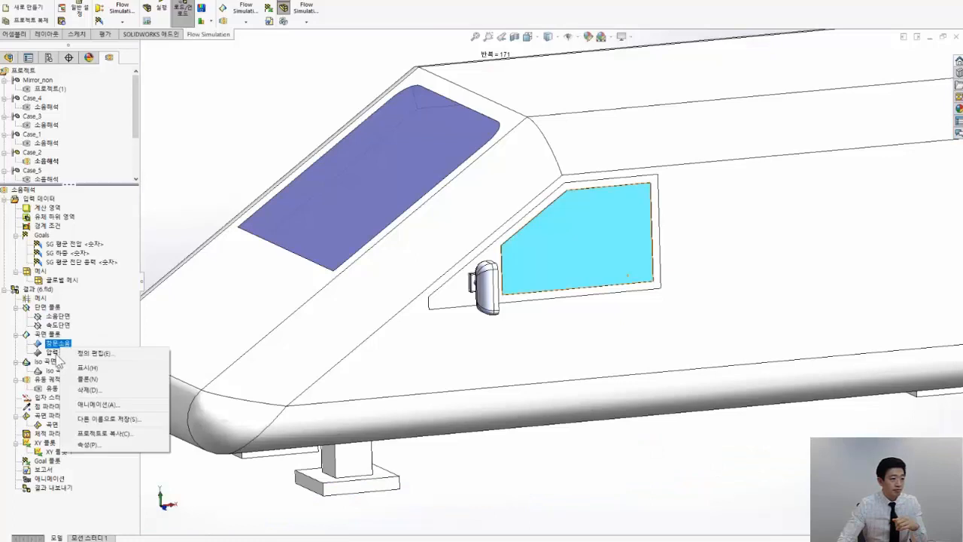
left_click(75, 367)
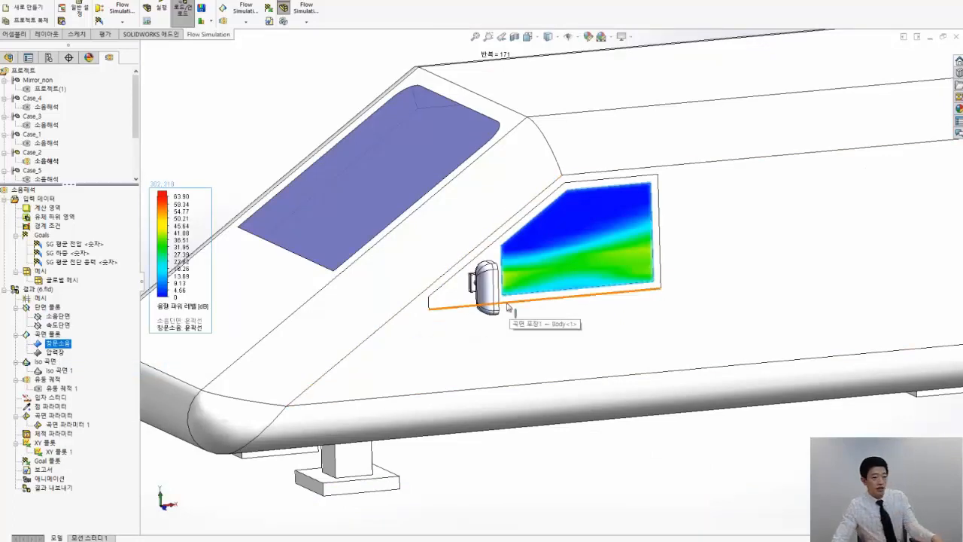
left_click(591, 451)
key("ctrl+1")
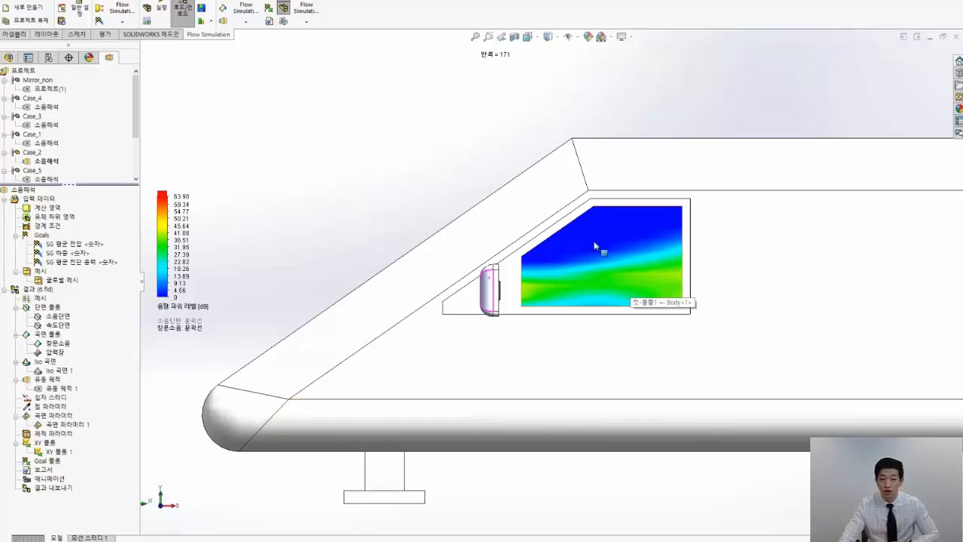
Reset the acoustic power level legend's maximum to the plot maximum of 41.09 dB and hide the 창문소음 plot
left_click(171, 196)
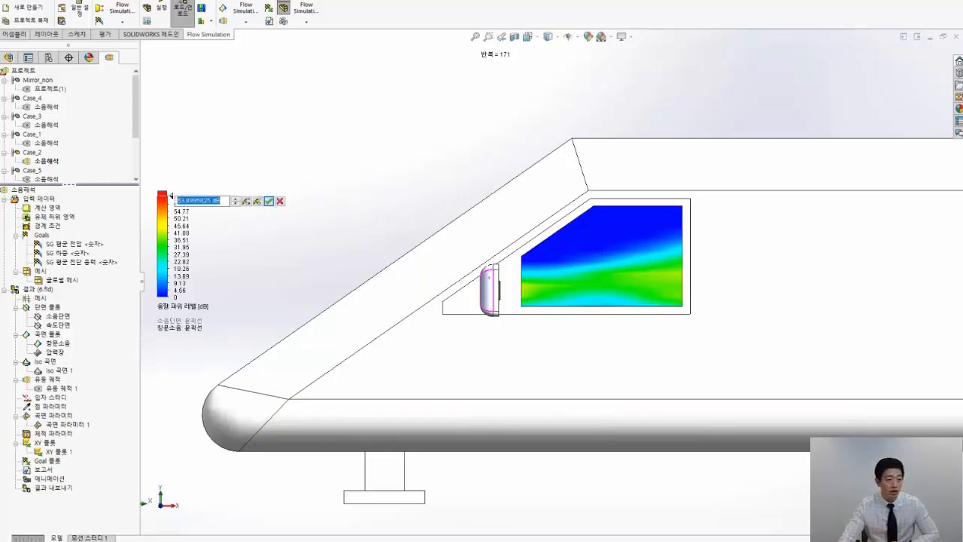
left_click(257, 201)
left_click(269, 201)
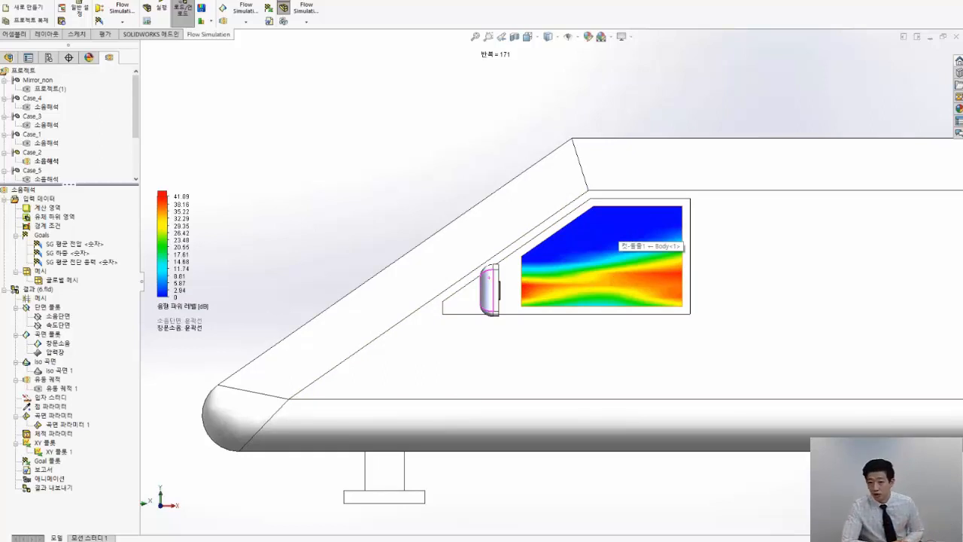
right_click(67, 345)
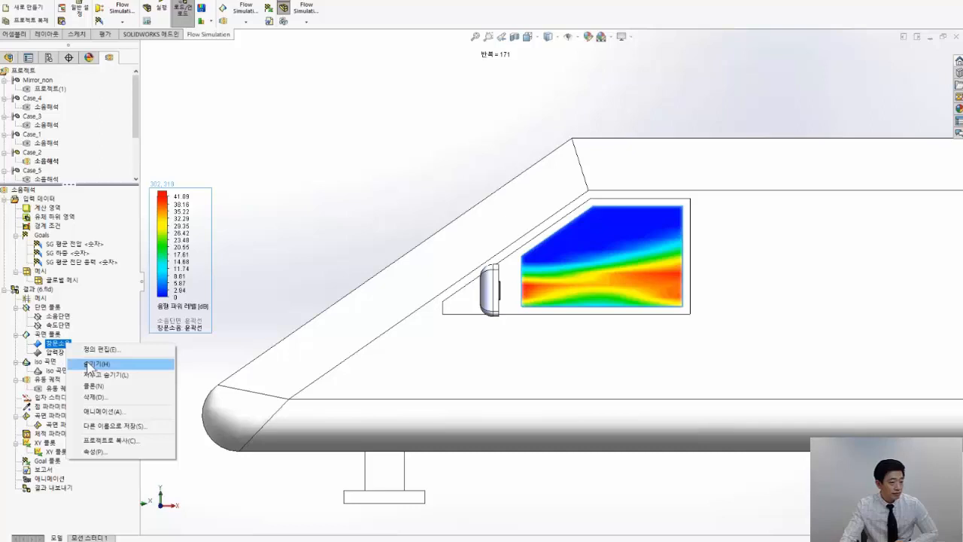
left_click(91, 365)
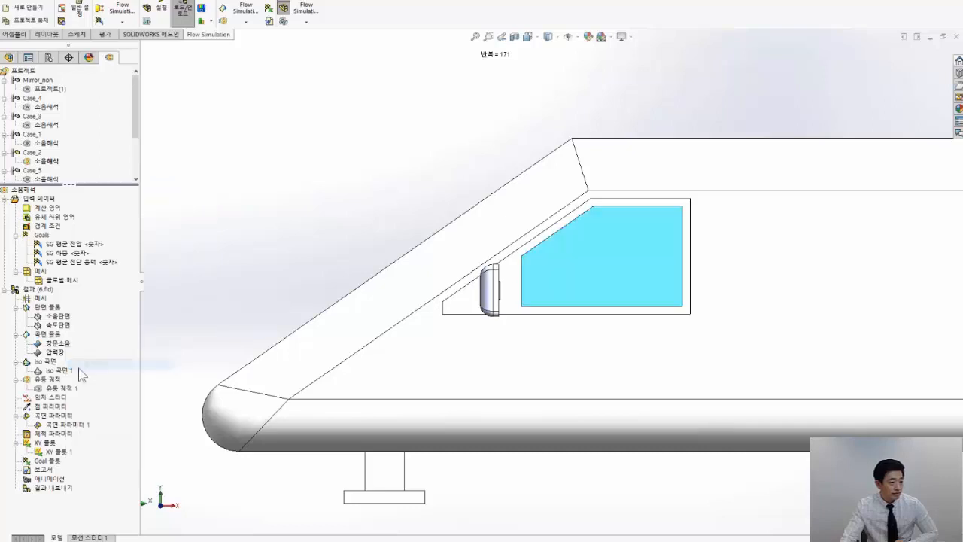
left_click(71, 424)
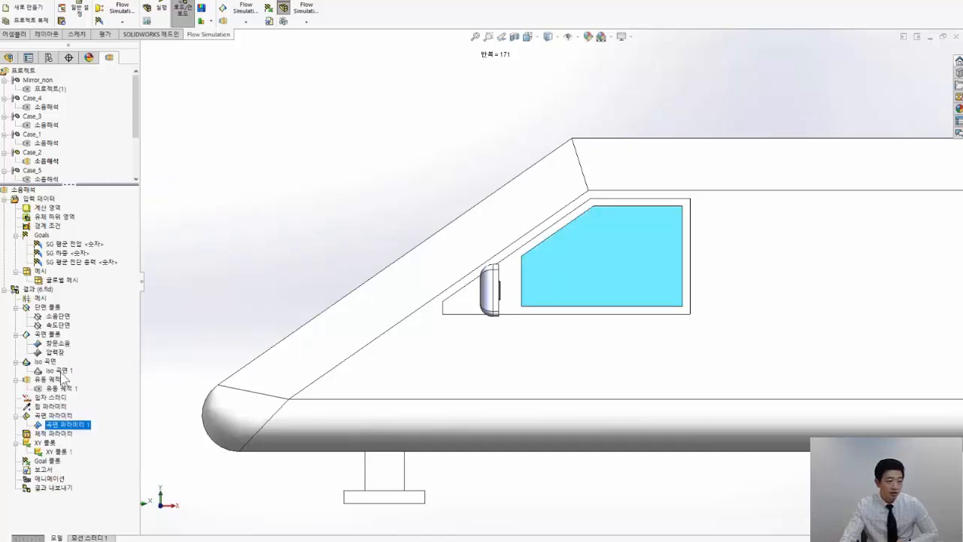
left_click(65, 371)
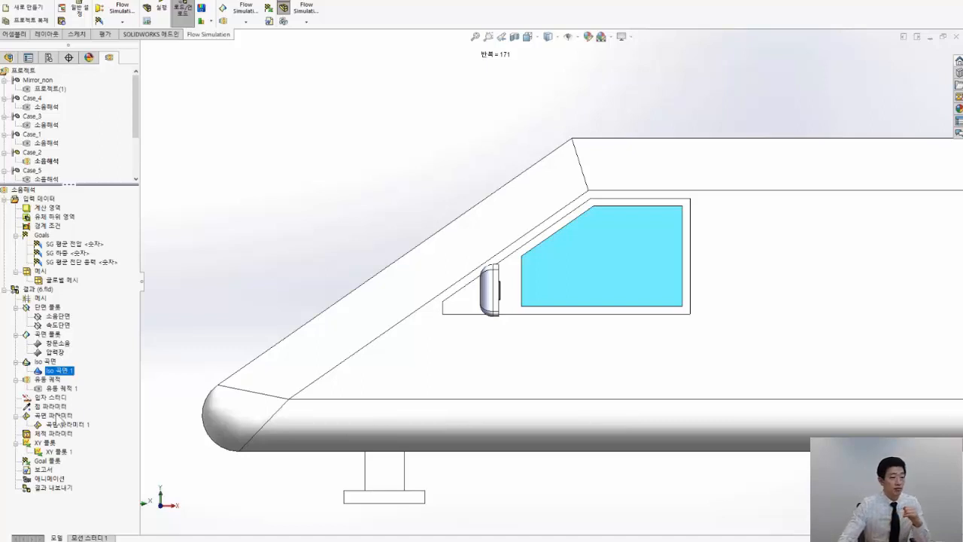
right_click(58, 416)
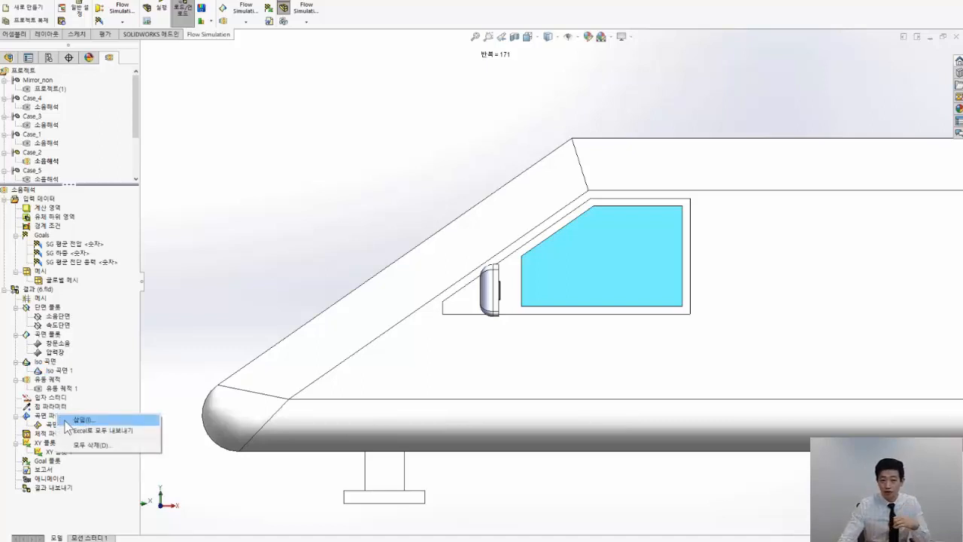
left_click(254, 206)
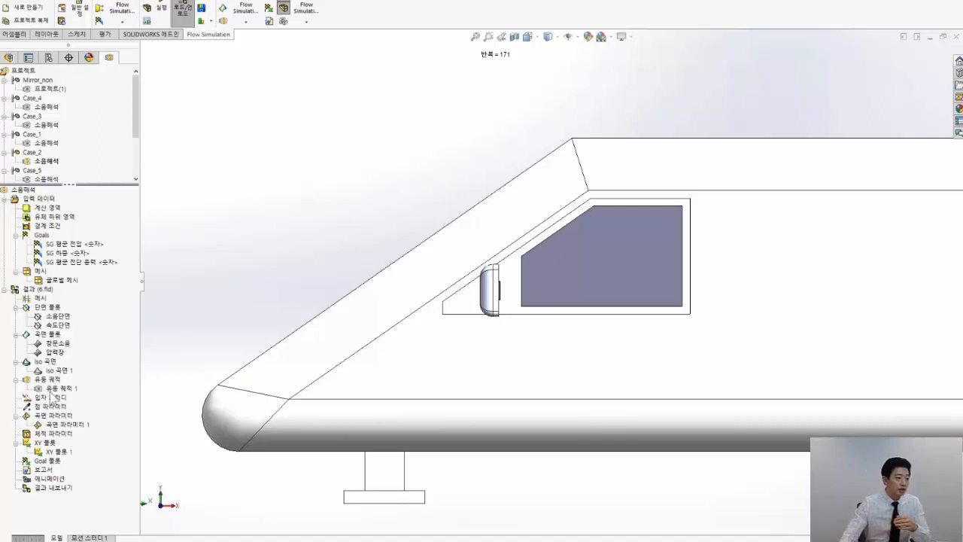
Insert a new surface parameters result in Case_2 and select the side window face of 파트4 as its surface
right_click(51, 413)
left_click(88, 415)
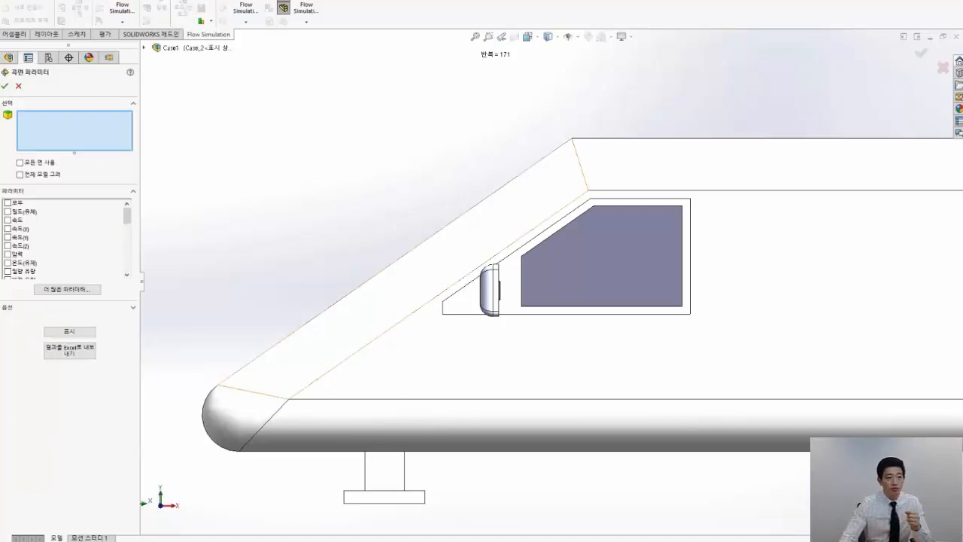
middle_click_drag(460, 244, 495, 250)
scroll(606, 248, "down", 6)
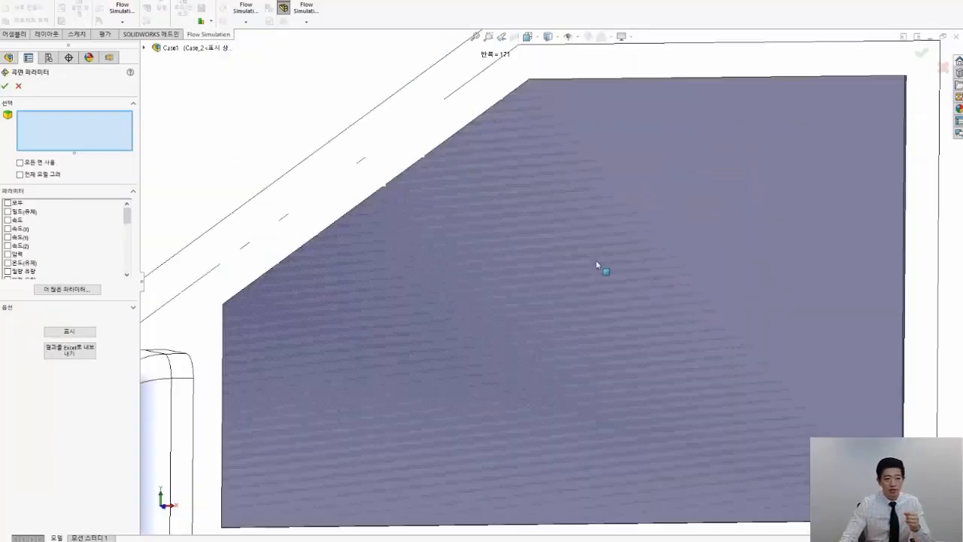
middle_click_drag(597, 264, 655, 277)
right_click(688, 296)
left_click(767, 339)
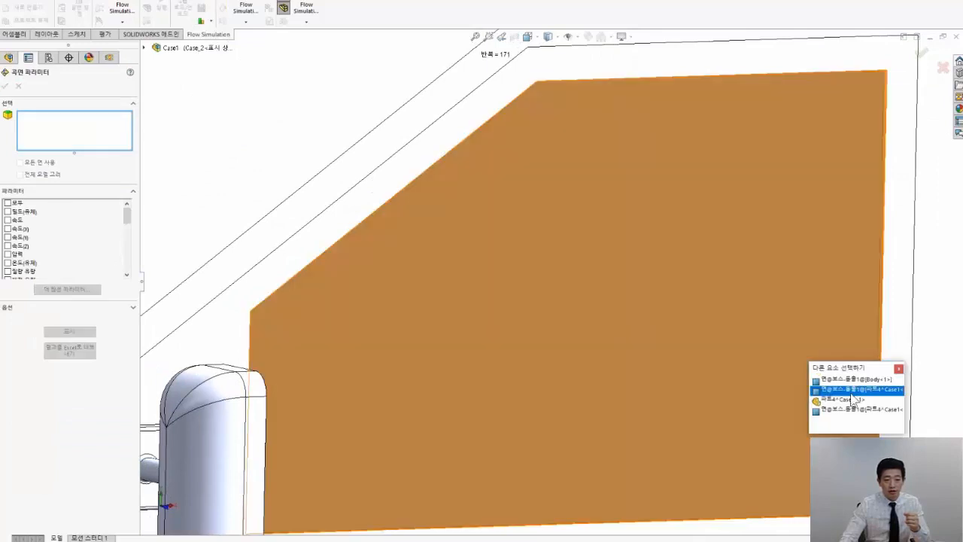
left_click(852, 389)
Evaluate the acoustic power level (음향 파워 레벨) on the side window face, review the results table and close it
mouse_move(129, 215)
left_mouse_down()
mouse_move(130, 270)
mouse_move(134, 200)
left_mouse_up()
scroll(27, 226, "down", 8)
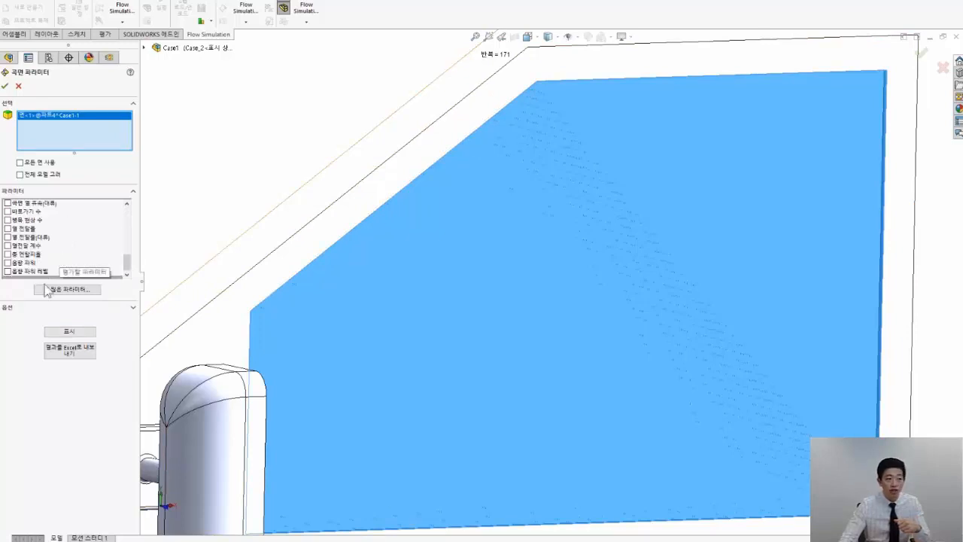
left_click(9, 272)
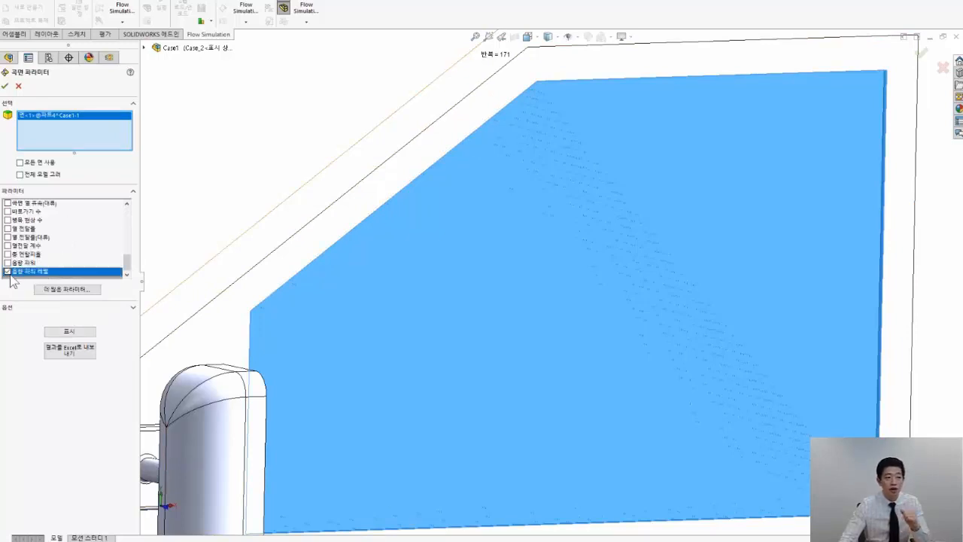
left_click(78, 334)
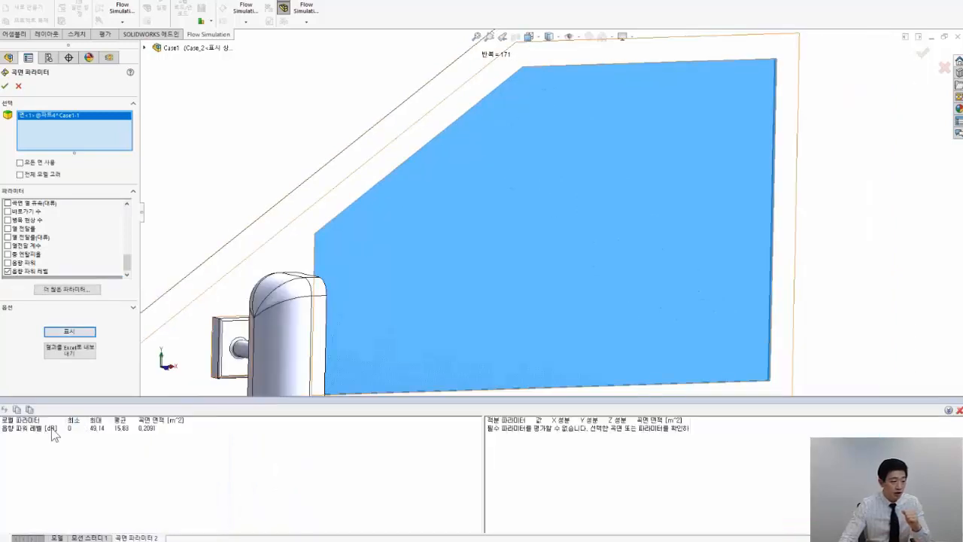
left_click(122, 429)
left_click(151, 429)
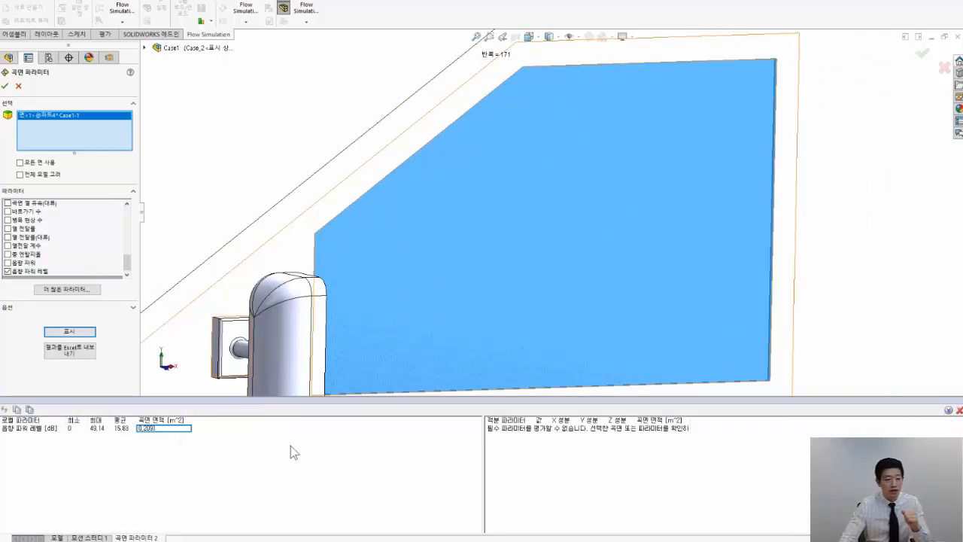
left_click(959, 410)
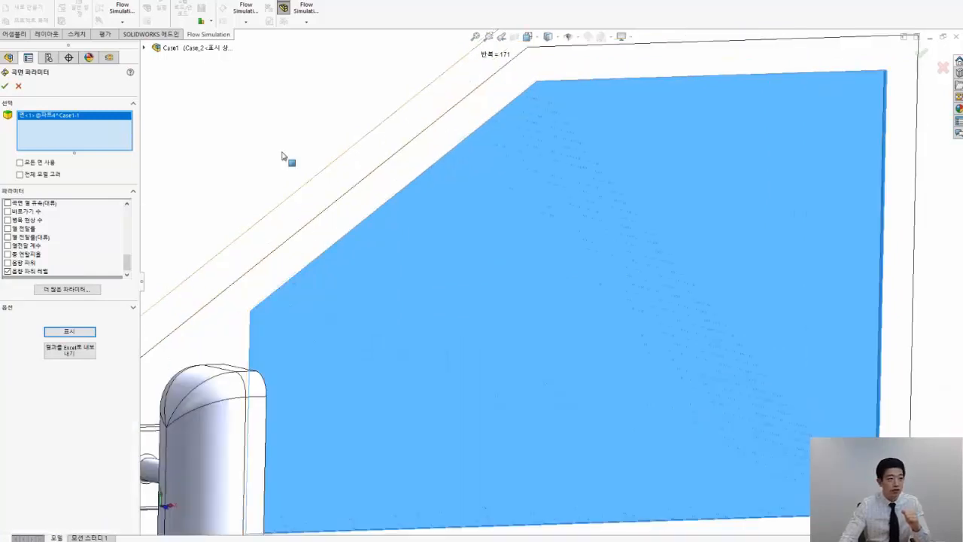
left_click(18, 86)
Compare the 곡면 파라미터 1 acoustic power level results across all projects
left_click(209, 21)
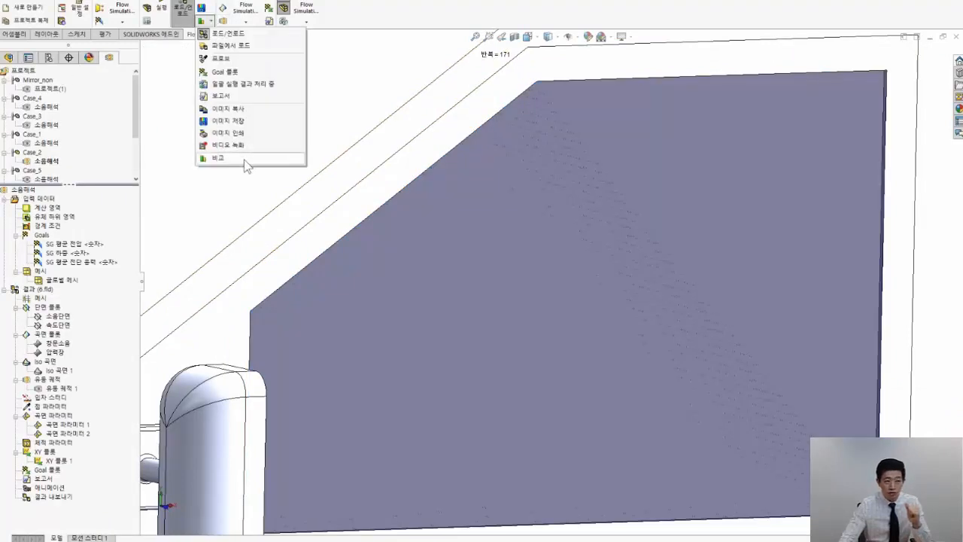
left_click(239, 158)
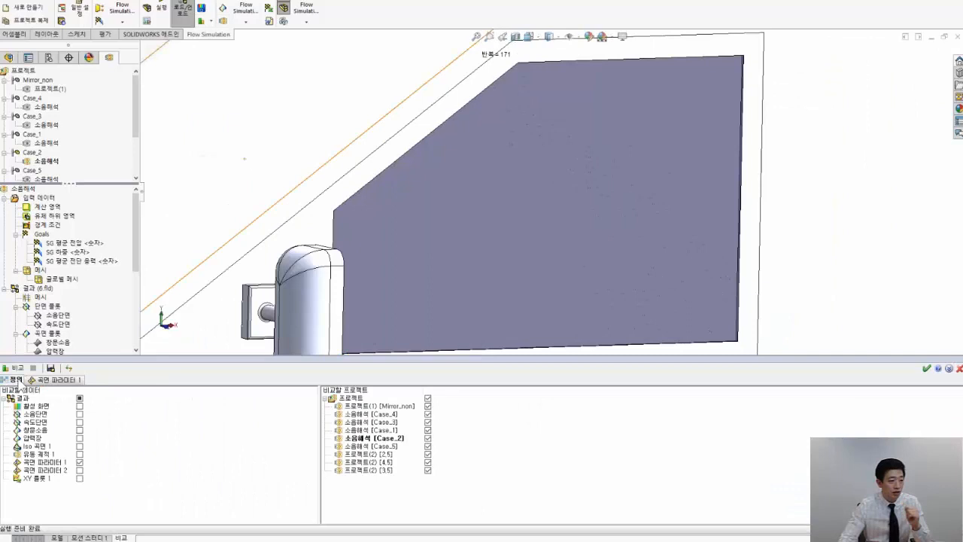
left_click(39, 379)
left_click(15, 380)
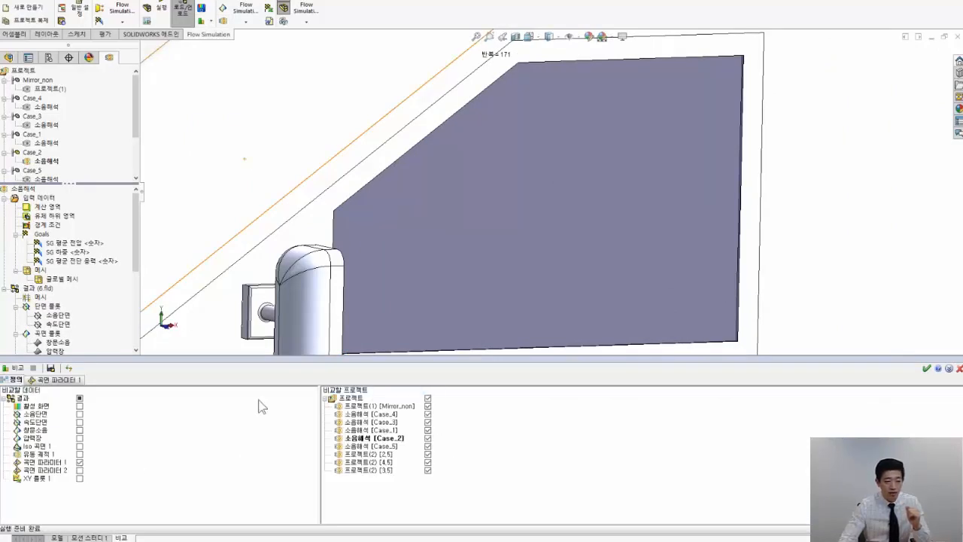
left_click(41, 380)
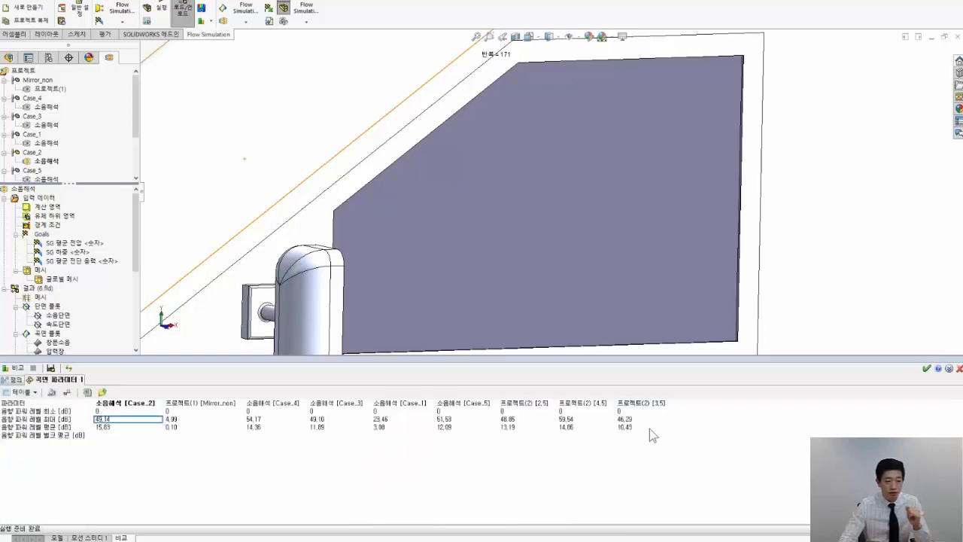
Export the comparison table to Excel as 곡면 파라미터 1, replacing the existing file, and close the comparison
left_click(89, 393)
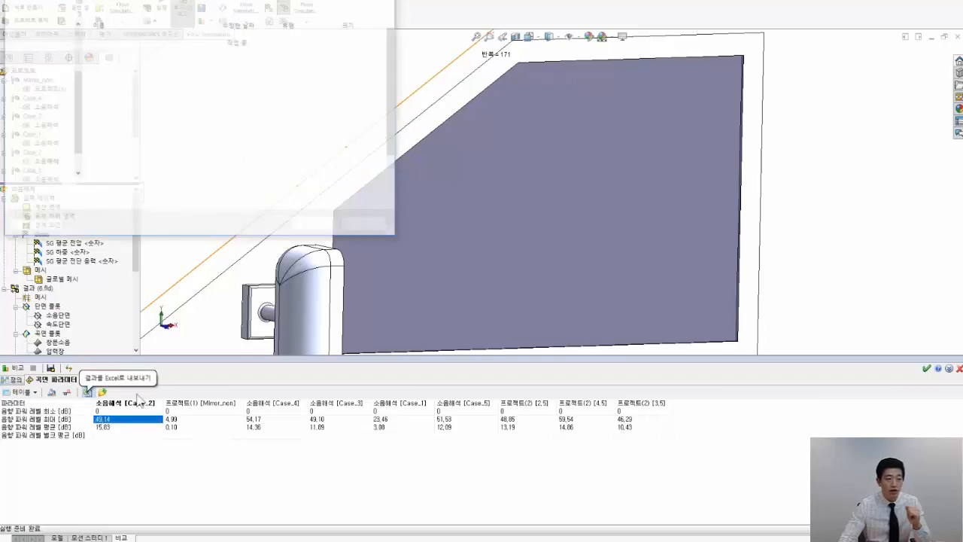
left_click(316, 225)
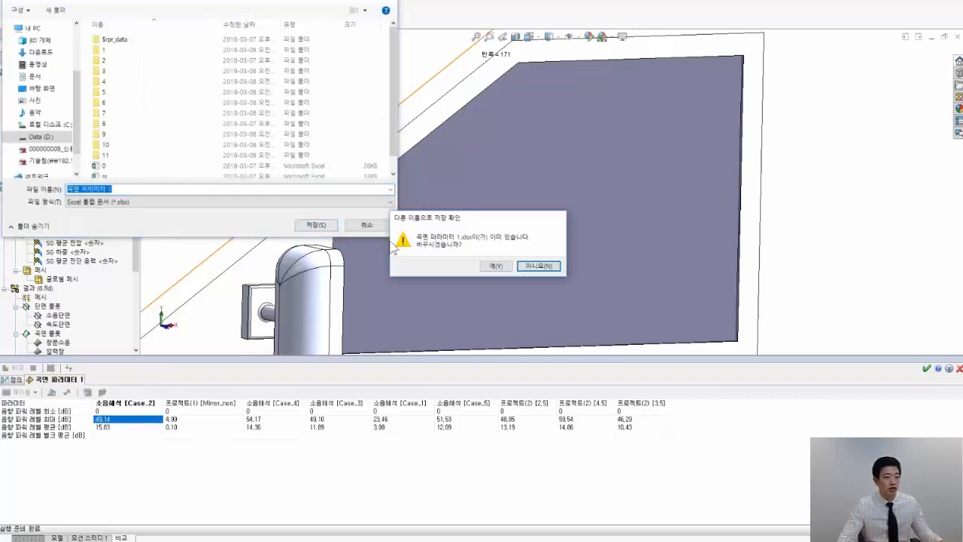
left_click(495, 265)
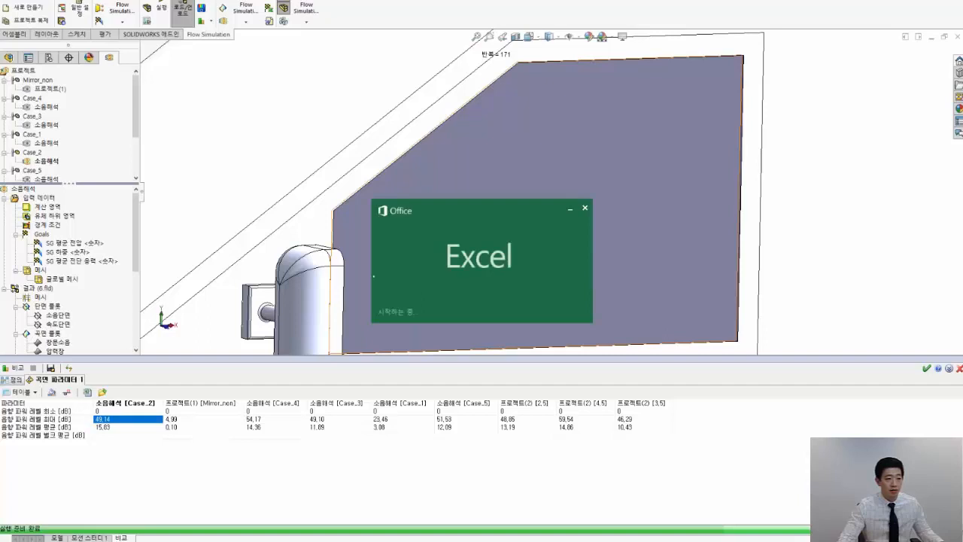
left_click(407, 203)
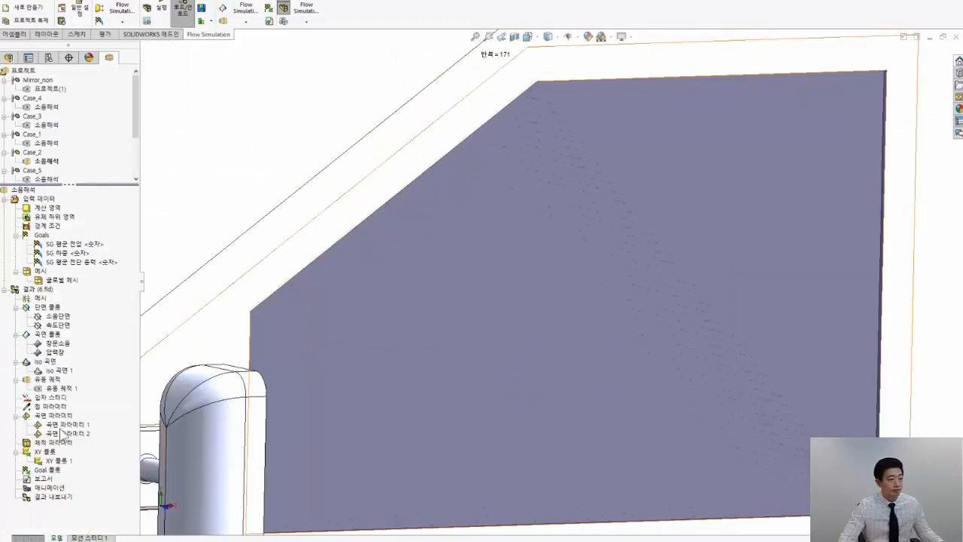
Try a new XY plot along the body's lower side, upper side and windshield pillar edges, and cancel it
right_click(59, 416)
left_click(39, 444)
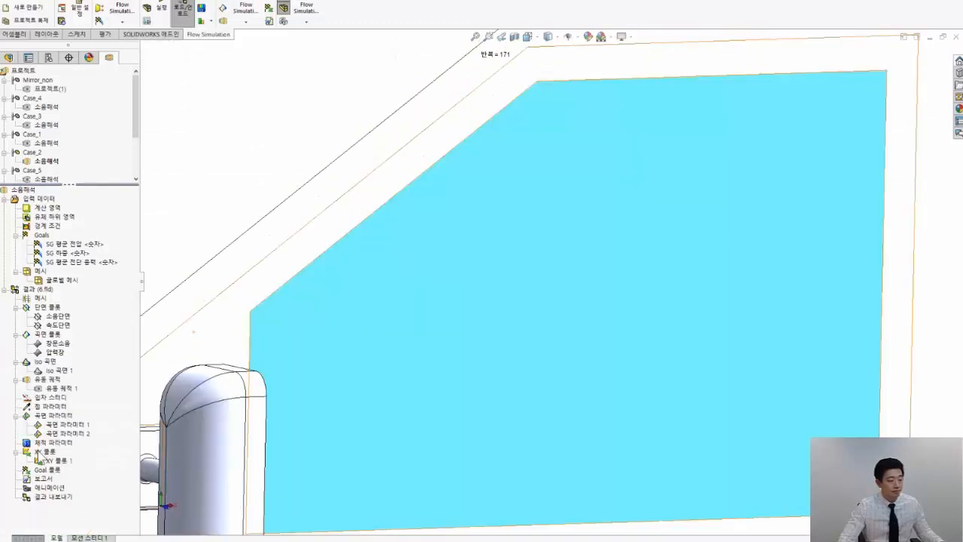
scroll(410, 323, "up", 4)
scroll(412, 328, "up", 5)
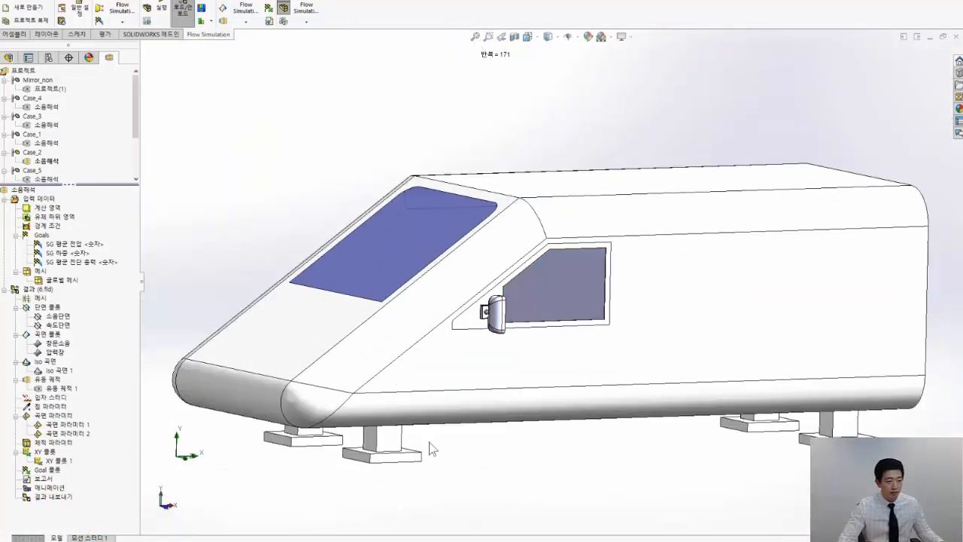
right_click(48, 451)
left_click(68, 456)
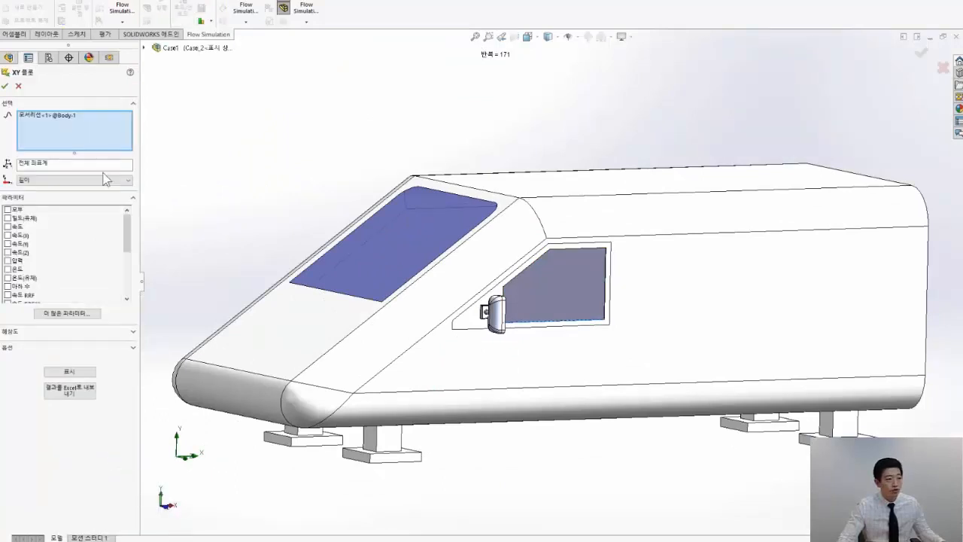
right_click(88, 115)
left_click(113, 122)
left_click(558, 391)
left_click(637, 235)
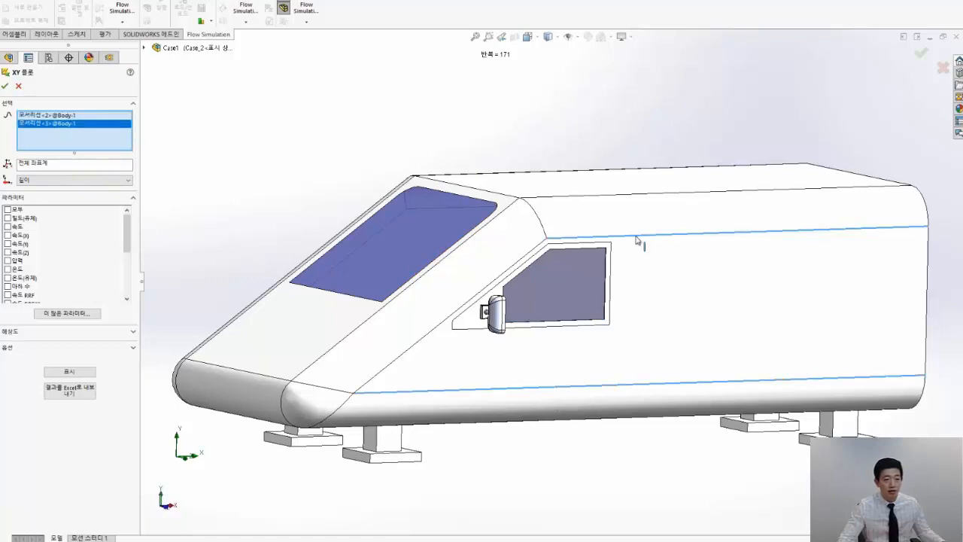
left_click(486, 288)
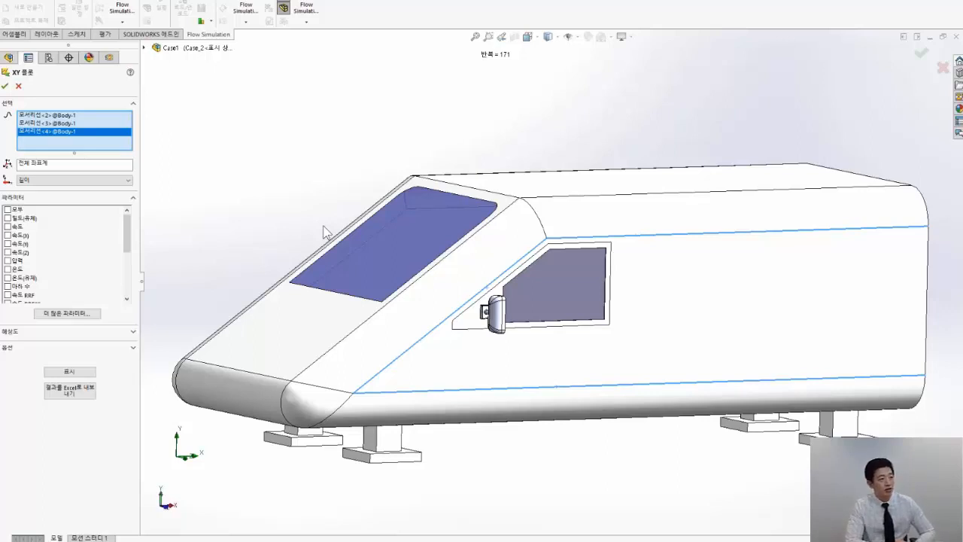
left_click(18, 86)
Display the XY 플롯 1 acoustic power level chart, enlarge it for reading, and hide it
right_click(58, 460)
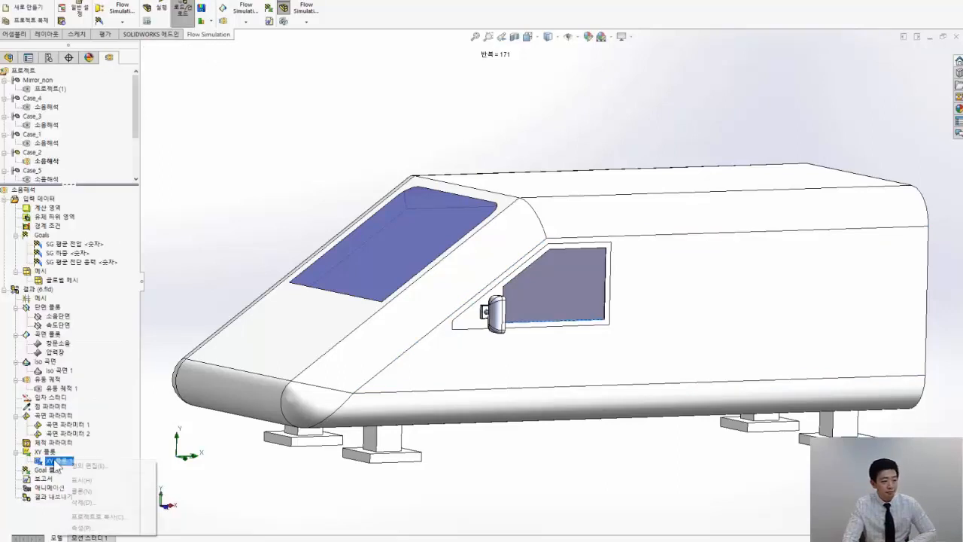
left_click(87, 480)
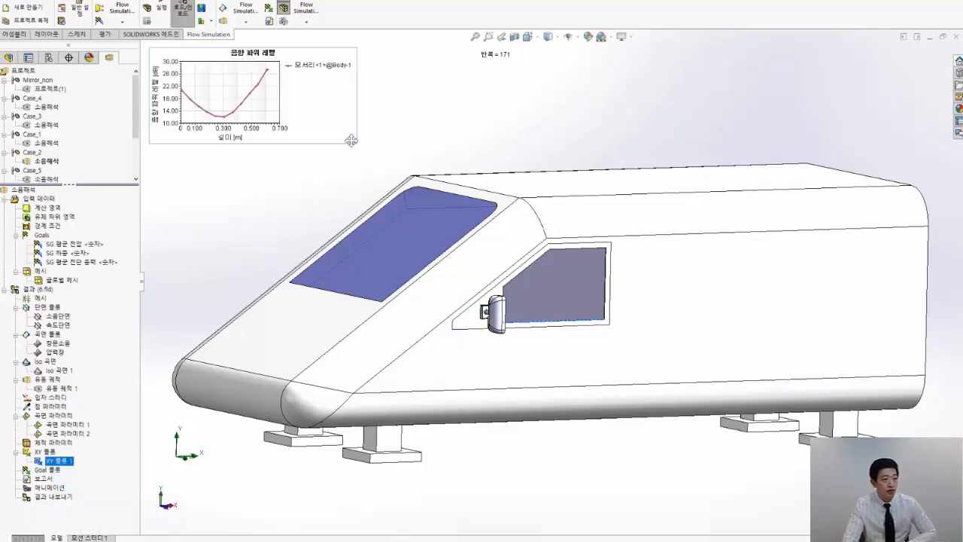
left_click_drag(350, 140, 500, 175)
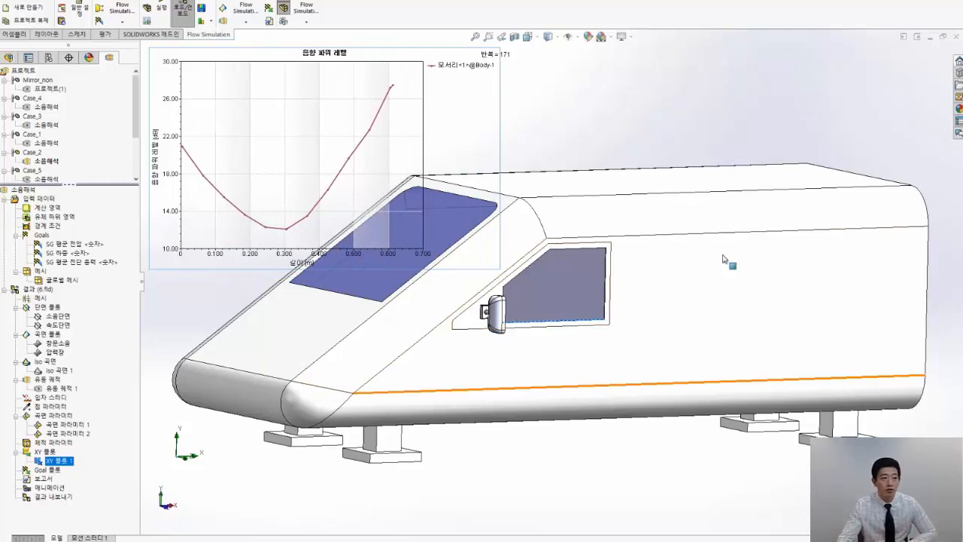
right_click(64, 461)
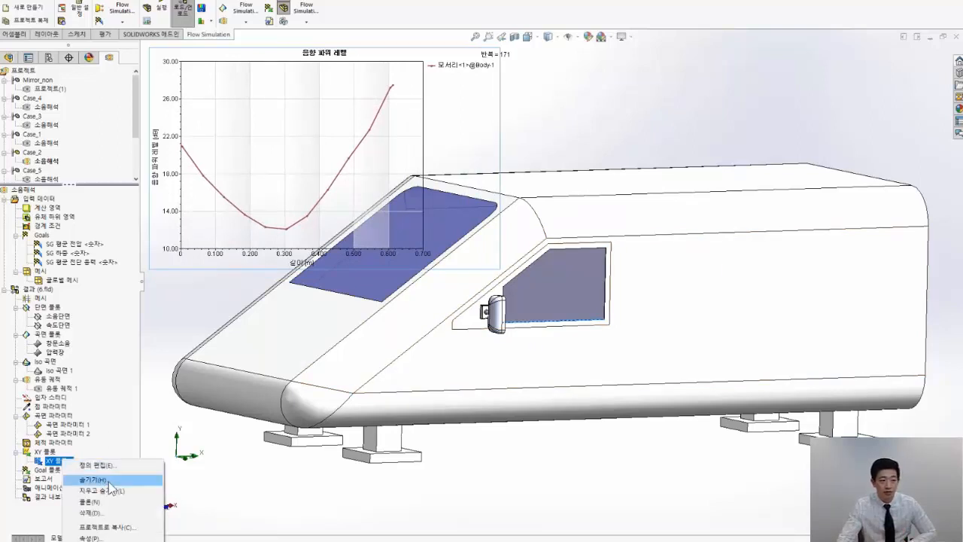
left_click(109, 480)
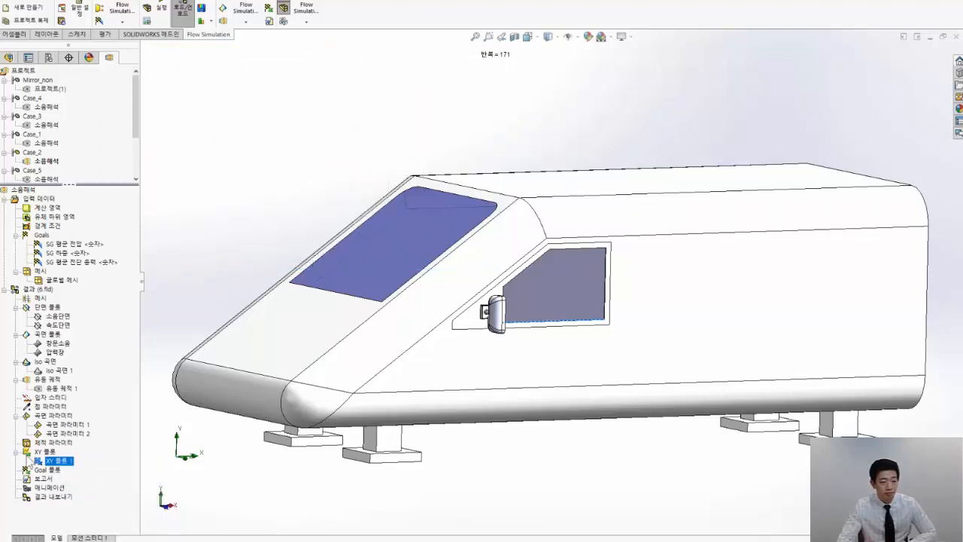
left_click(107, 465)
scroll(97, 137, "down", 2)
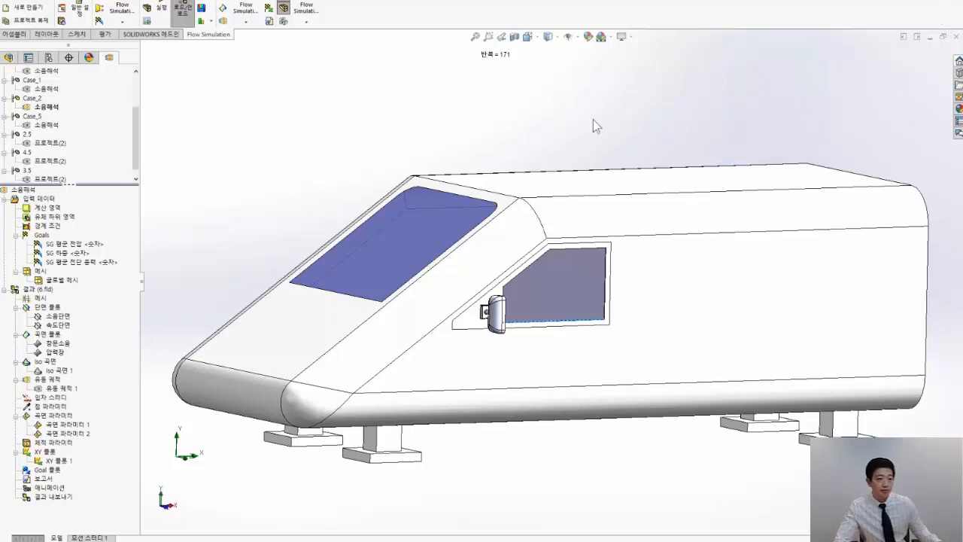
Switch to the PowerPoint slide show and advance to the Noise Prediction Example slide comparing mirror lengths
key("alt+Tab")
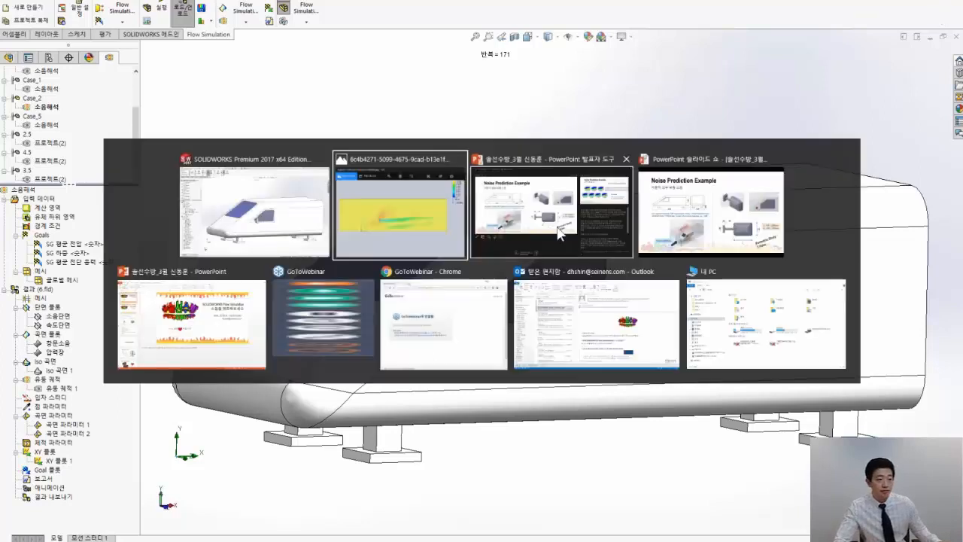
left_click(228, 304)
mouse_move(256, 521)
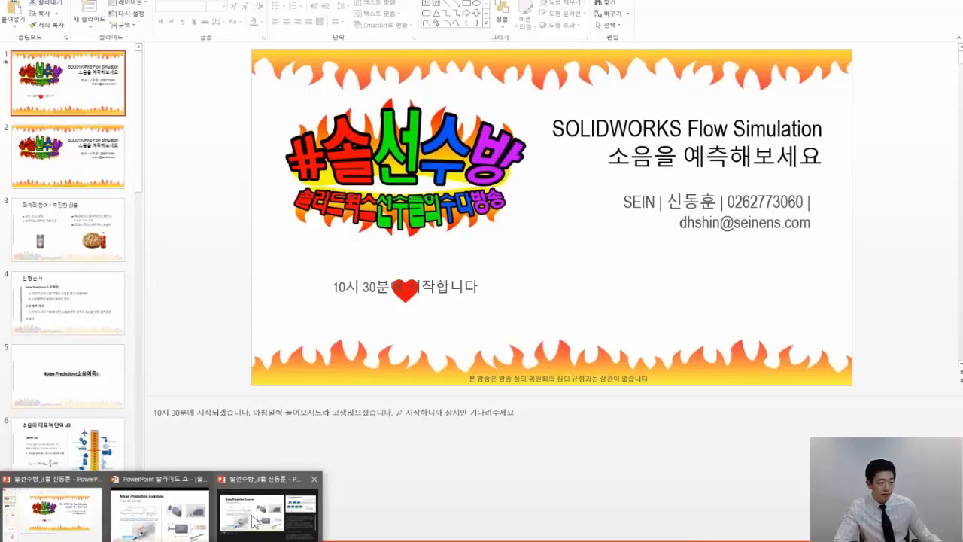
left_click(256, 521)
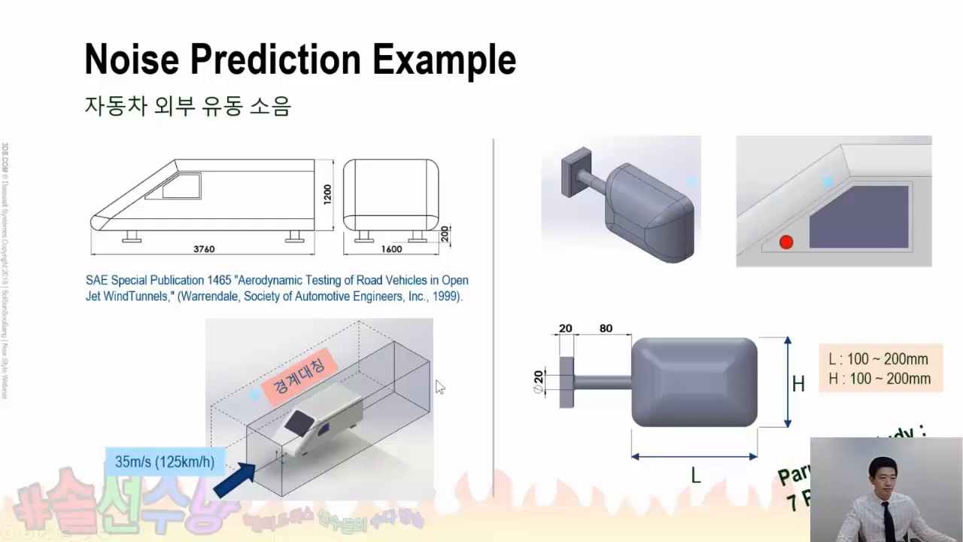
left_click(440, 386)
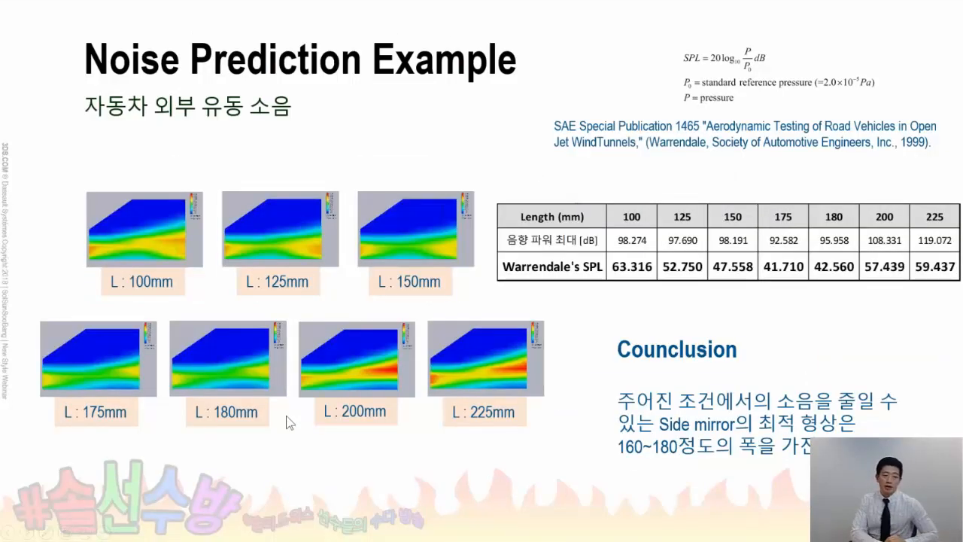